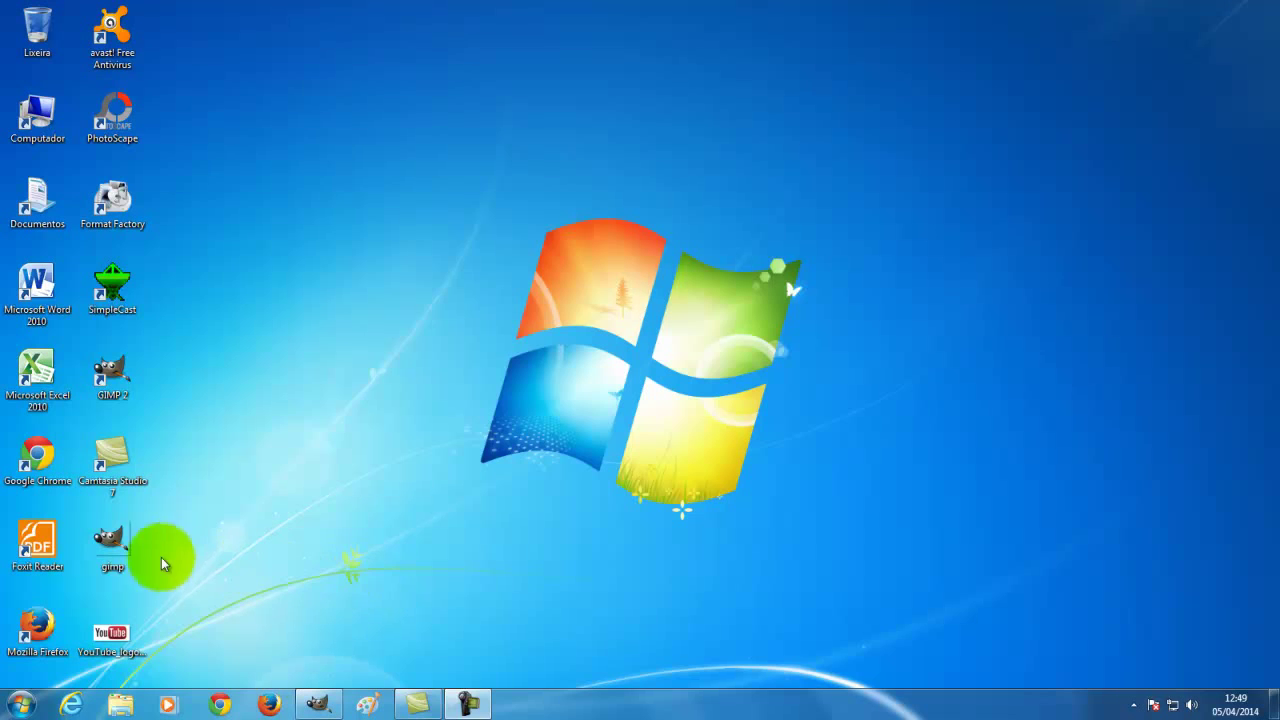
- Preview the Wilber and YouTube logo images from the Desktop, then close both previews
{"action": "double_click", "coordinate": [112, 545]}
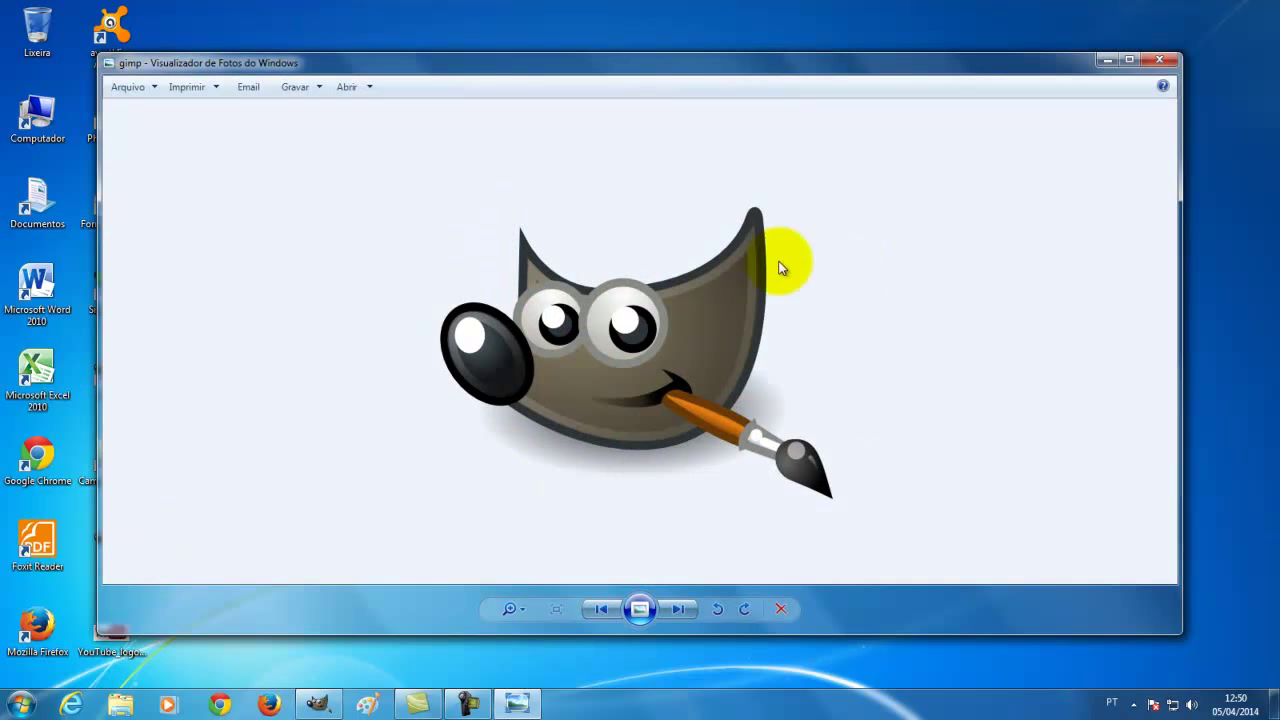
{"action": "left_click", "coordinate": [1159, 59]}
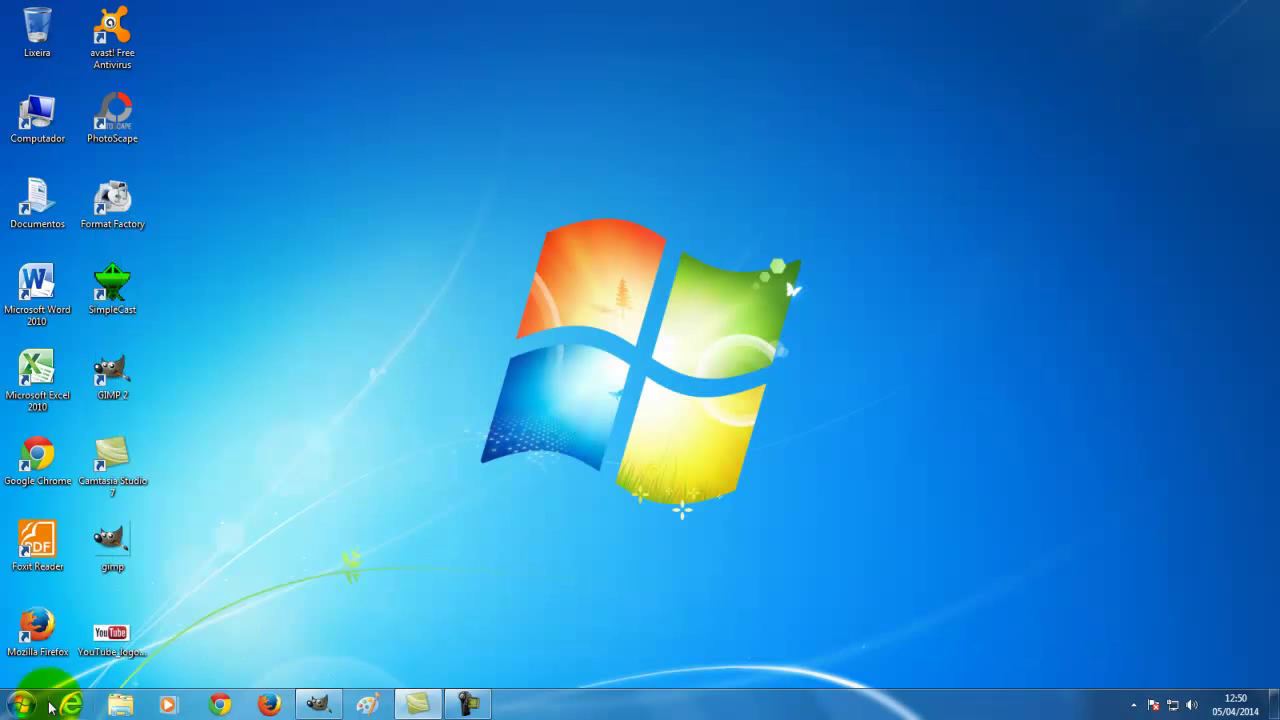
{"action": "double_click", "coordinate": [106, 634]}
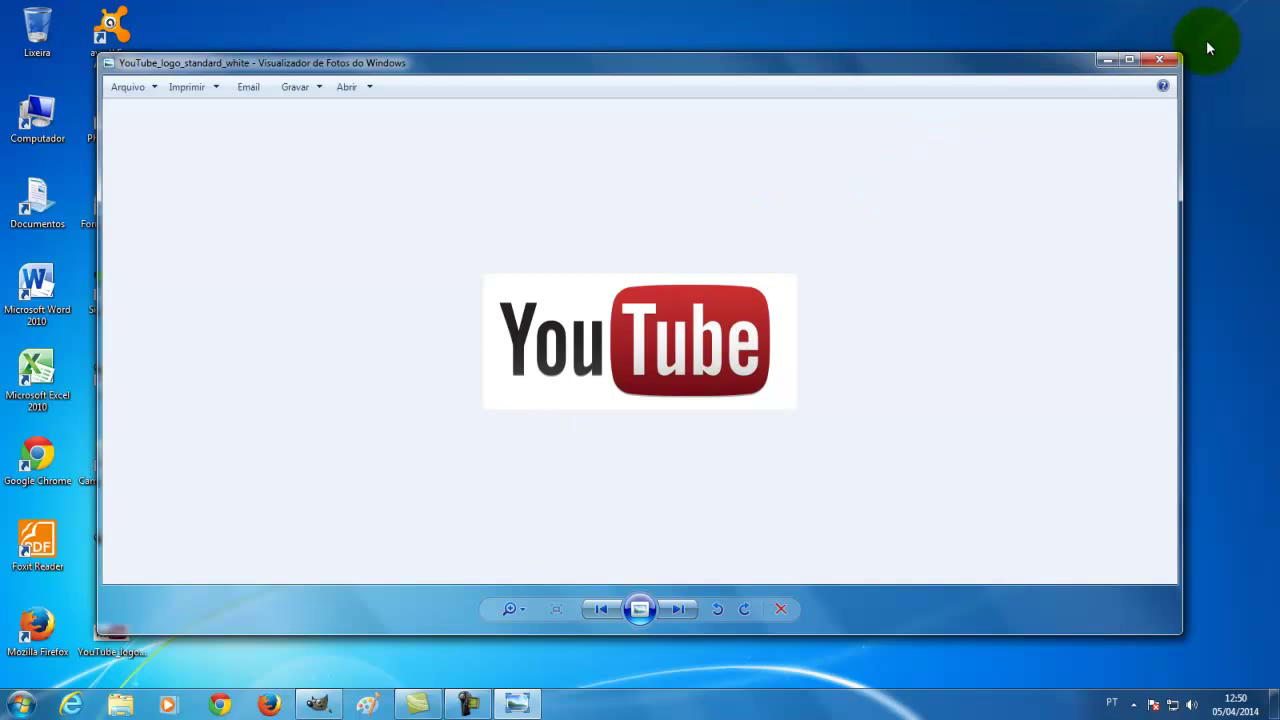
{"action": "left_click", "coordinate": [1159, 60]}
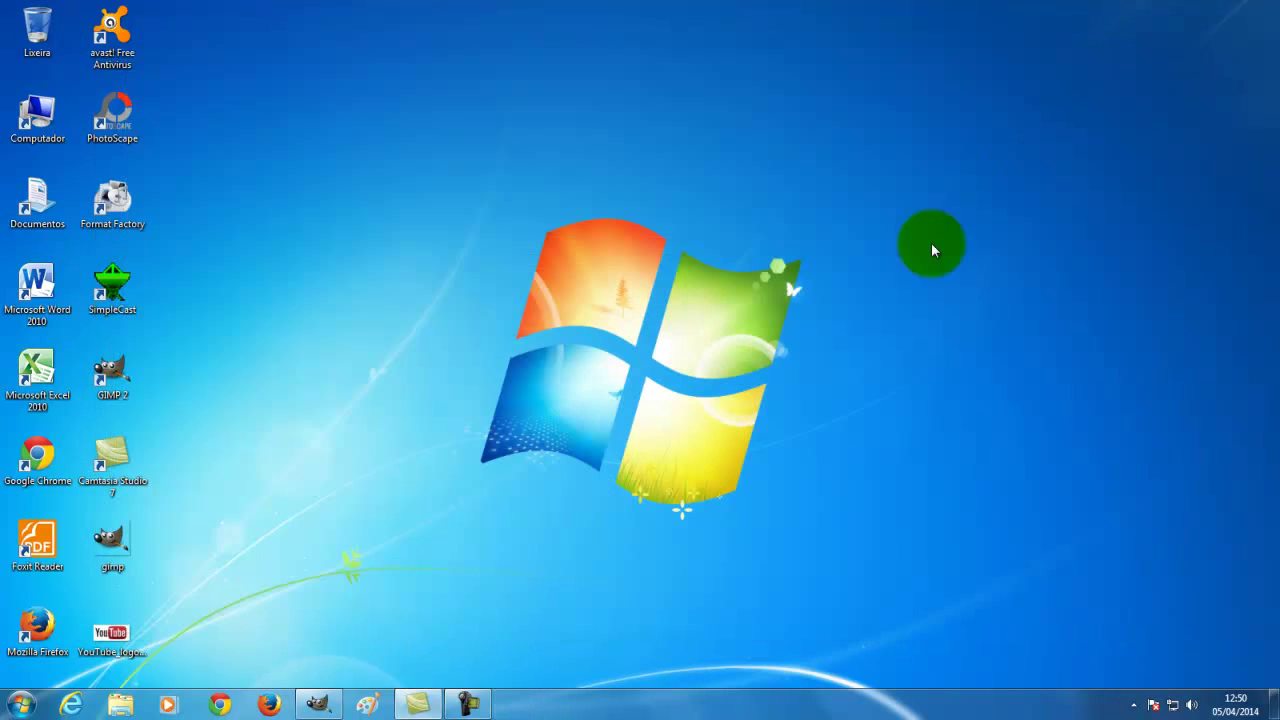
- Open YouTube_logo_standard_white.png from the Desktop in GIMP
{"action": "left_click", "coordinate": [316, 706]}
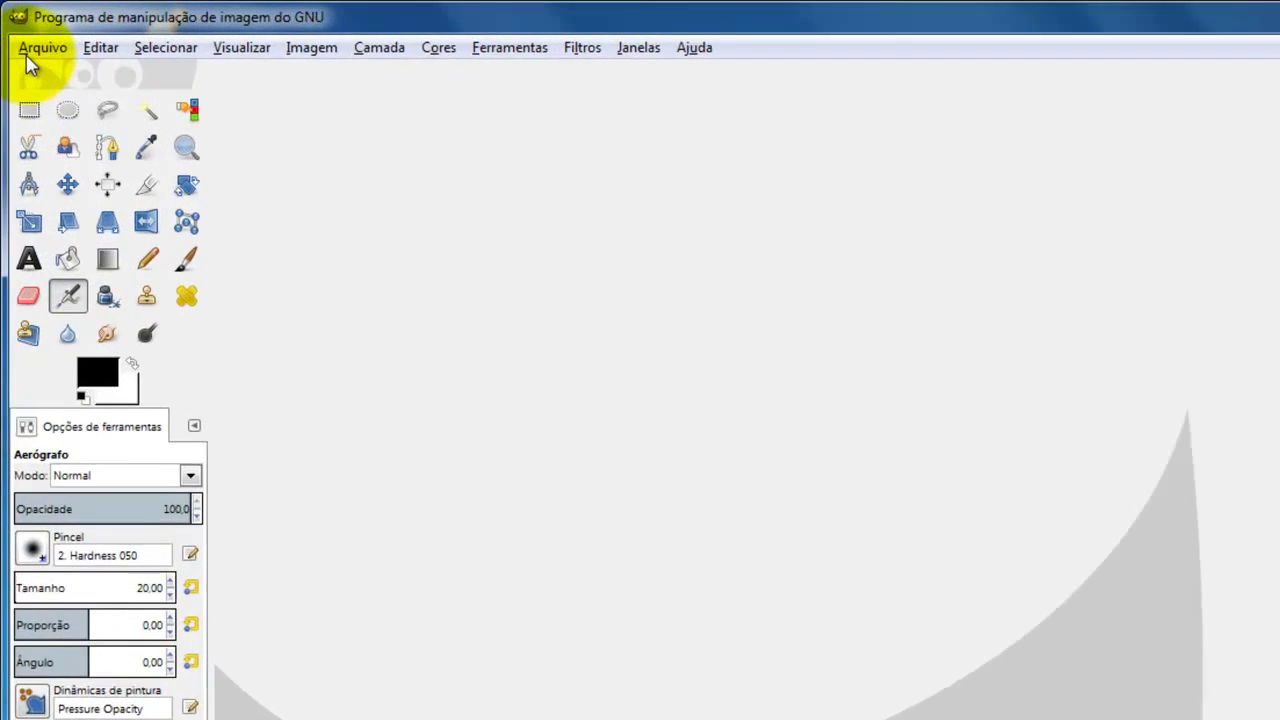
{"action": "left_click", "coordinate": [22, 33]}
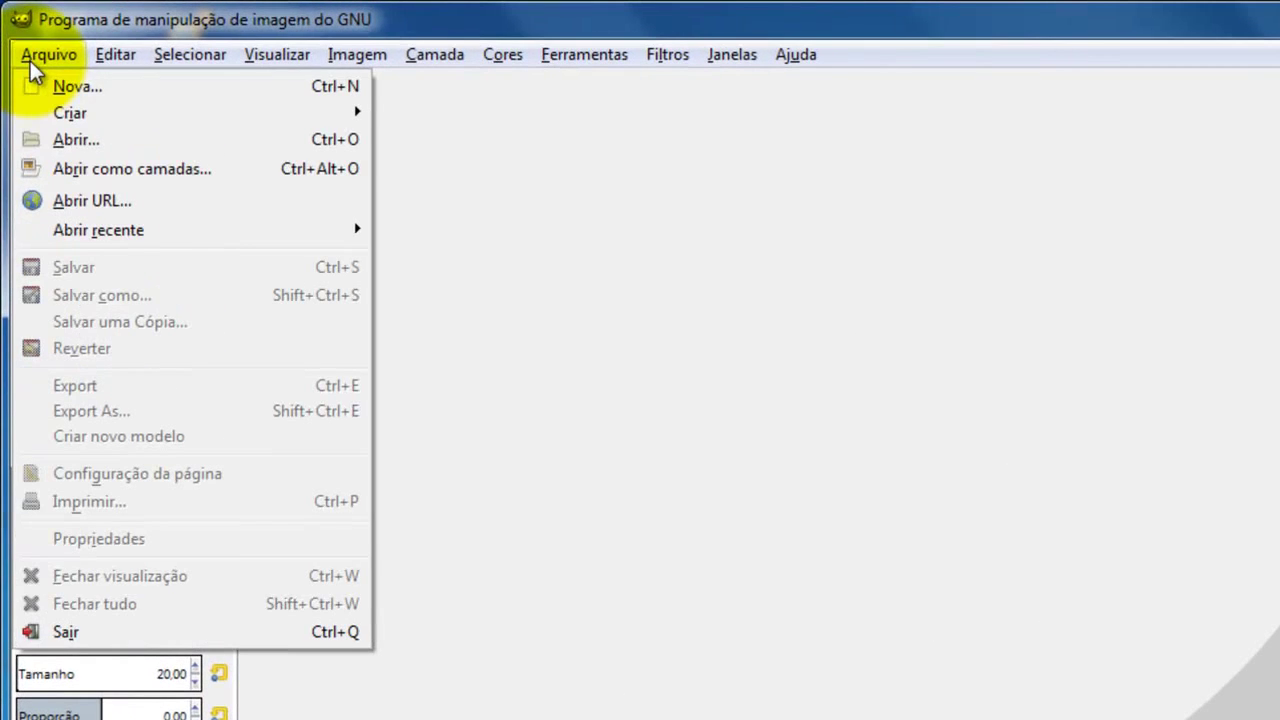
{"action": "left_click", "coordinate": [80, 139]}
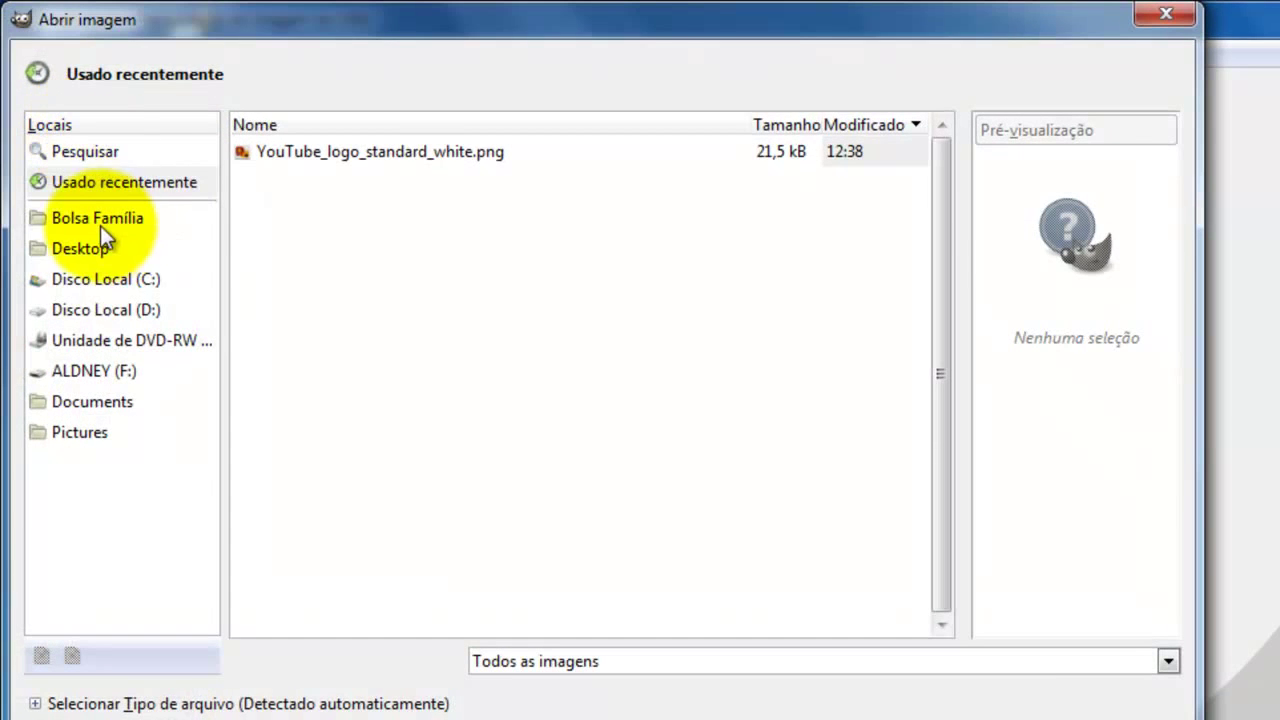
{"action": "left_click", "coordinate": [91, 250]}
{"action": "left_click", "coordinate": [300, 182]}
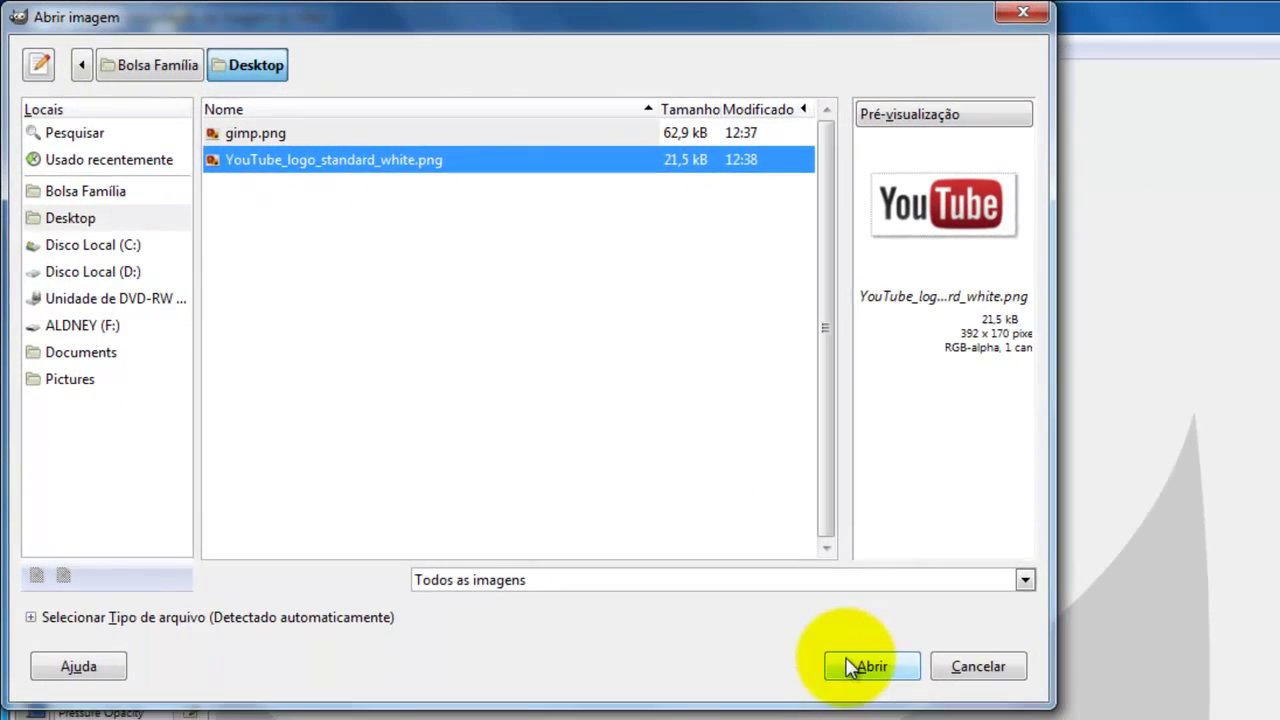
{"action": "left_click", "coordinate": [848, 663]}
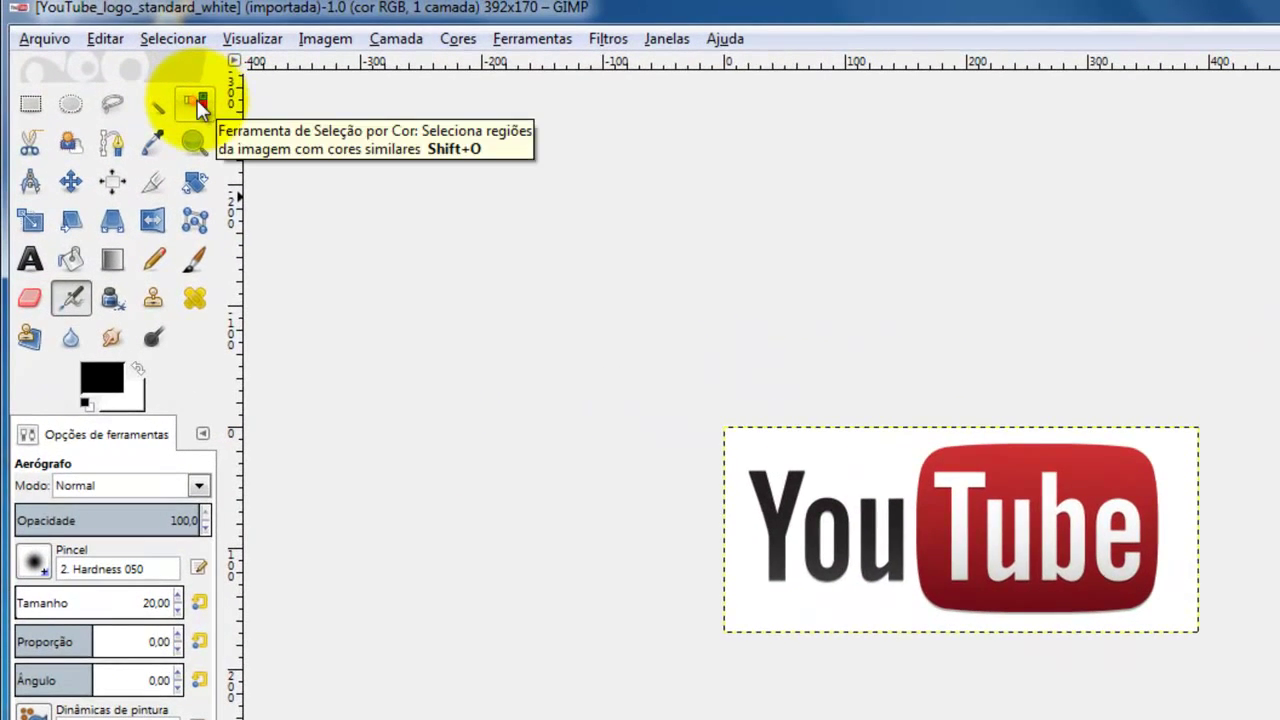
- Select the logo's white background by colour and cut it, leaving transparency around the lettering
{"action": "left_click", "coordinate": [196, 104]}
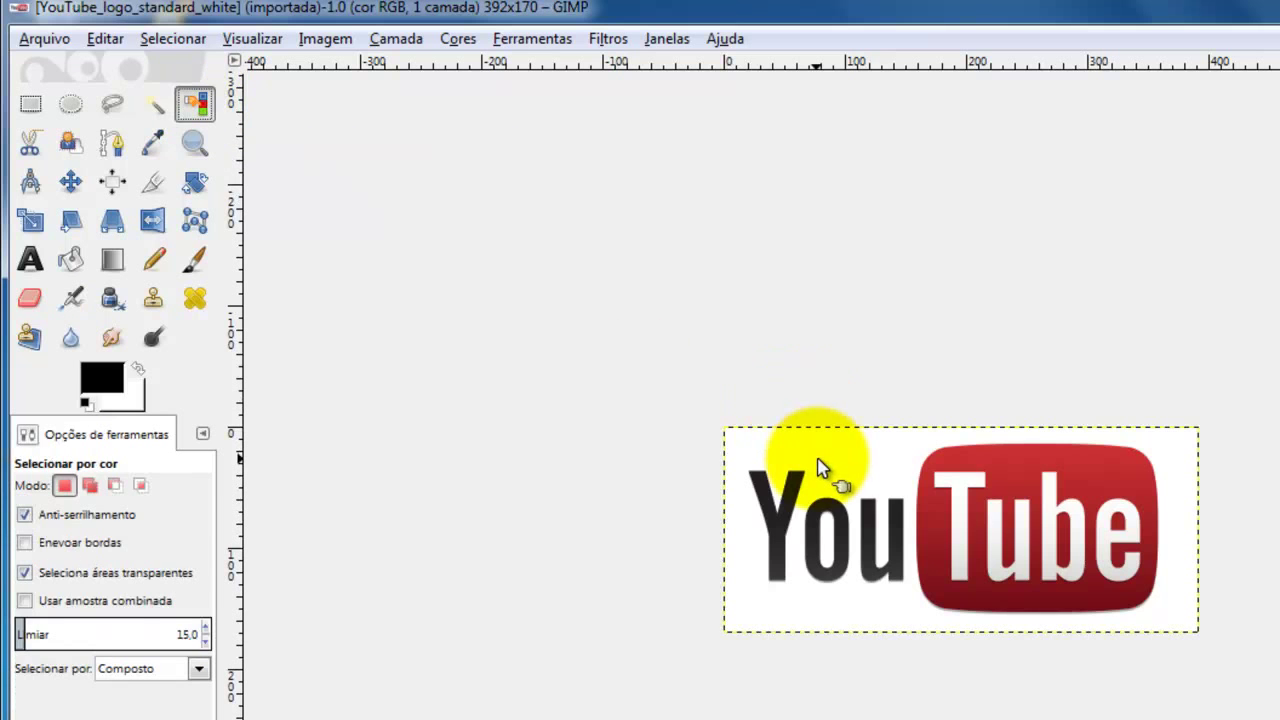
{"action": "left_click", "coordinate": [866, 462]}
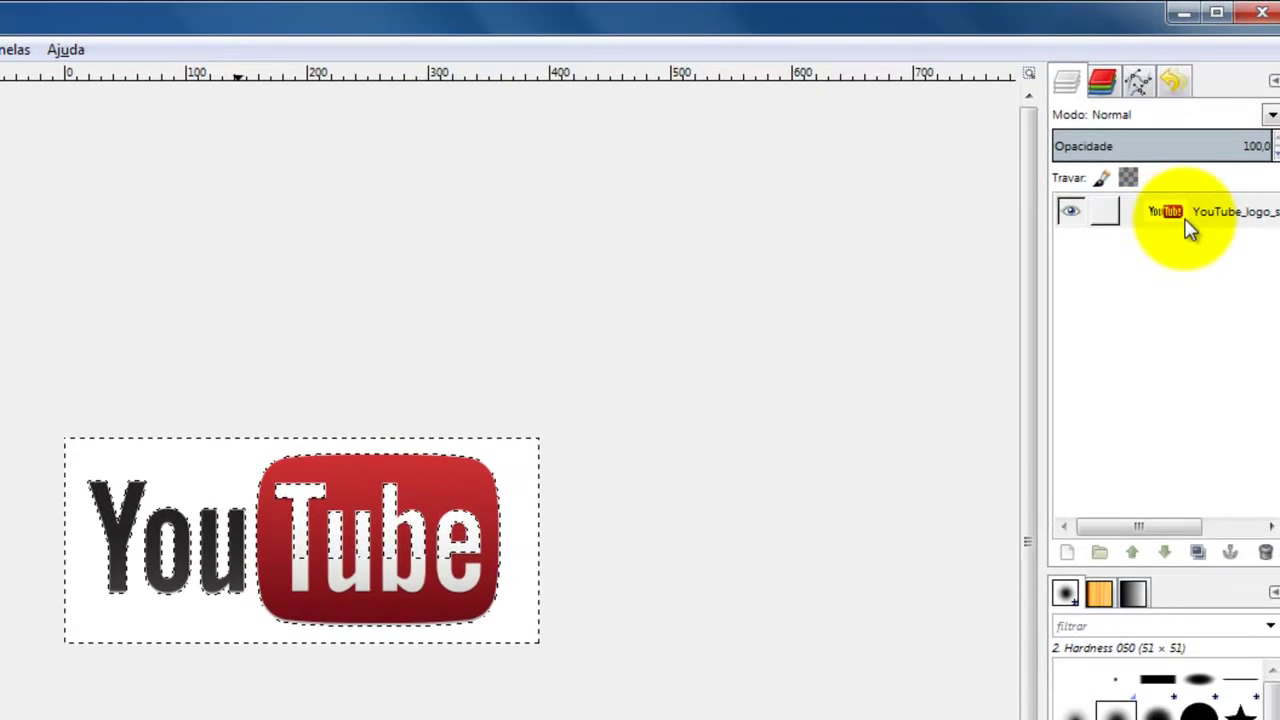
{"action": "right_click", "coordinate": [1183, 228]}
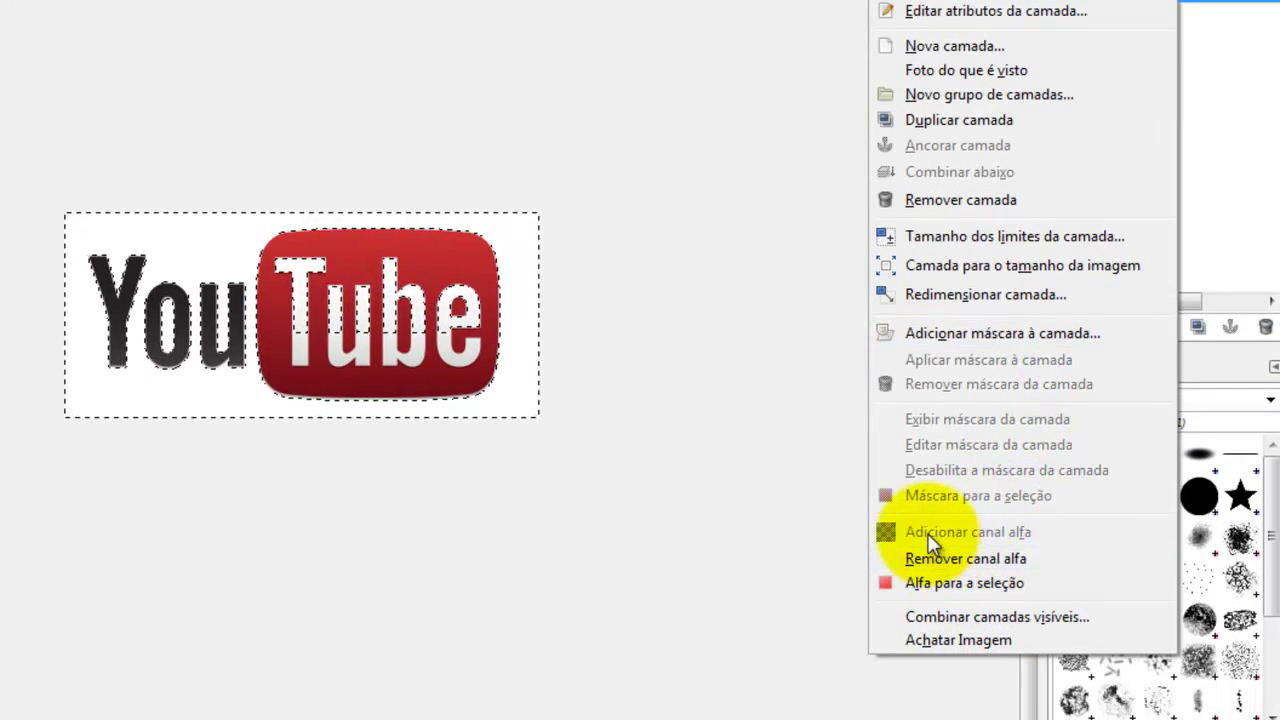
{"action": "left_click", "coordinate": [838, 346]}
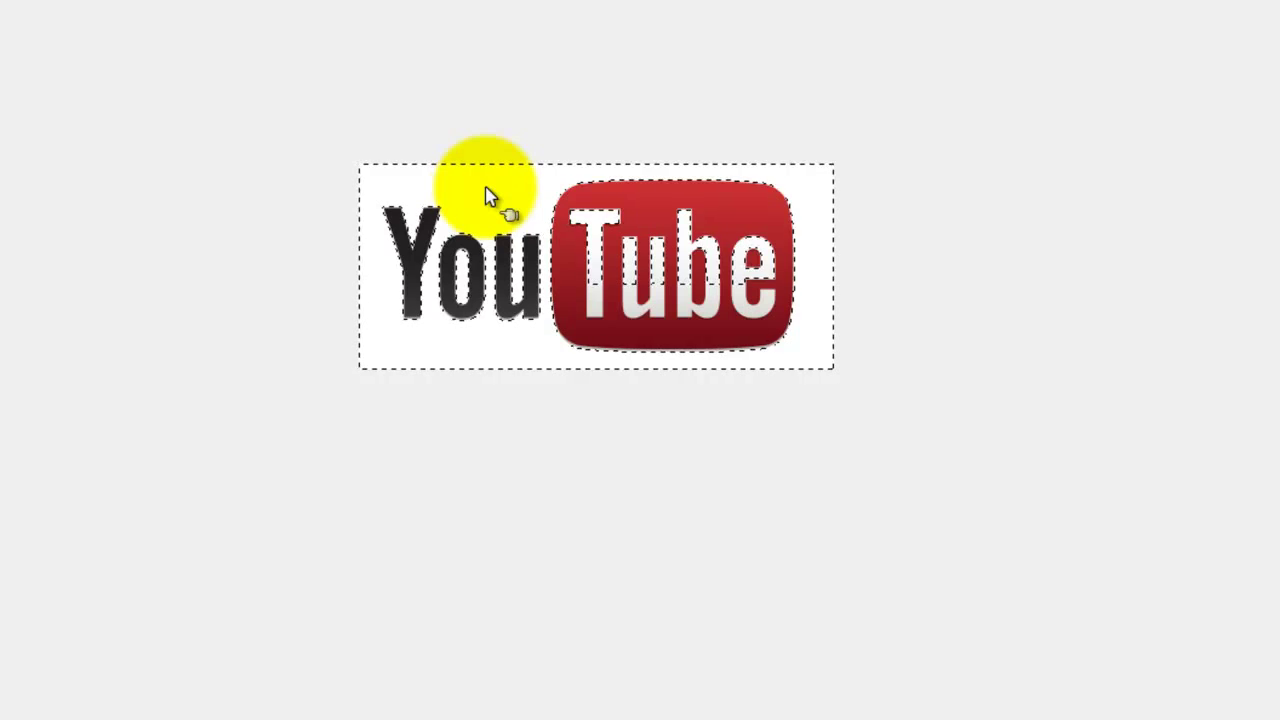
{"action": "right_click", "coordinate": [489, 196]}
{"action": "mouse_move", "coordinate": [545, 240]}
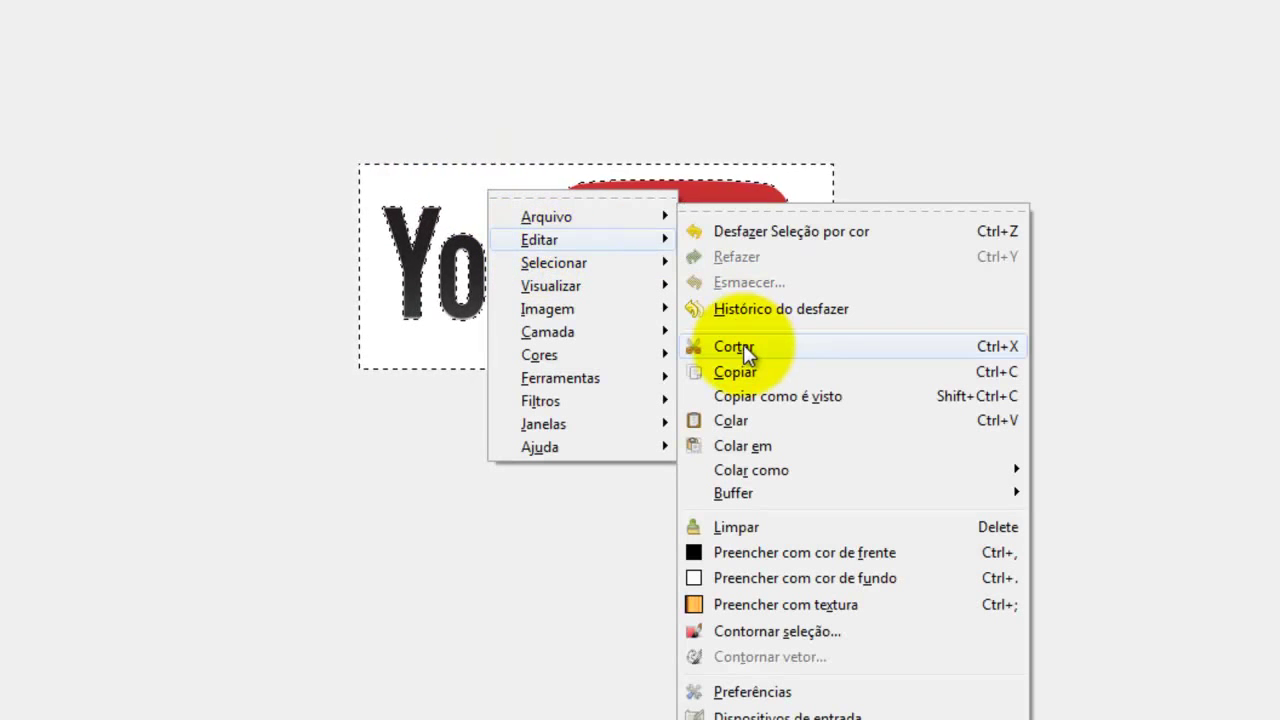
{"action": "left_click", "coordinate": [743, 346]}
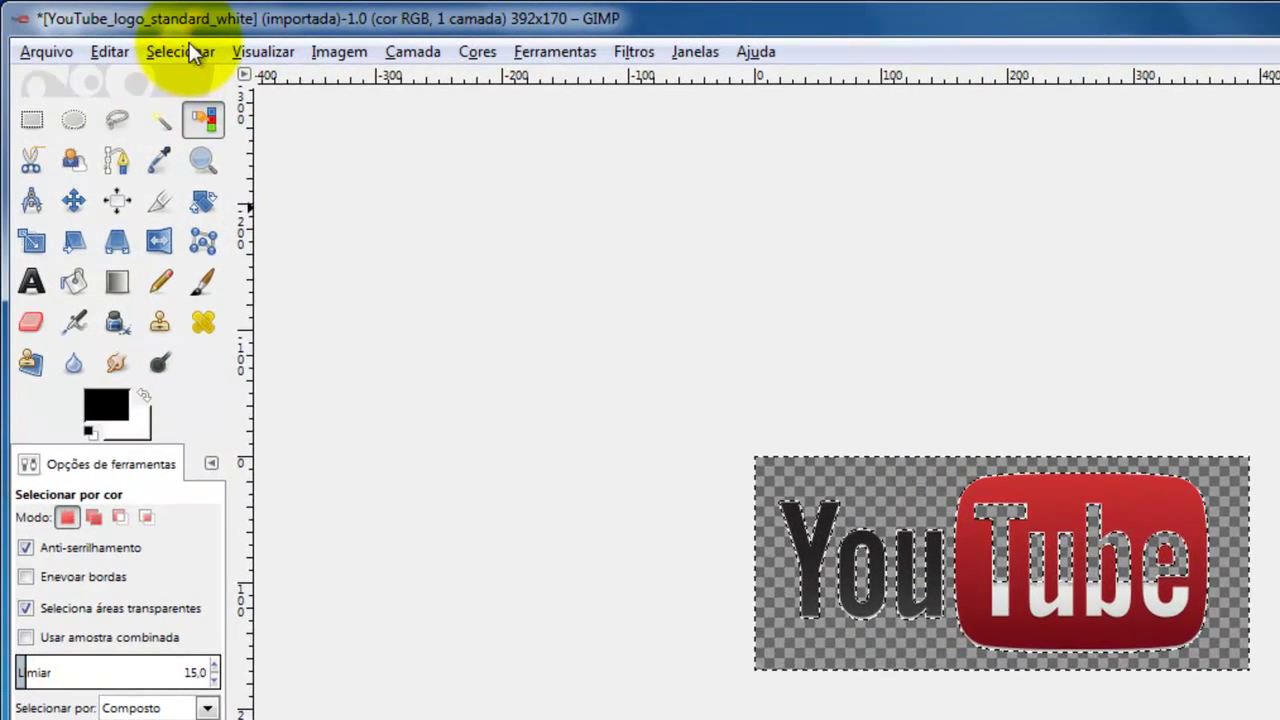
{"action": "left_click", "coordinate": [203, 55]}
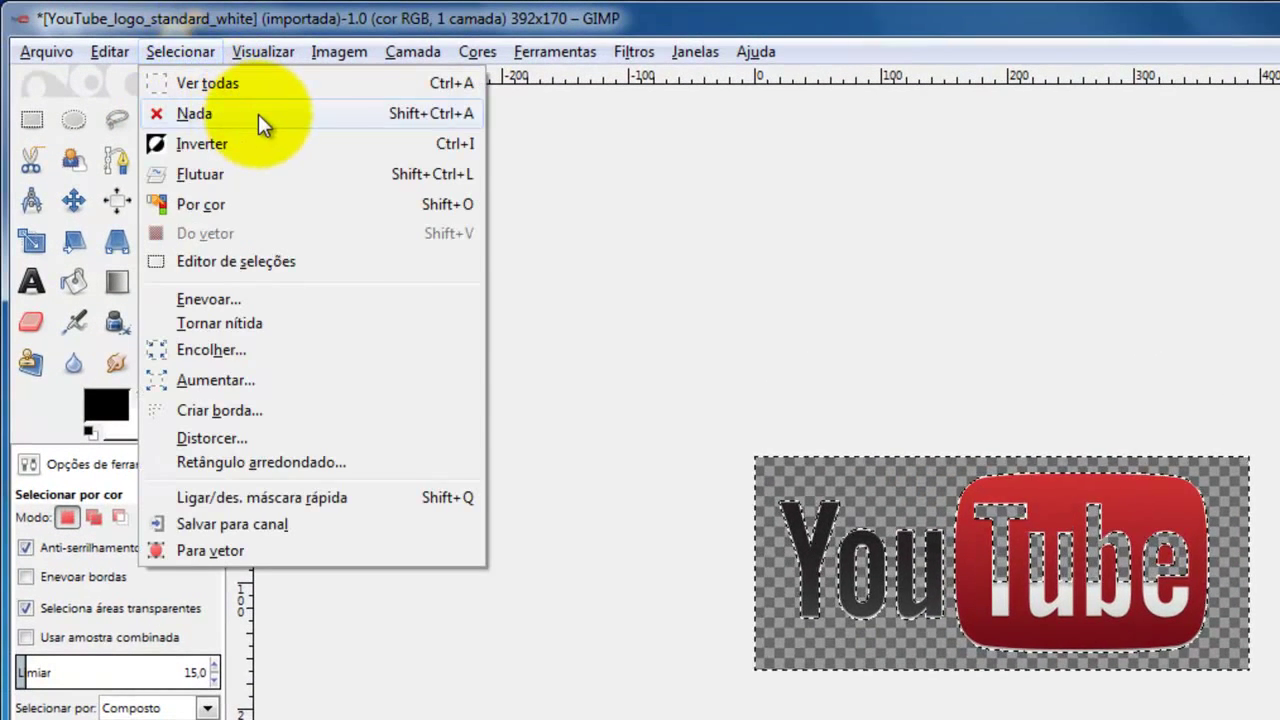
- Deselect all, add a new layer filled with the white background colour, and move it down the stack
{"action": "left_click", "coordinate": [252, 113]}
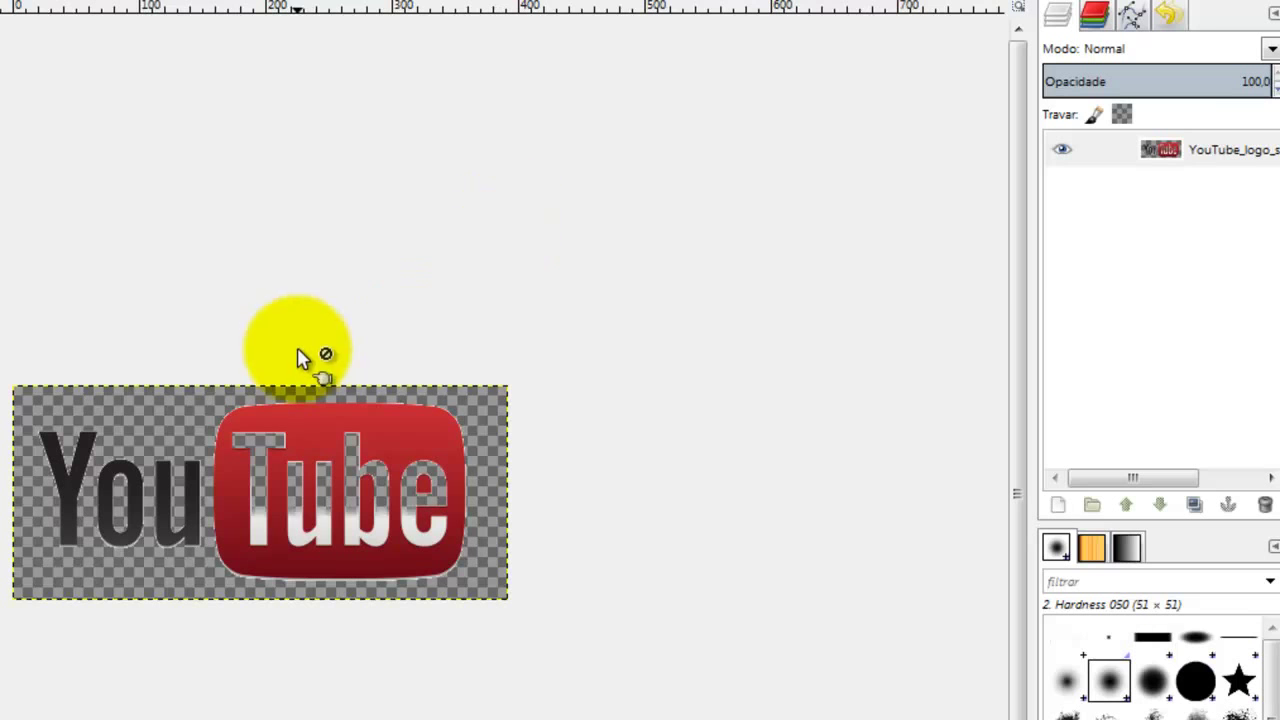
{"action": "left_click", "coordinate": [1167, 145]}
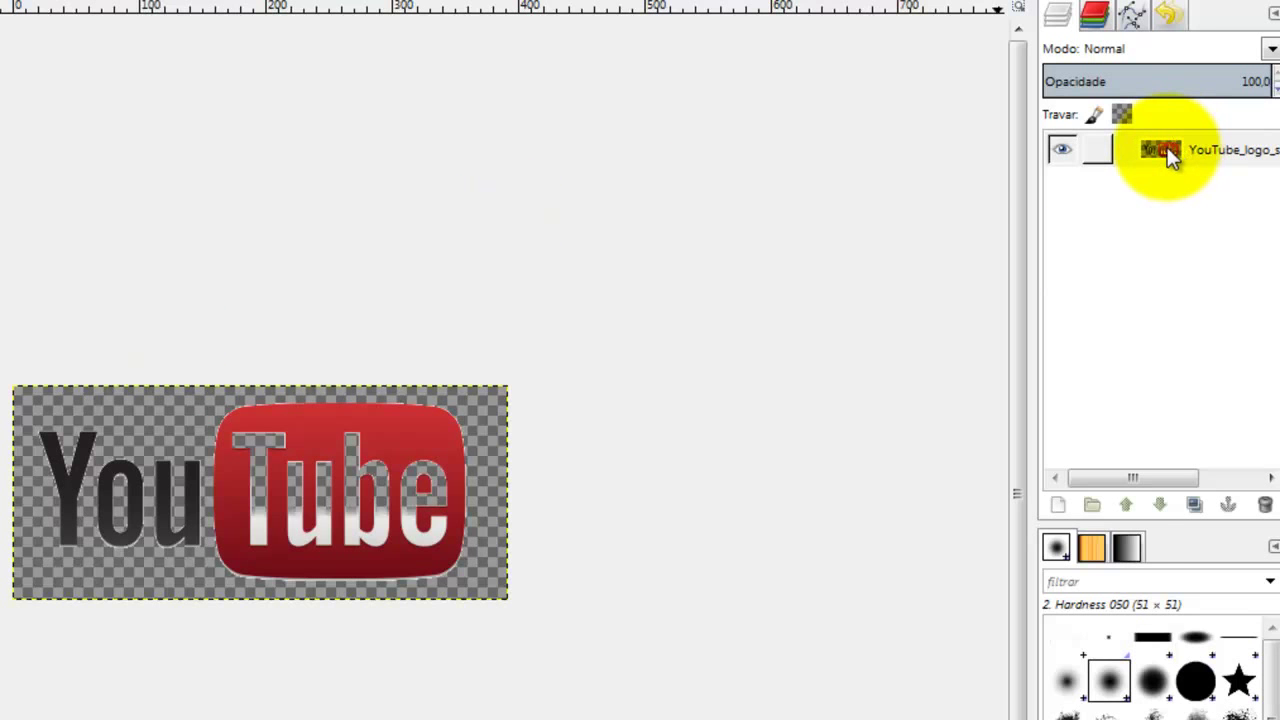
{"action": "right_click", "coordinate": [1167, 147]}
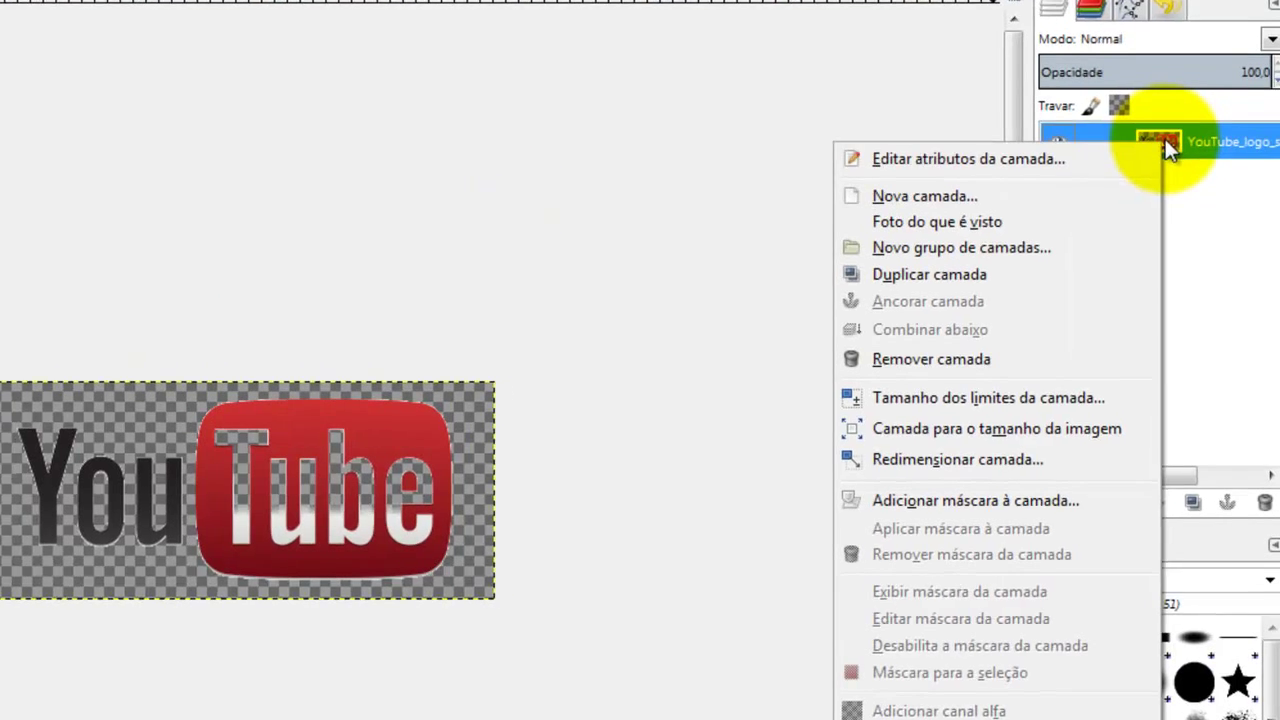
{"action": "left_click", "coordinate": [852, 112]}
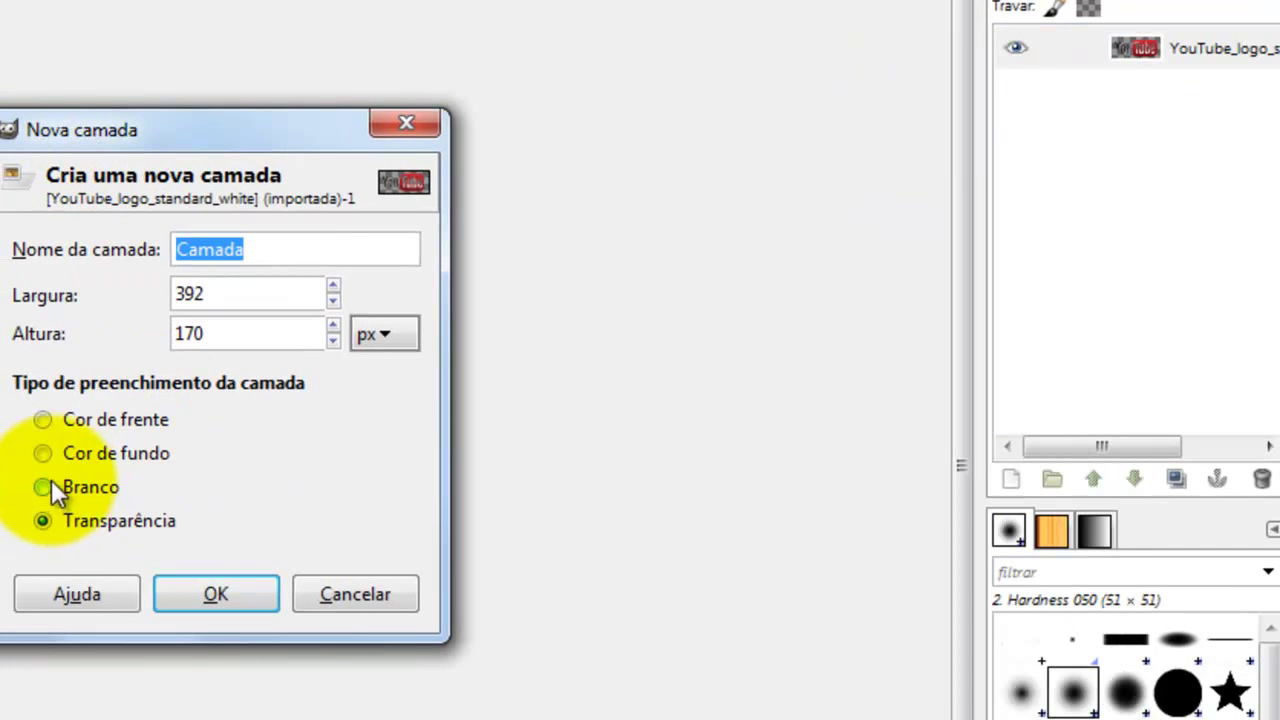
{"action": "left_click", "coordinate": [107, 450]}
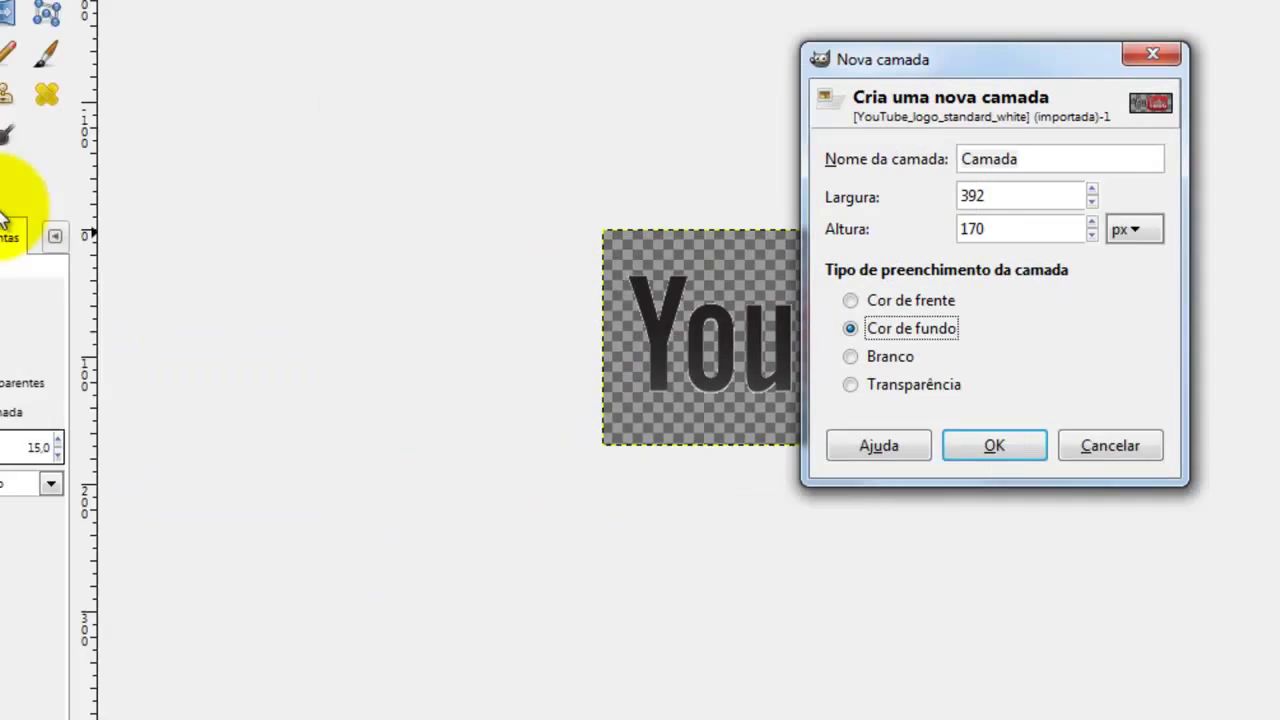
{"action": "left_click", "coordinate": [1064, 423]}
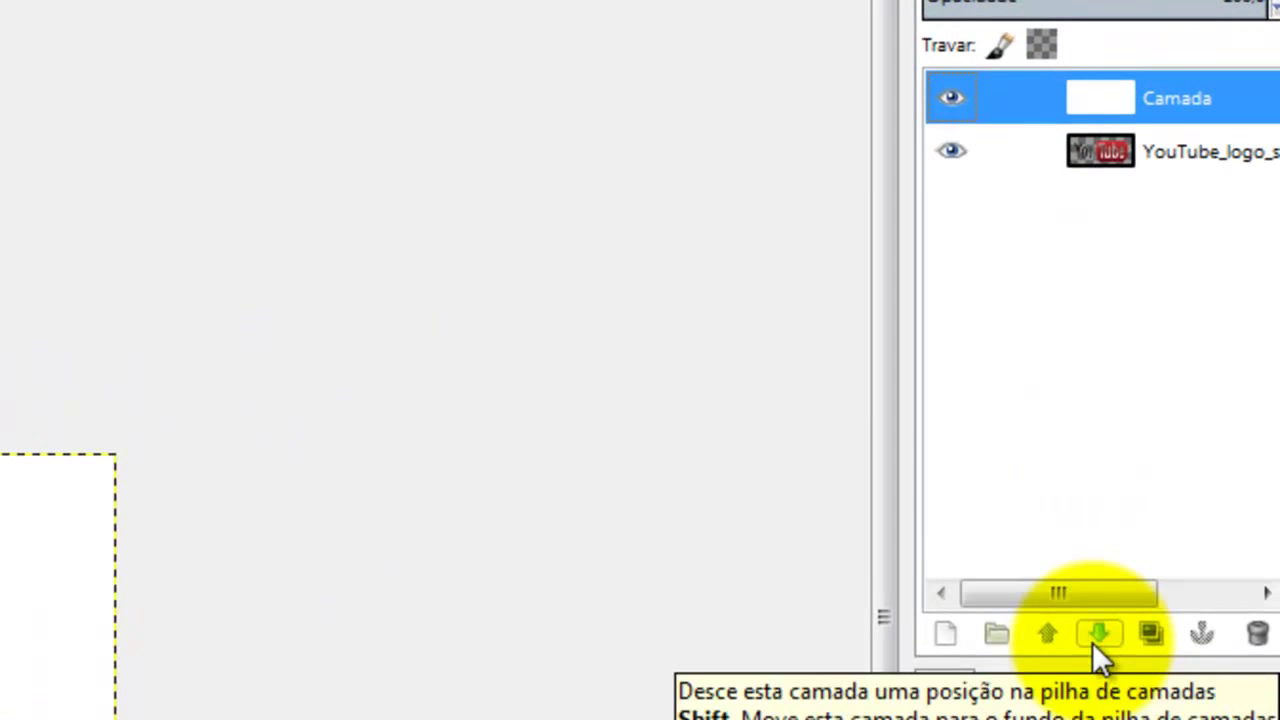
{"action": "left_click", "coordinate": [1096, 636]}
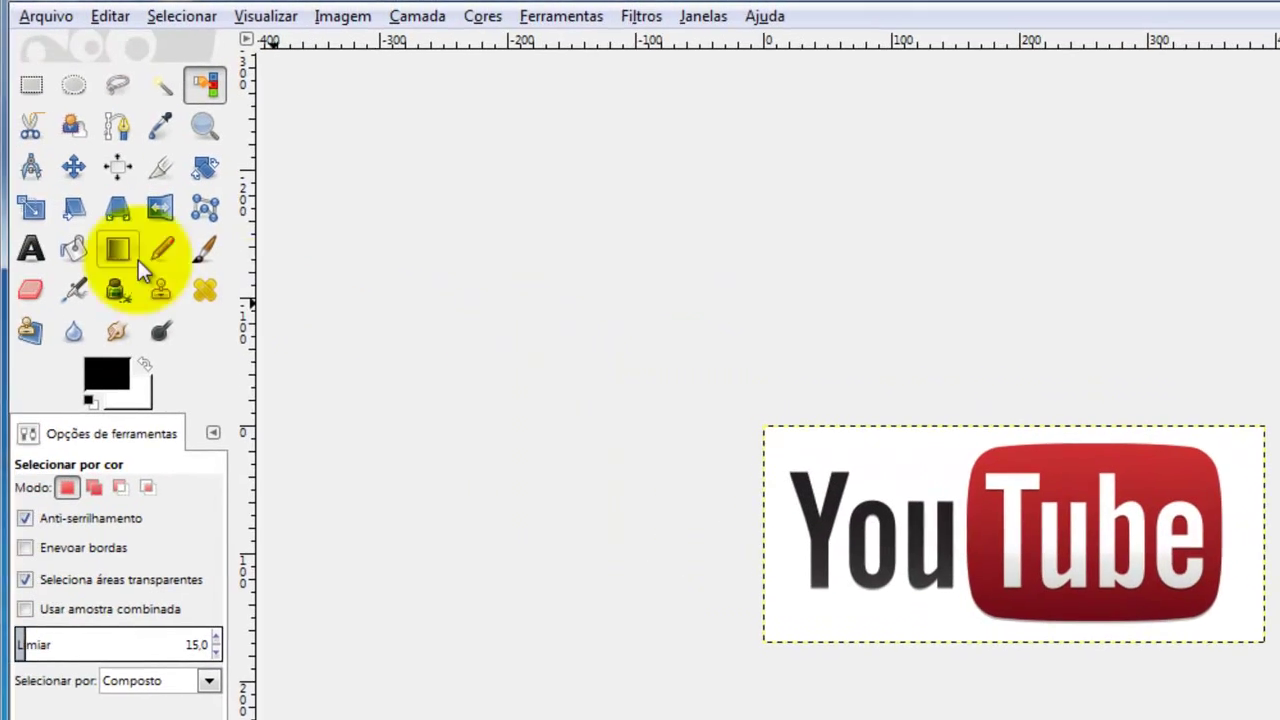
- Scale the white Camada layer, unlinked, to about 184×114 so it sits behind the red 'Tube' box
{"action": "left_click", "coordinate": [33, 209]}
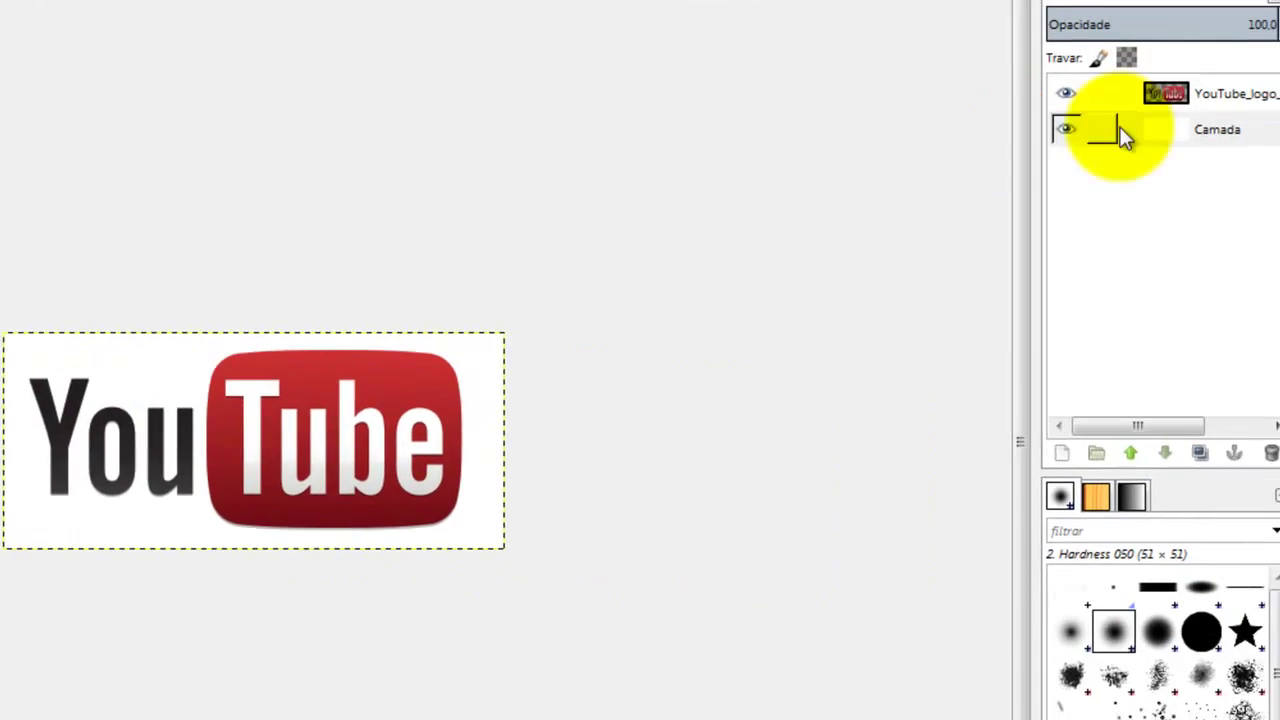
{"action": "left_click", "coordinate": [1122, 137]}
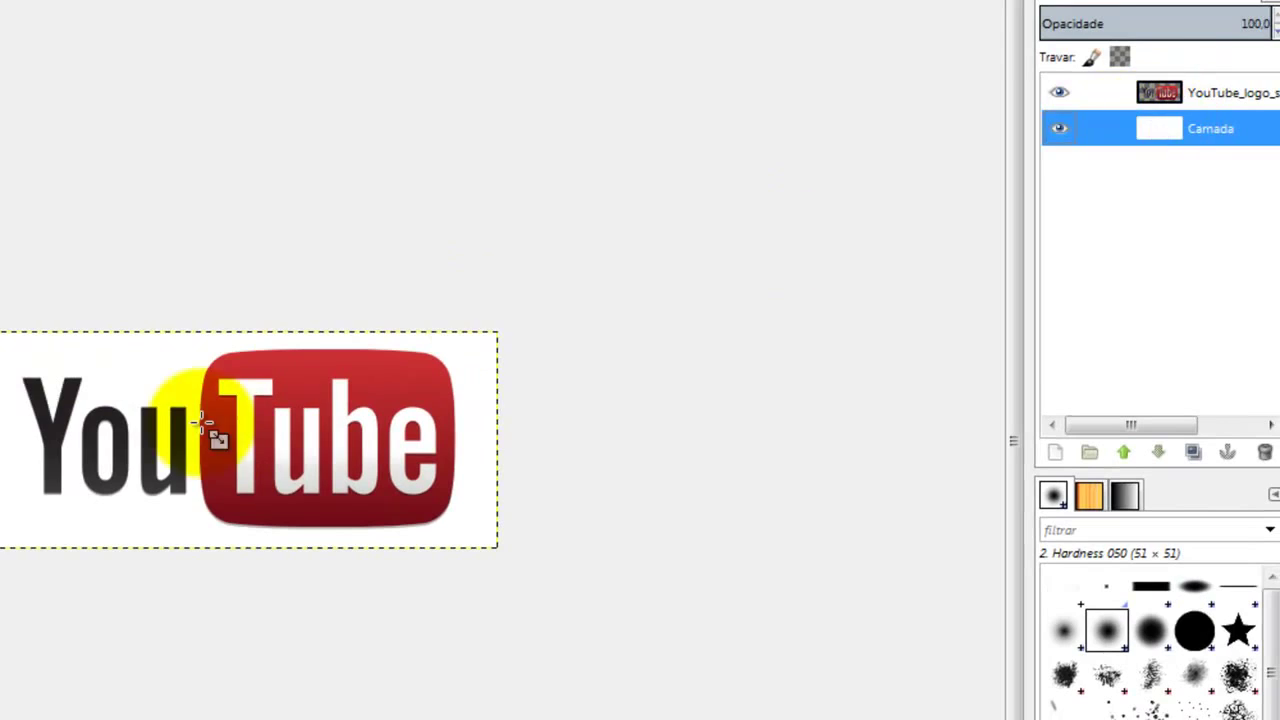
{"action": "left_click", "coordinate": [160, 383]}
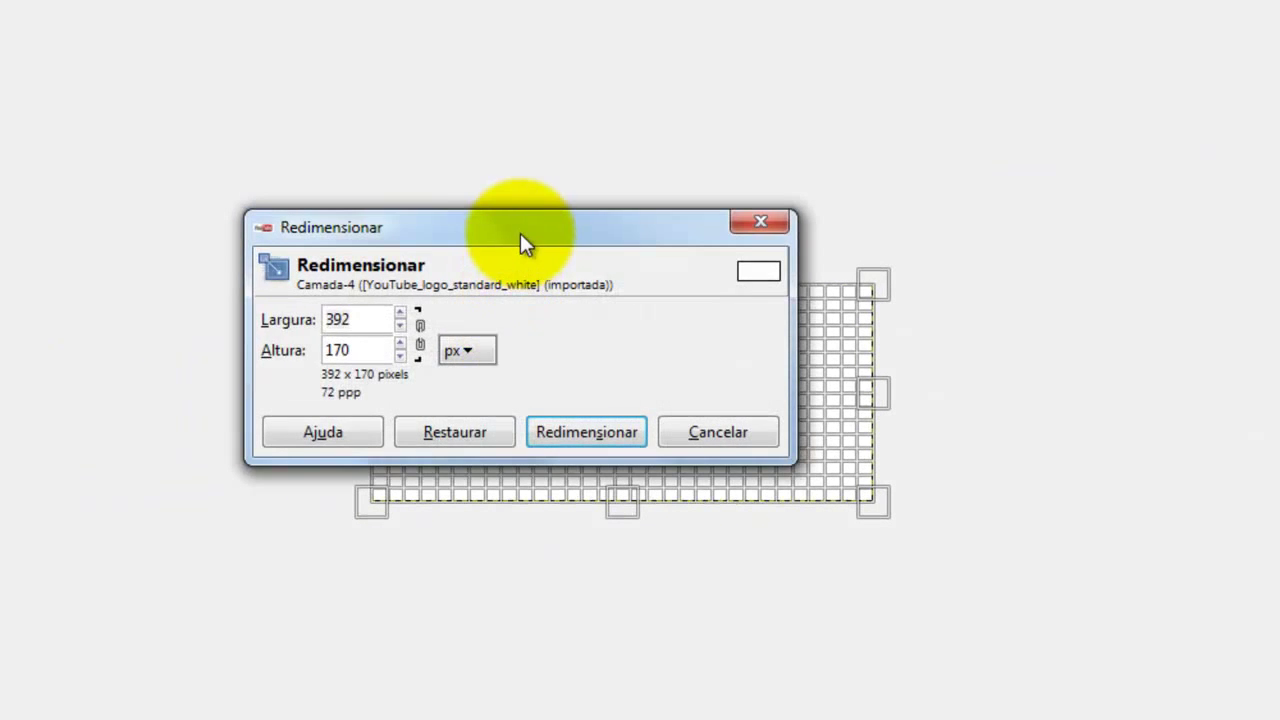
{"action": "left_click_drag", "start_coordinate": [520, 235], "coordinate": [384, 54]}
{"action": "left_click", "coordinate": [278, 145]}
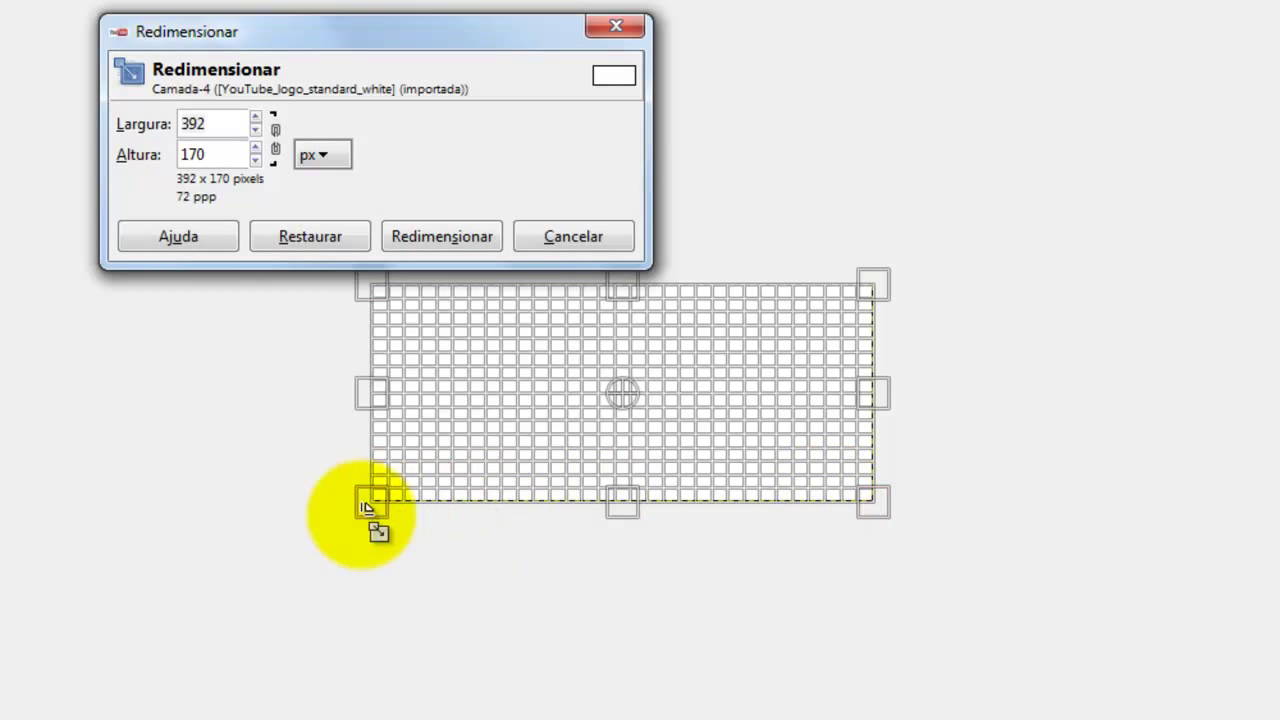
{"action": "left_click_drag", "start_coordinate": [376, 505], "coordinate": [582, 497]}
{"action": "left_click_drag", "start_coordinate": [586, 287], "coordinate": [594, 320]}
{"action": "mouse_move", "coordinate": [592, 492]}
{"action": "left_mouse_down"}
{"action": "mouse_move", "coordinate": [585, 447]}
{"action": "mouse_move", "coordinate": [590, 470]}
{"action": "left_mouse_up"}
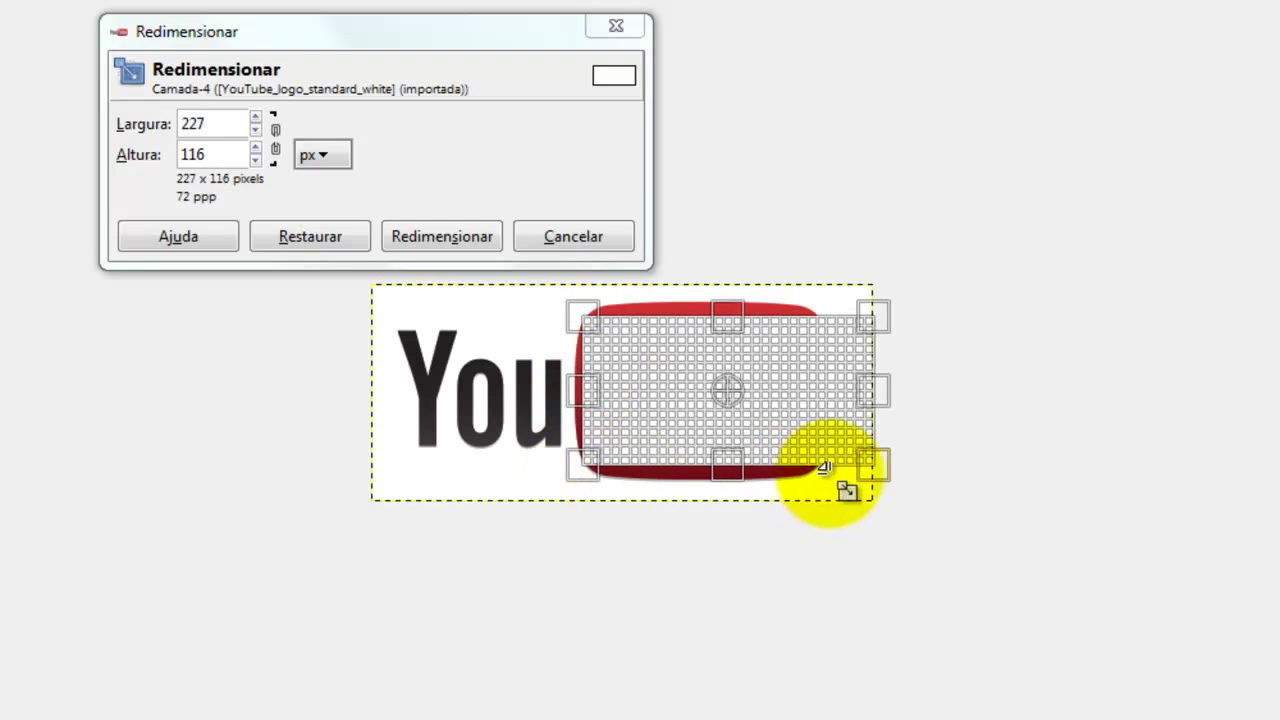
{"action": "left_click_drag", "start_coordinate": [857, 457], "coordinate": [800, 455]}
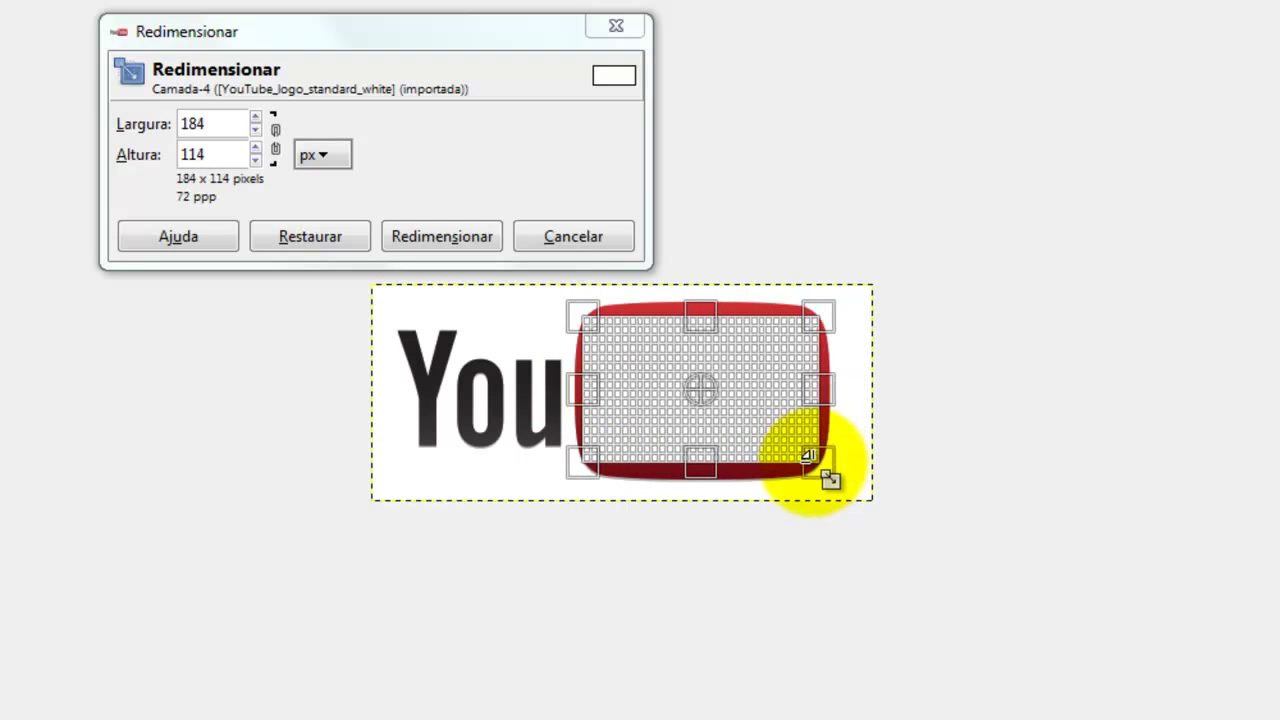
{"action": "left_click", "coordinate": [445, 237]}
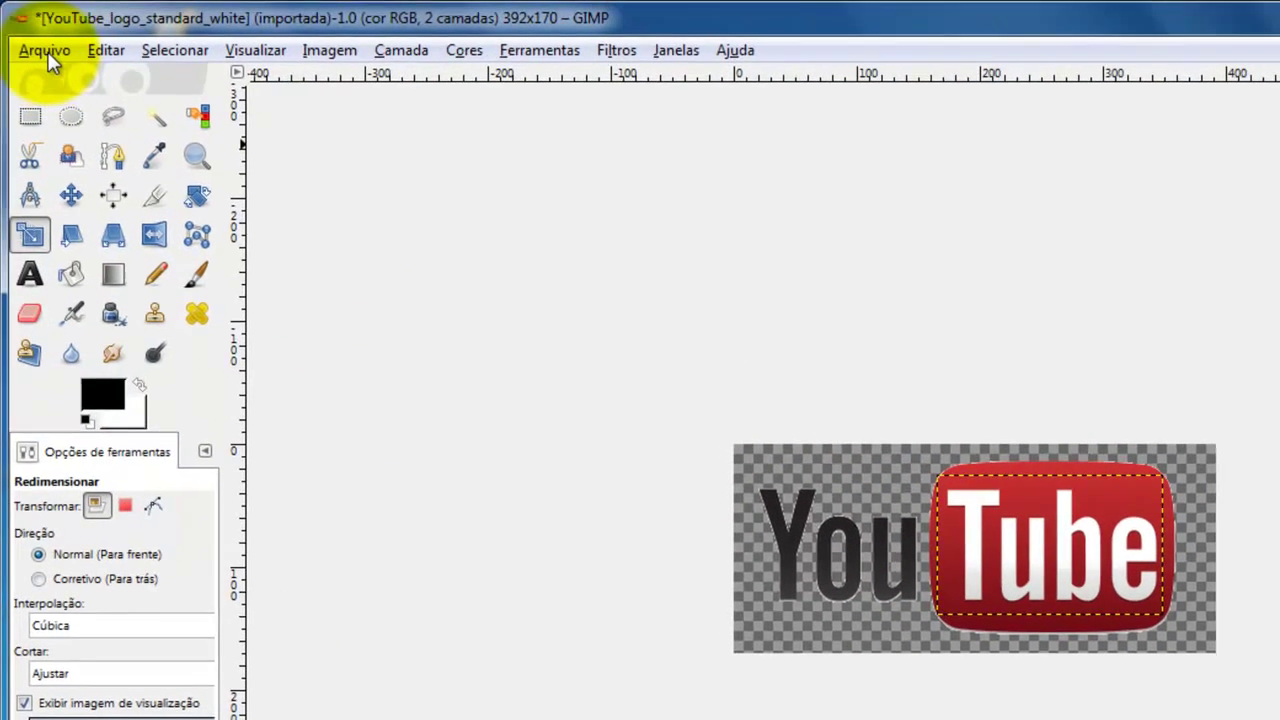
- Export the logo to the Desktop as YouTube_logo_standardwhite.png
{"action": "left_click", "coordinate": [45, 52]}
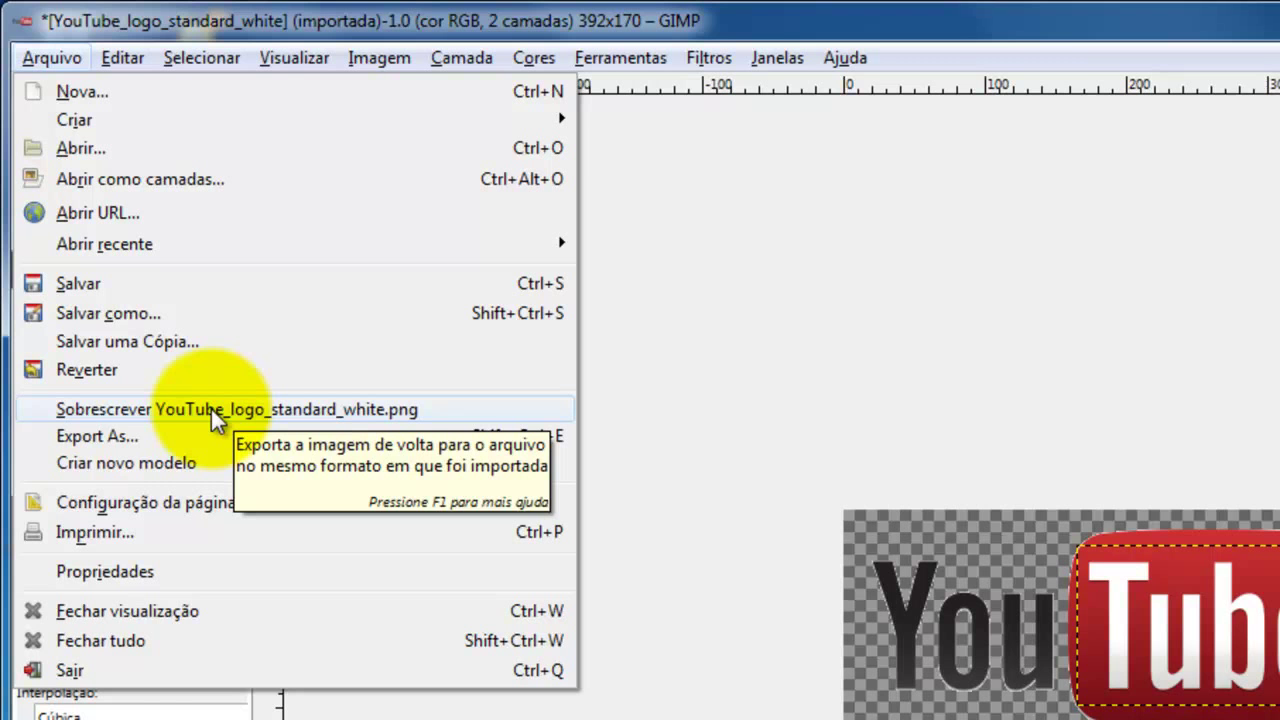
{"action": "left_click", "coordinate": [111, 437]}
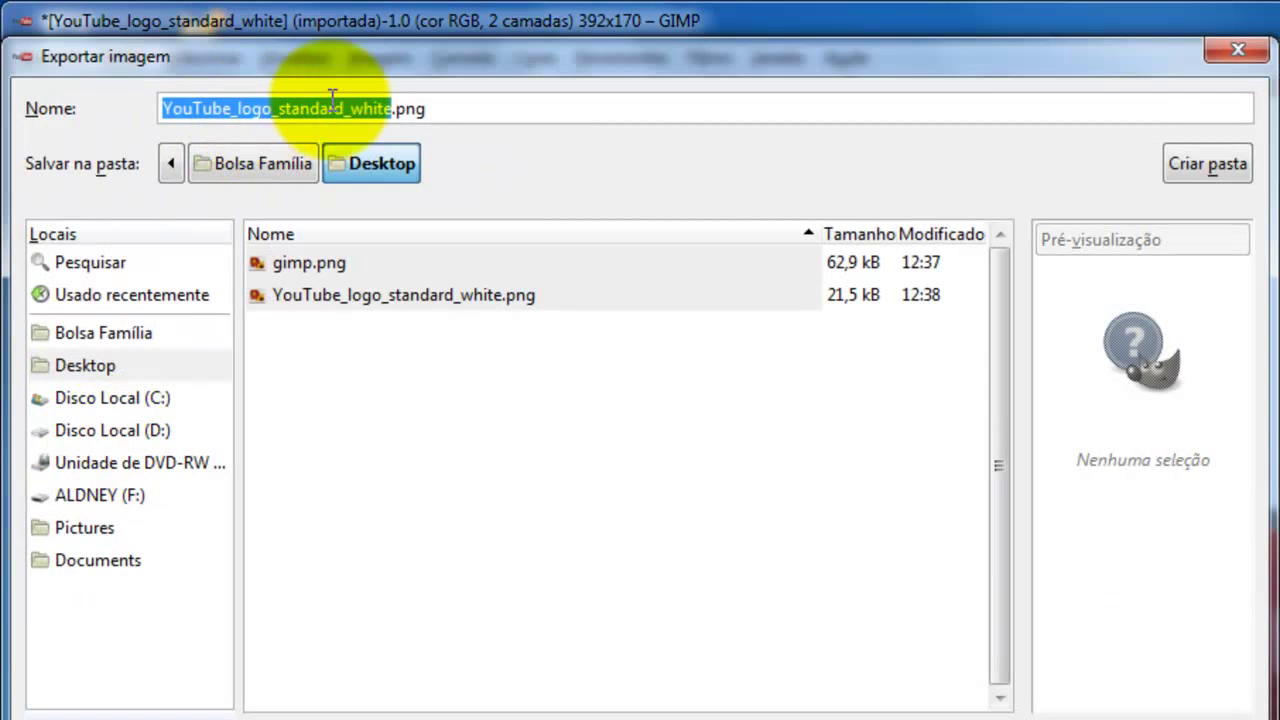
{"action": "left_click", "coordinate": [358, 105]}
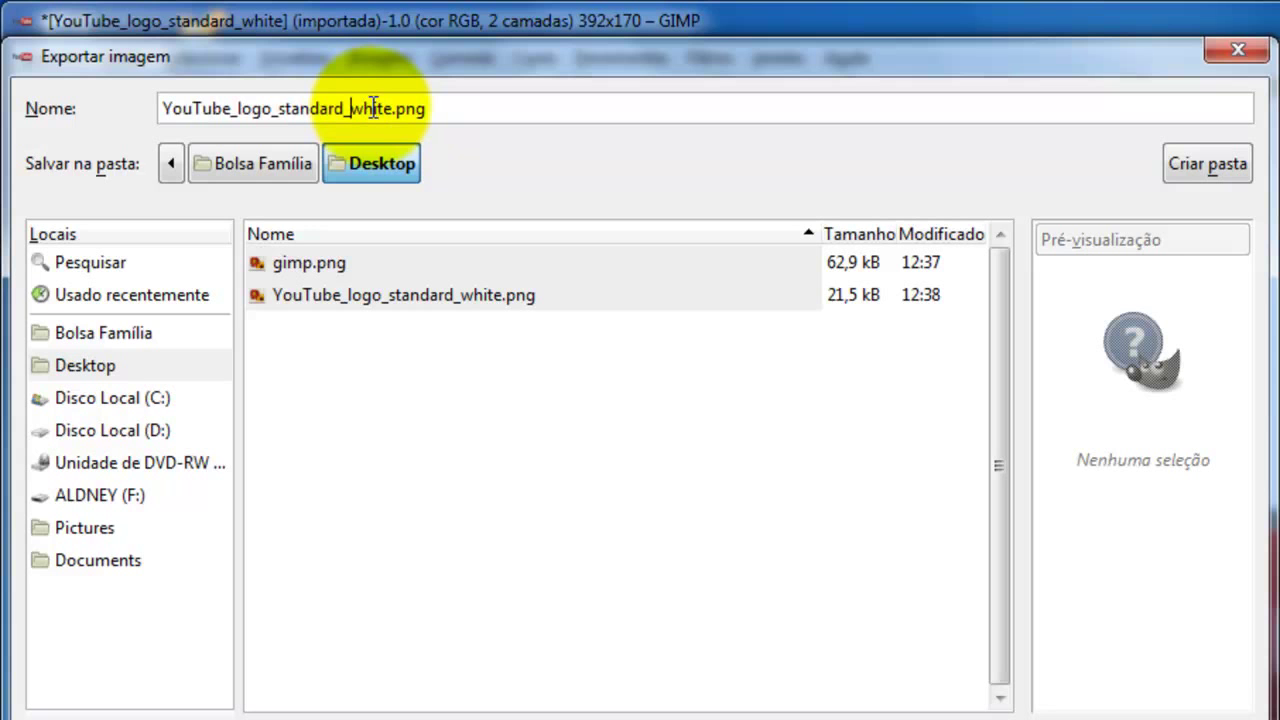
{"action": "key", "text": "BackSpace"}
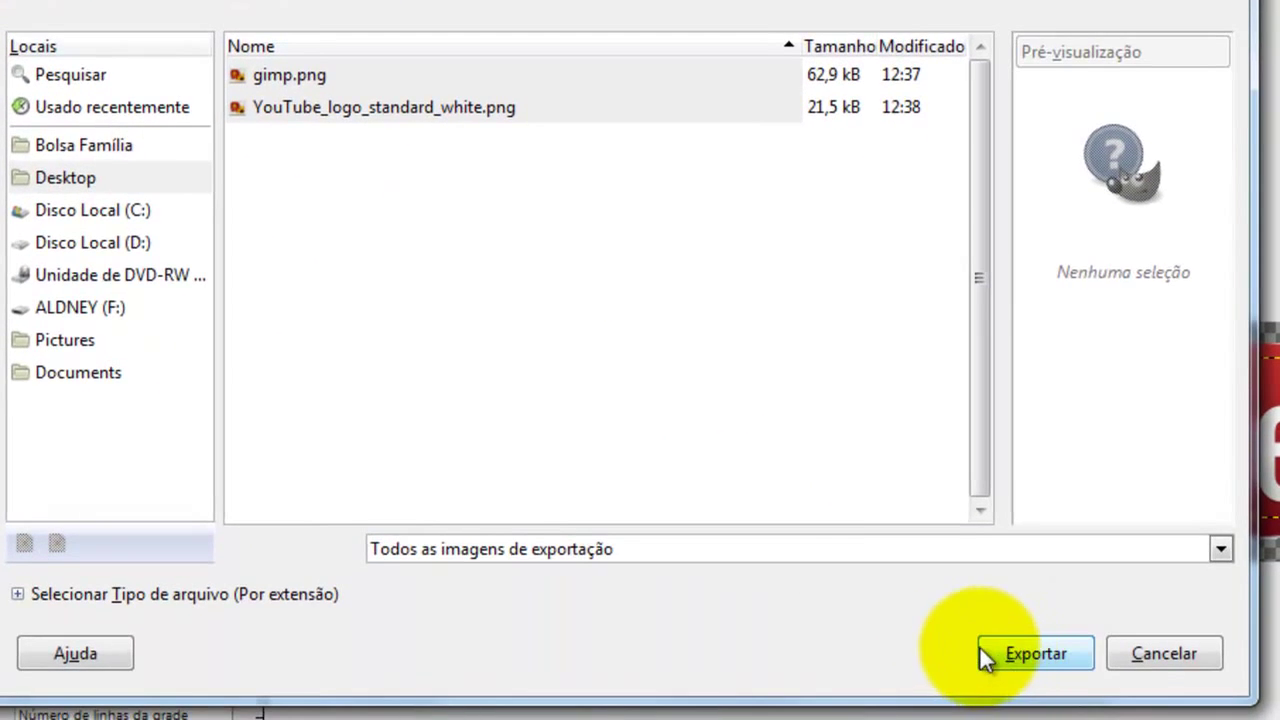
{"action": "left_click", "coordinate": [1022, 648]}
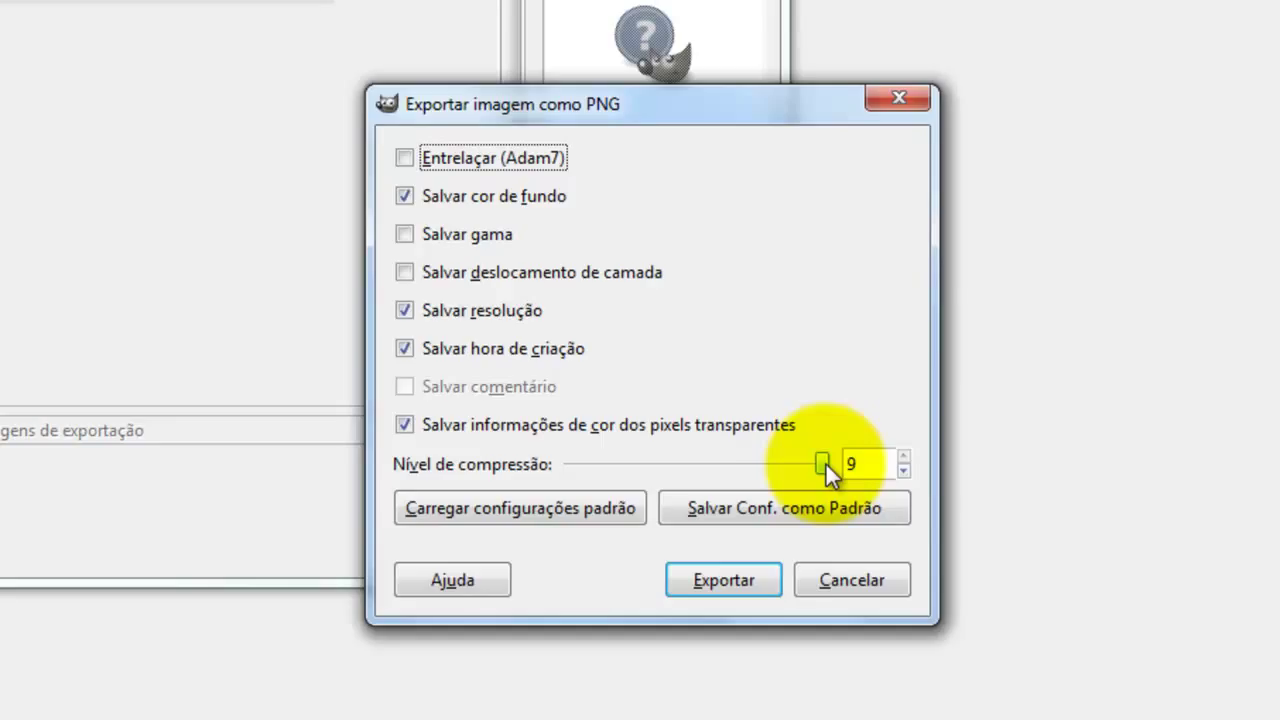
- Set PNG compression level to 9 and finish the export
{"action": "left_click_drag", "start_coordinate": [825, 462], "coordinate": [744, 477]}
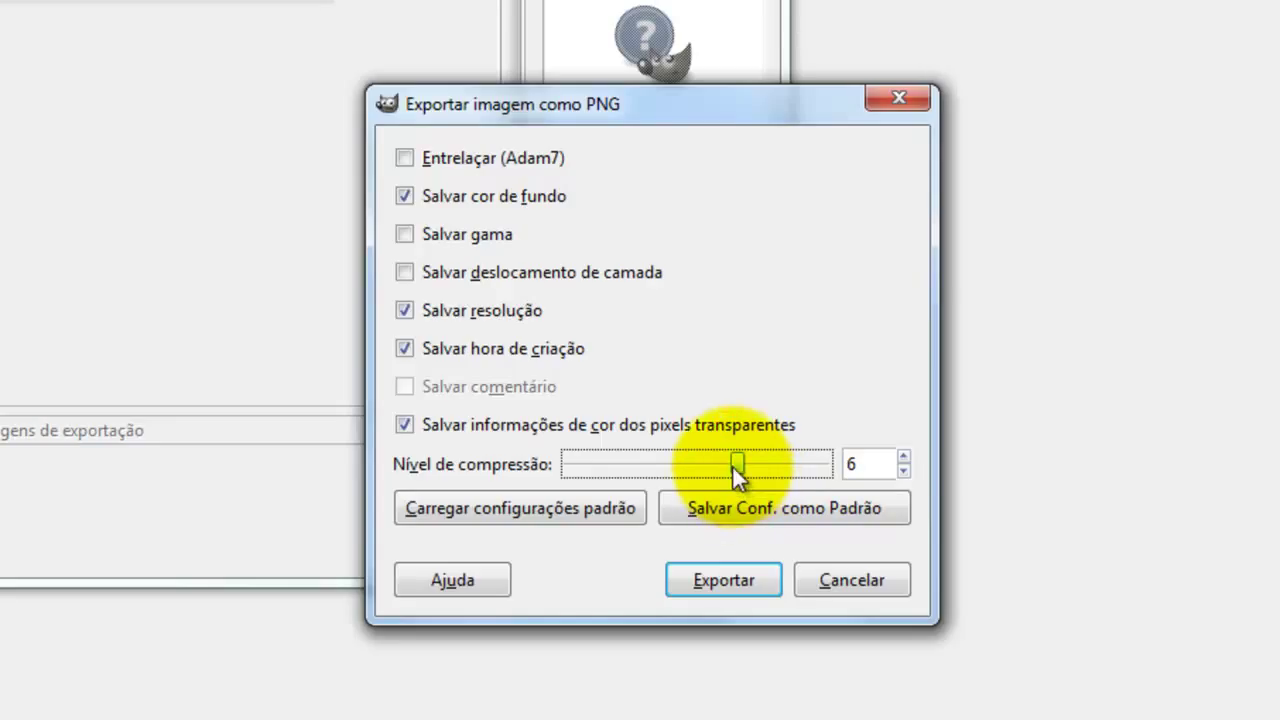
{"action": "left_click_drag", "start_coordinate": [737, 465], "coordinate": [820, 466]}
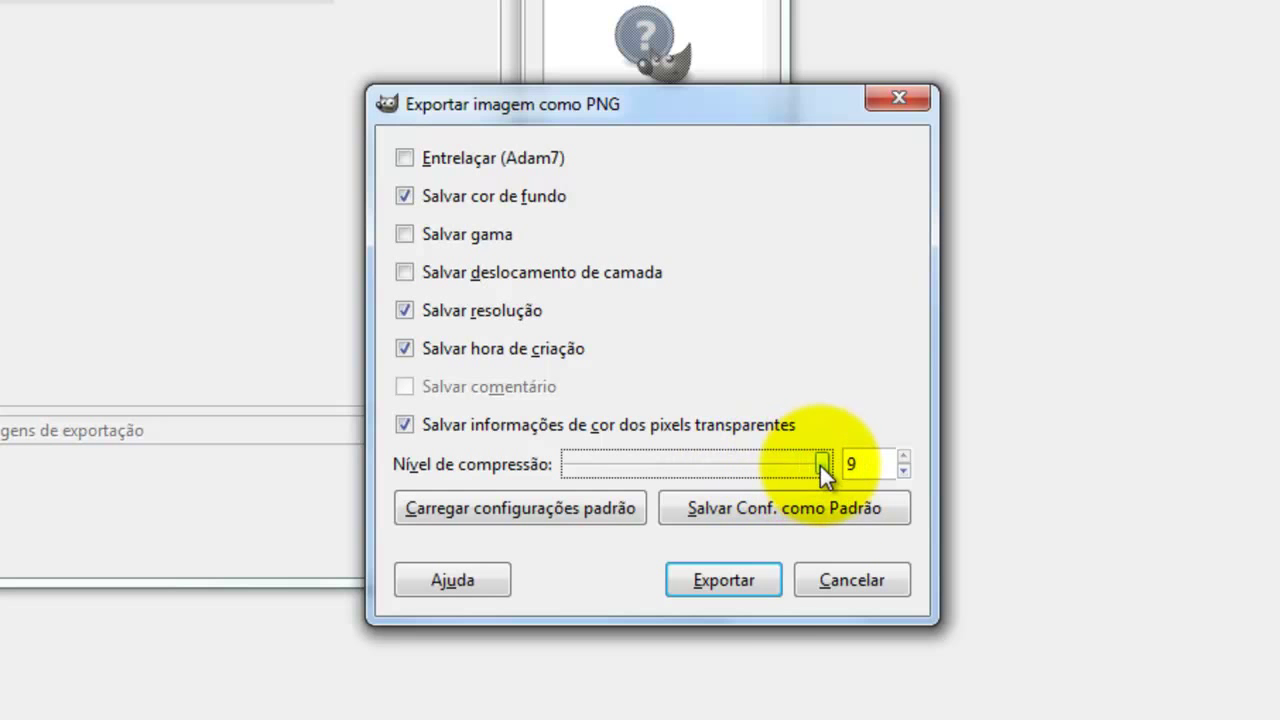
{"action": "left_click", "coordinate": [735, 582]}
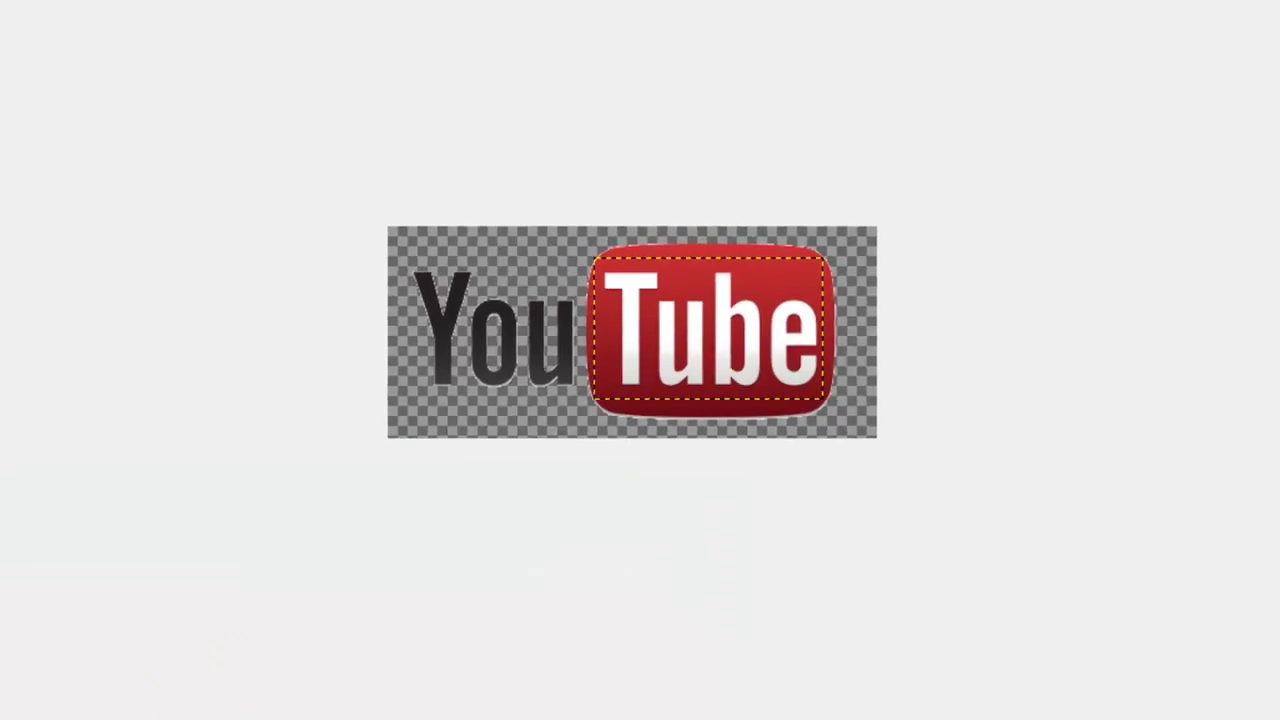
{"action": "left_click", "coordinate": [1210, 10]}
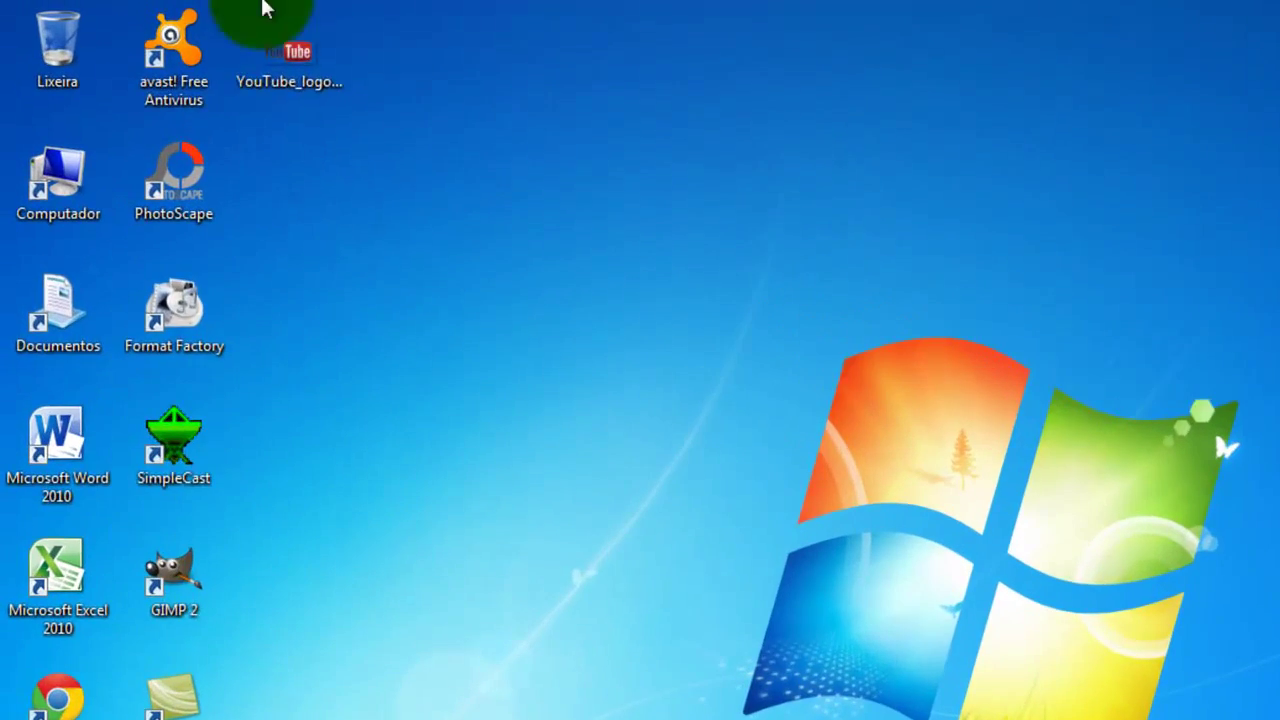
{"action": "double_click", "coordinate": [283, 59]}
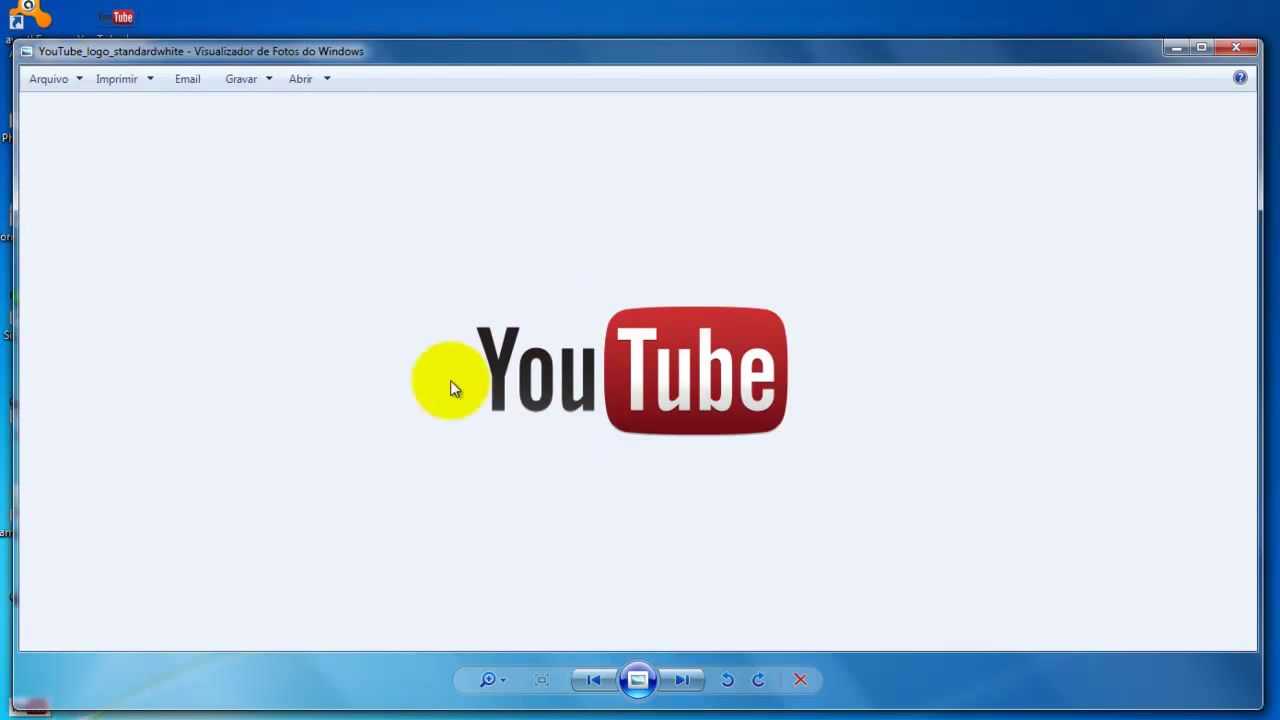
{"action": "left_click", "coordinate": [1234, 47]}
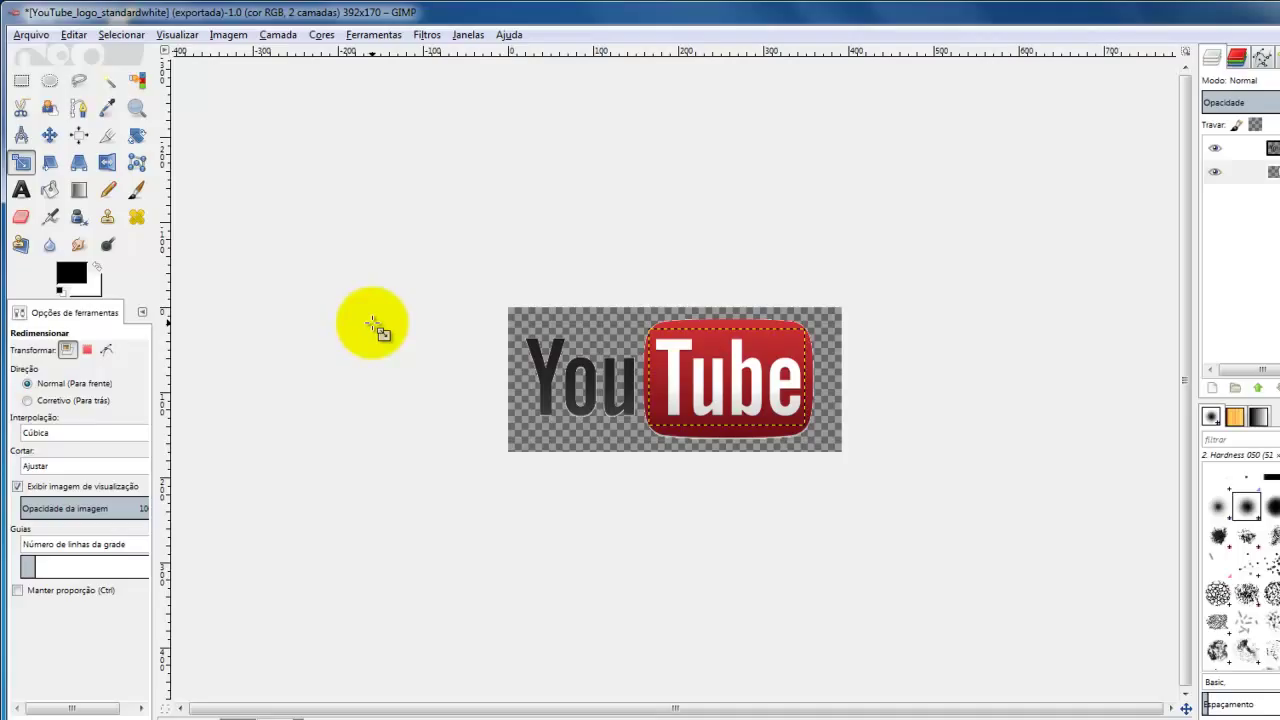
- Create a new blank image 1280 px wide and 720 px high
{"action": "left_click", "coordinate": [31, 34]}
{"action": "left_click", "coordinate": [68, 77]}
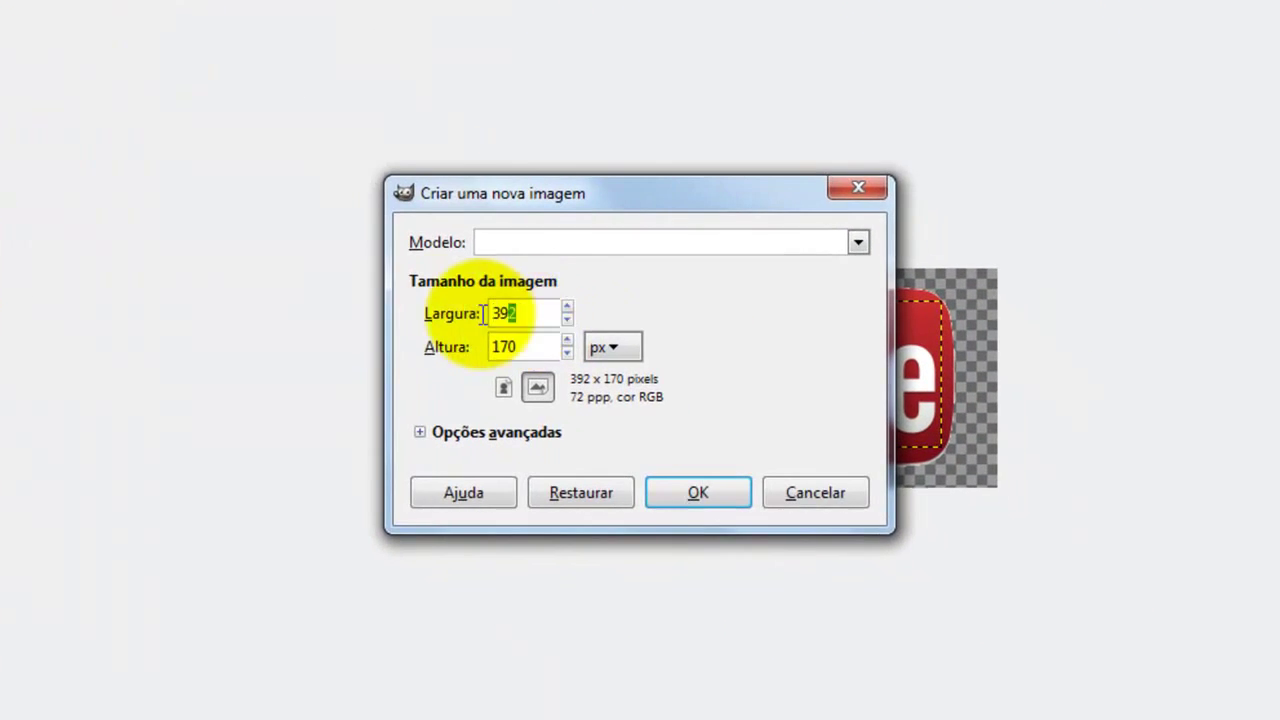
{"action": "left_click_drag", "start_coordinate": [483, 313], "coordinate": [426, 312]}
{"action": "type", "text": "1280"}
{"action": "key", "text": "Tab"}
{"action": "type", "text": "720"}
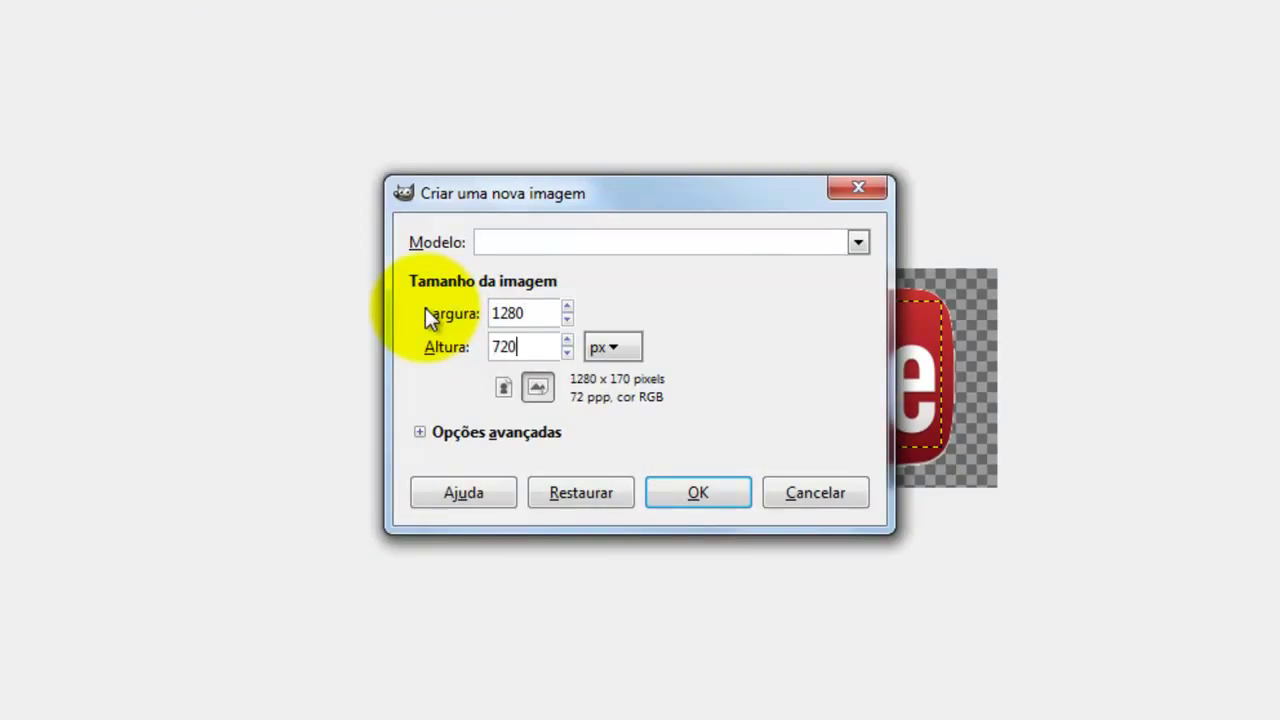
{"action": "left_click", "coordinate": [684, 505]}
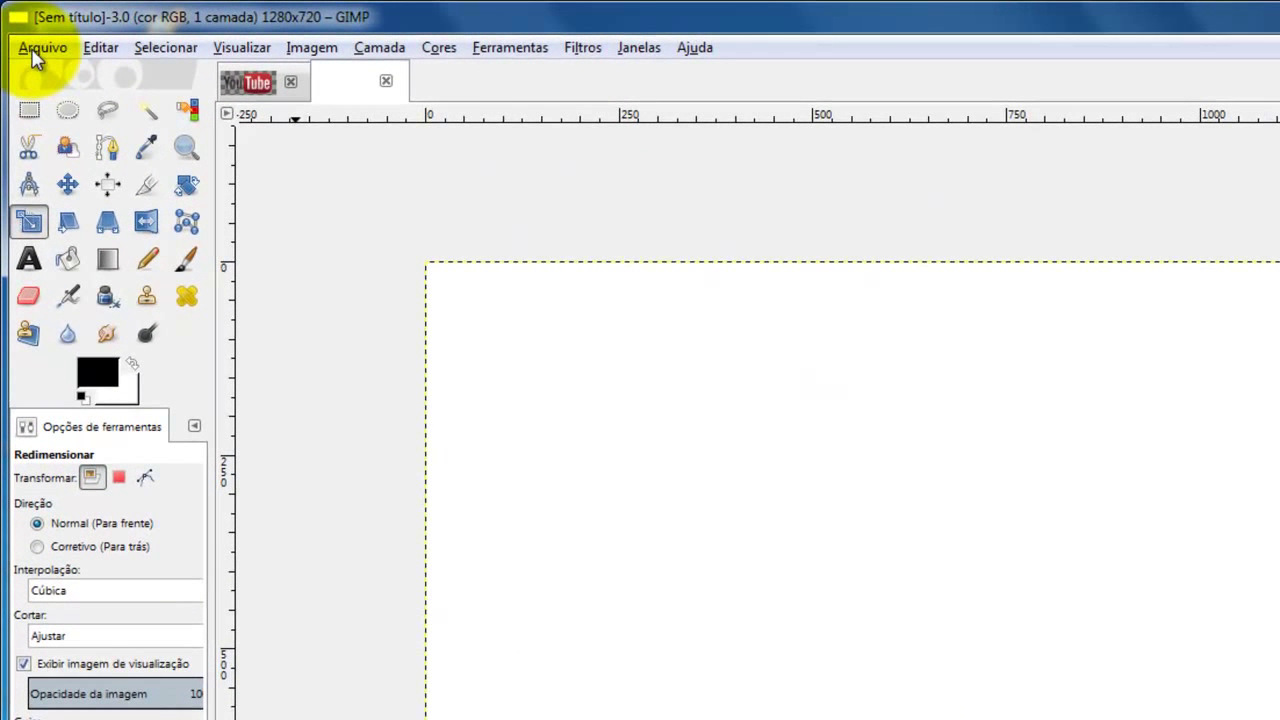
- Open gimp.png with the Wilber mascot
{"action": "left_click", "coordinate": [38, 50]}
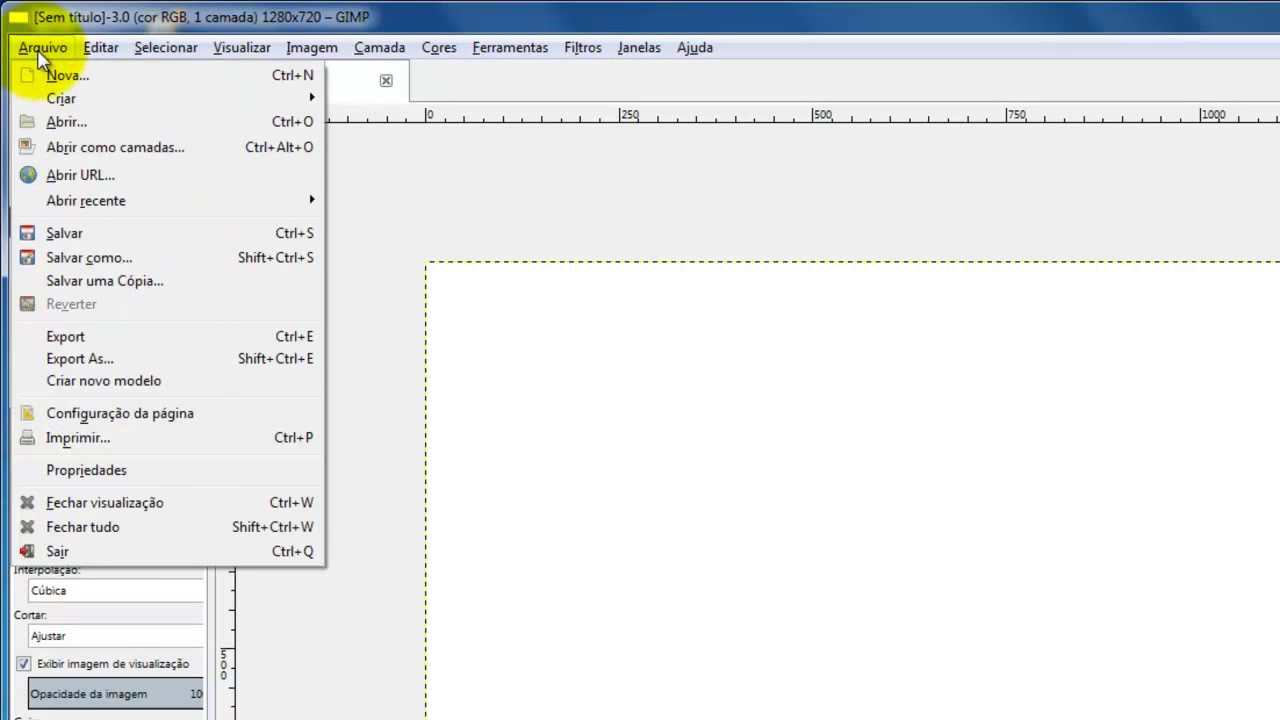
{"action": "left_click", "coordinate": [77, 123]}
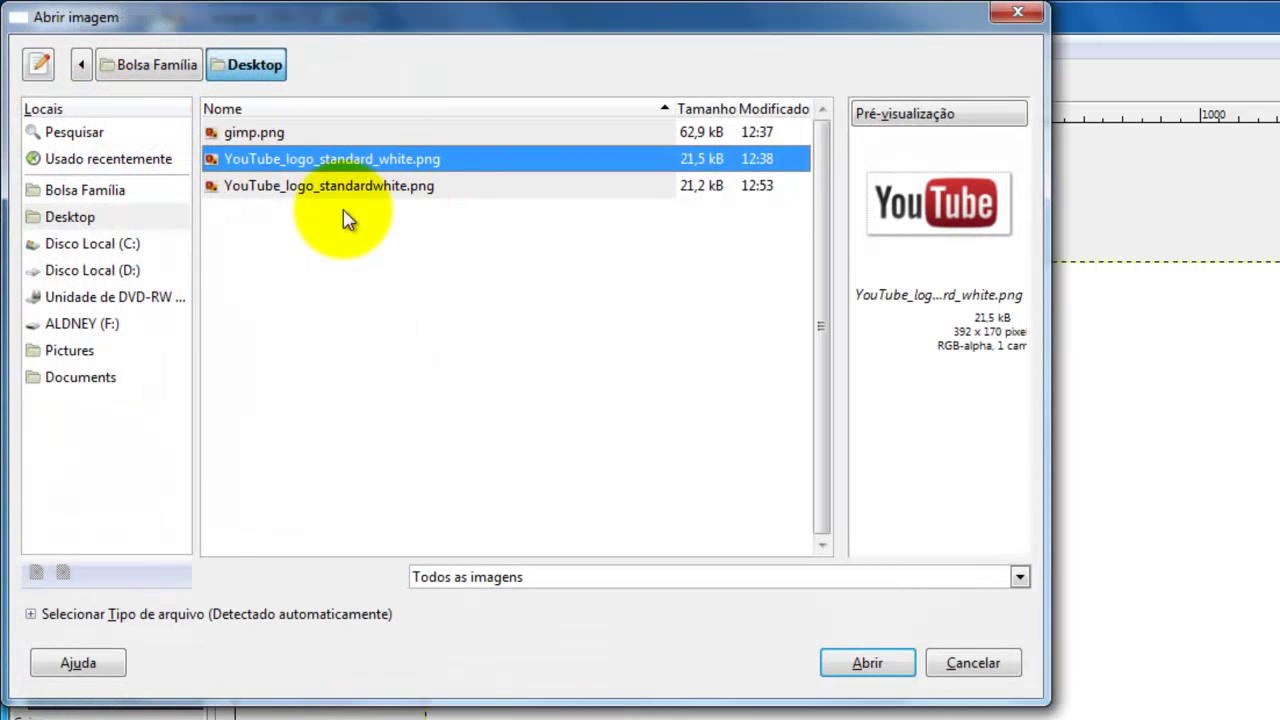
{"action": "left_click", "coordinate": [235, 132]}
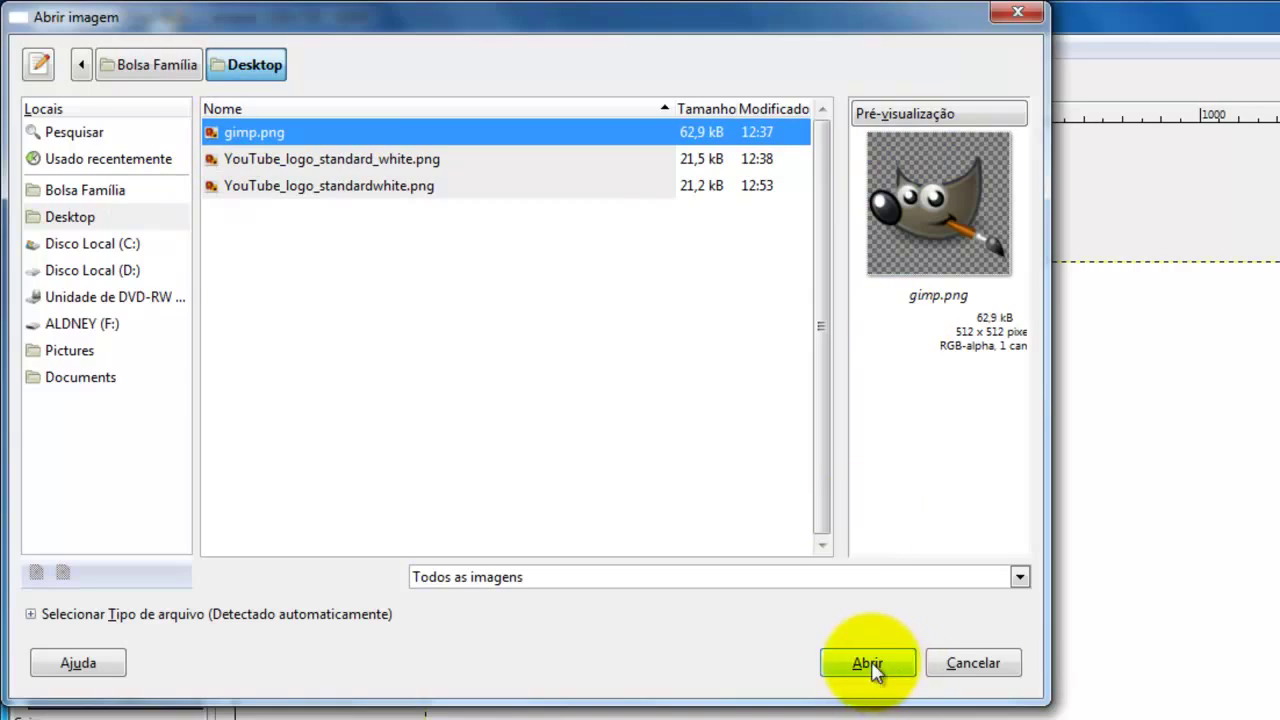
{"action": "left_click", "coordinate": [867, 663]}
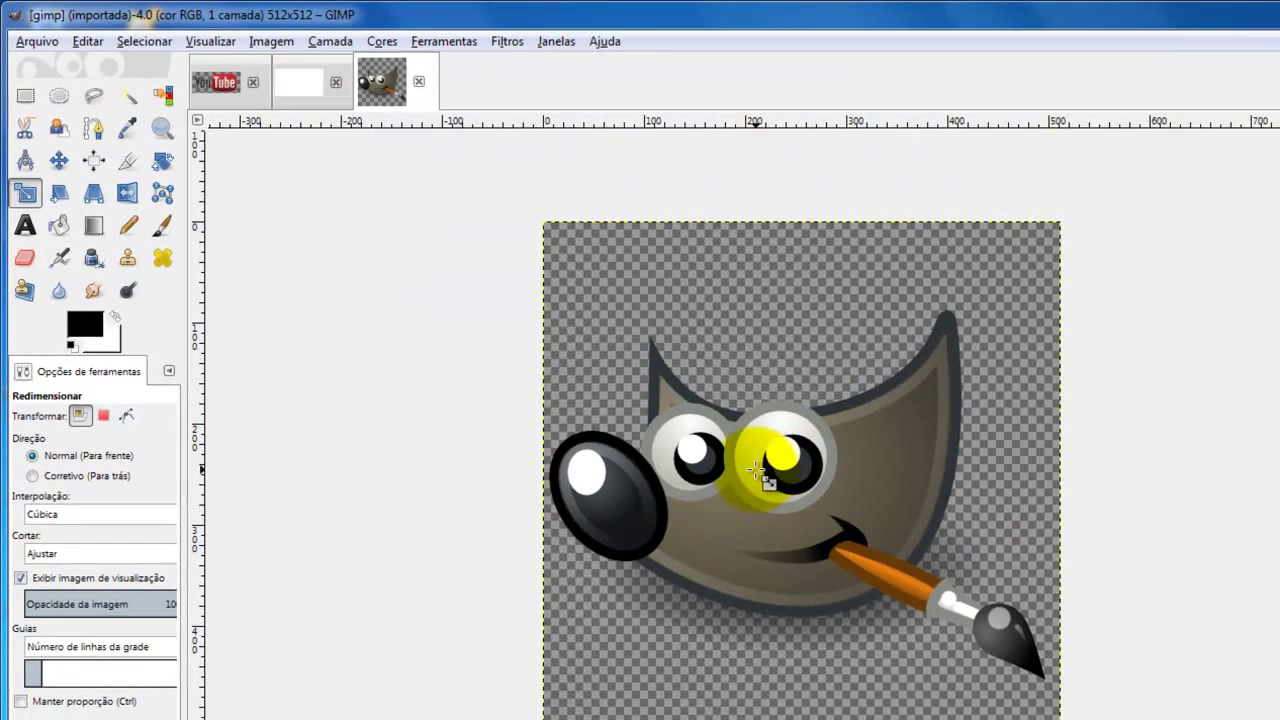
- Copy the whole mascot image and paste it into the 1280×720 image as a new layer
{"action": "left_click", "coordinate": [24, 96]}
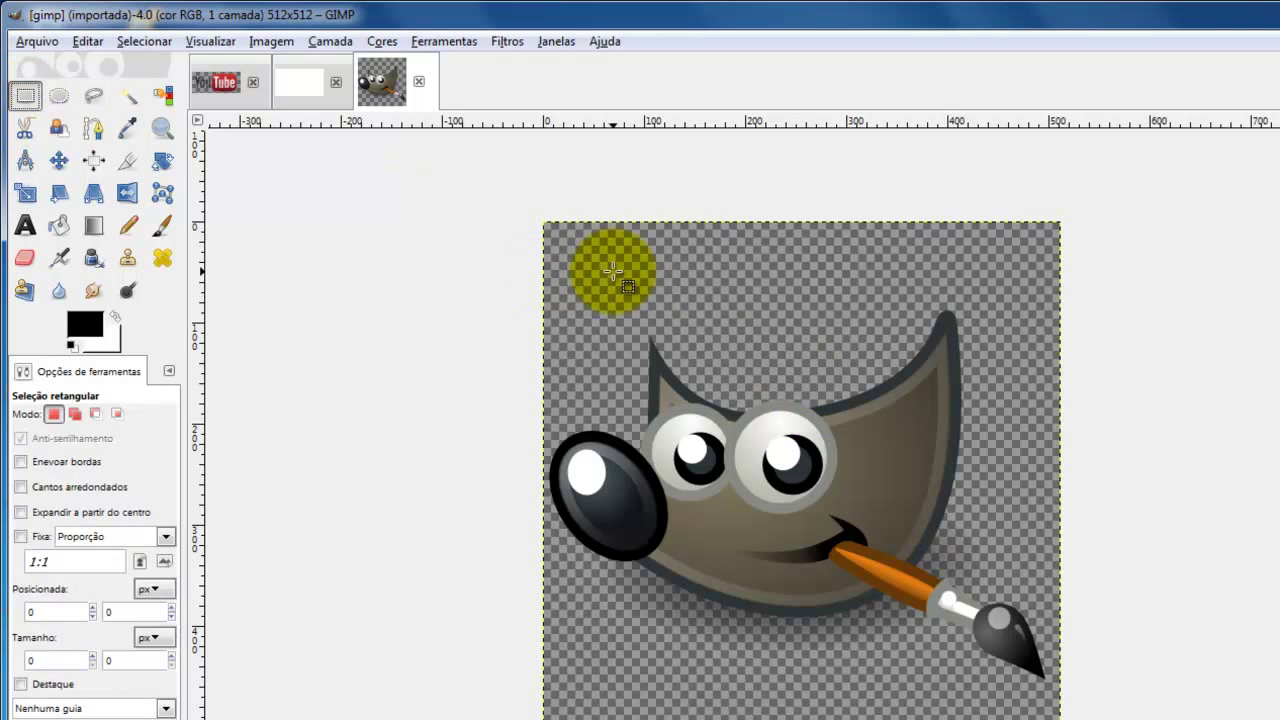
{"action": "left_click", "coordinate": [662, 272]}
{"action": "right_click", "coordinate": [662, 272]}
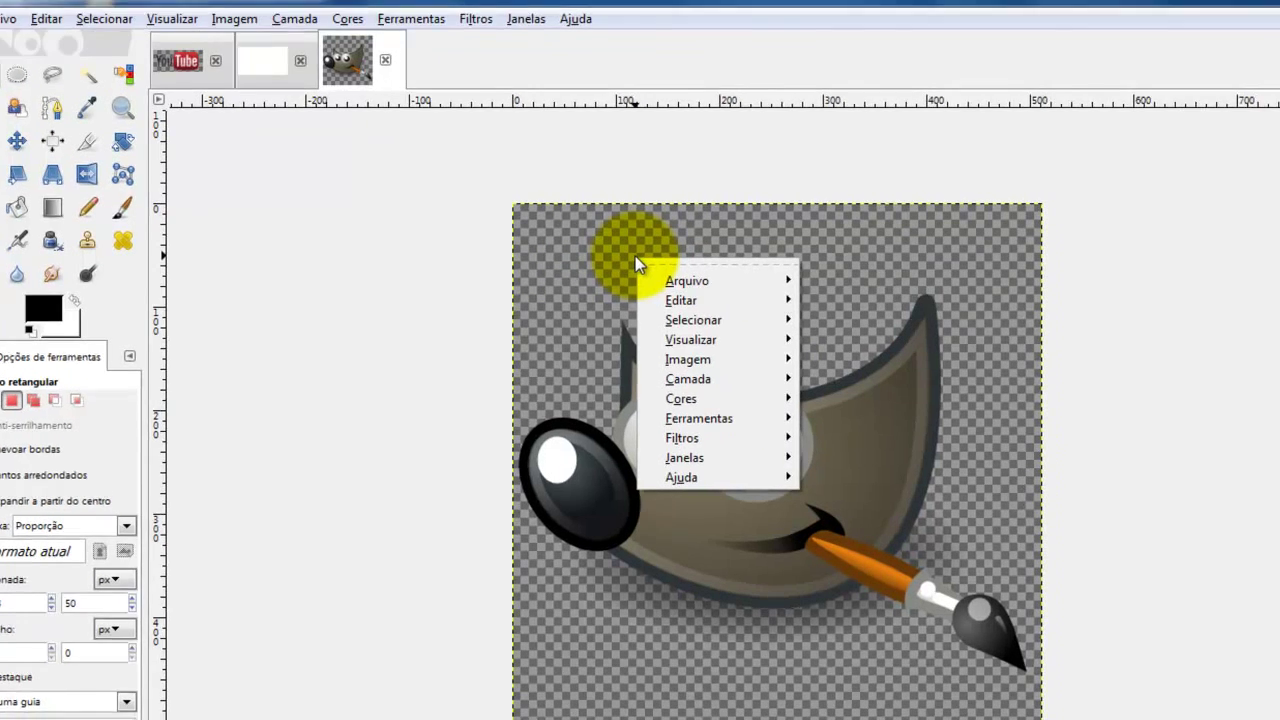
{"action": "mouse_move", "coordinate": [507, 169]}
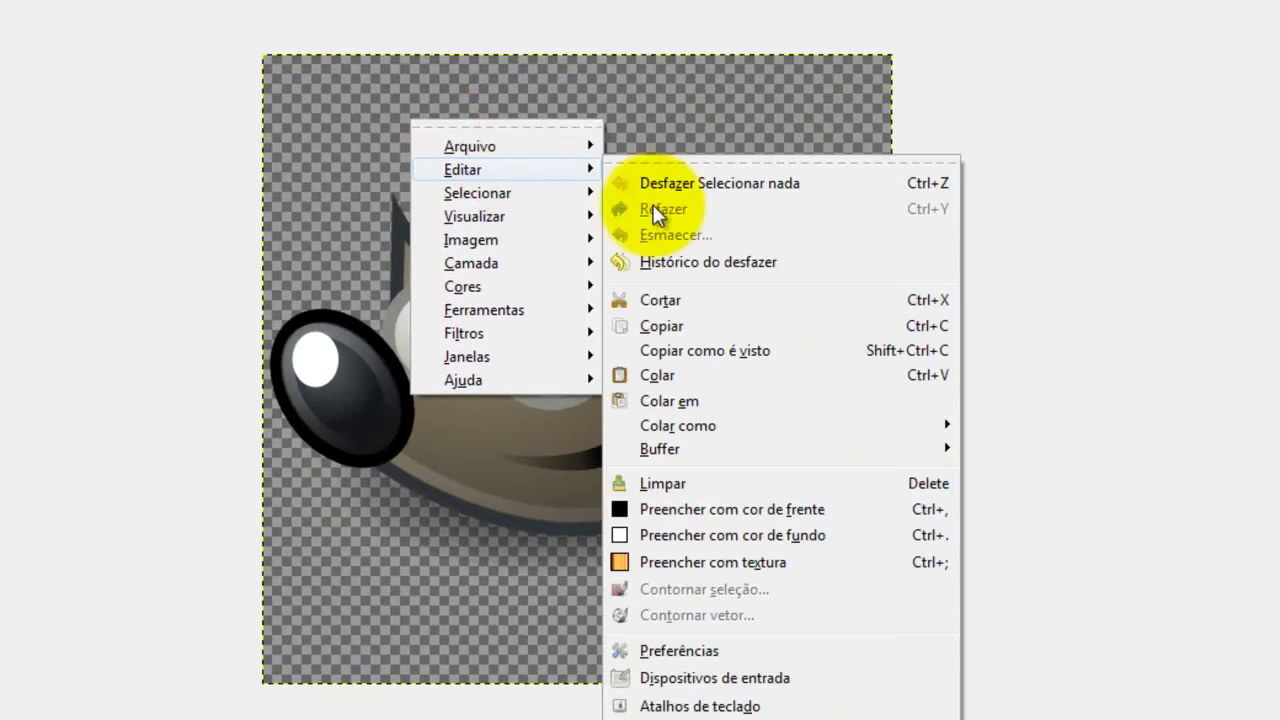
{"action": "left_click", "coordinate": [670, 332]}
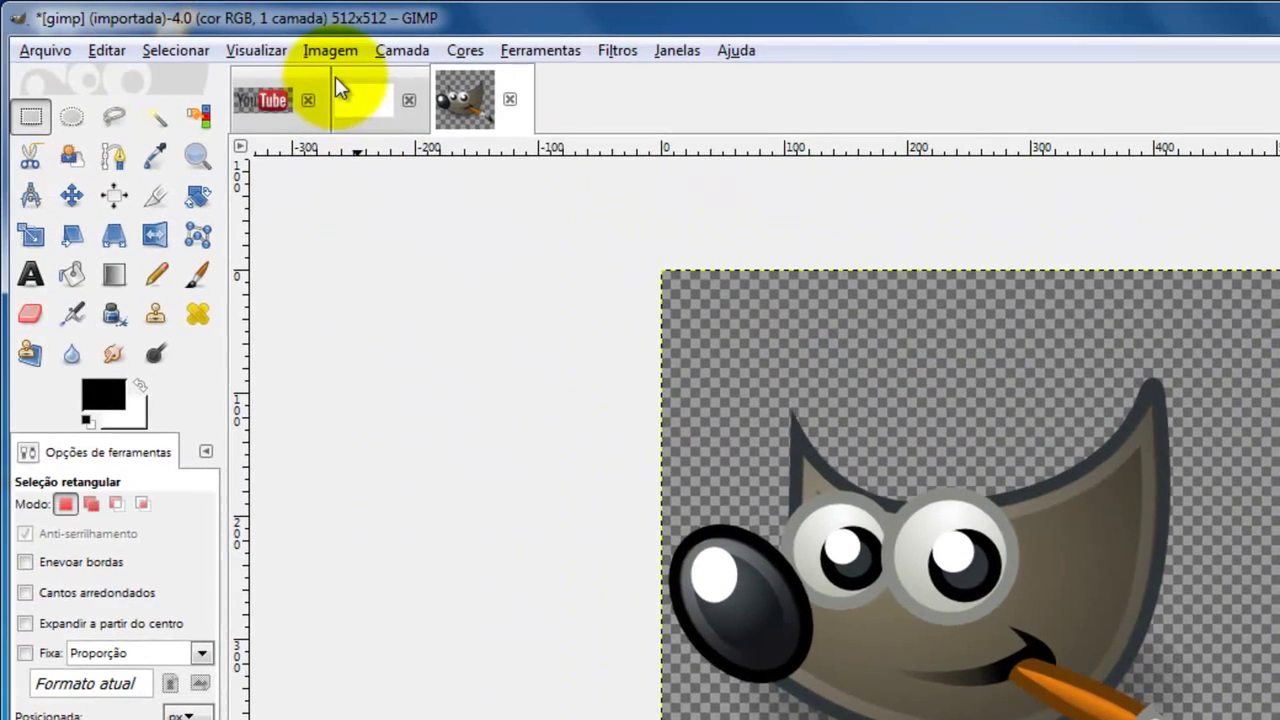
{"action": "left_click", "coordinate": [190, 12]}
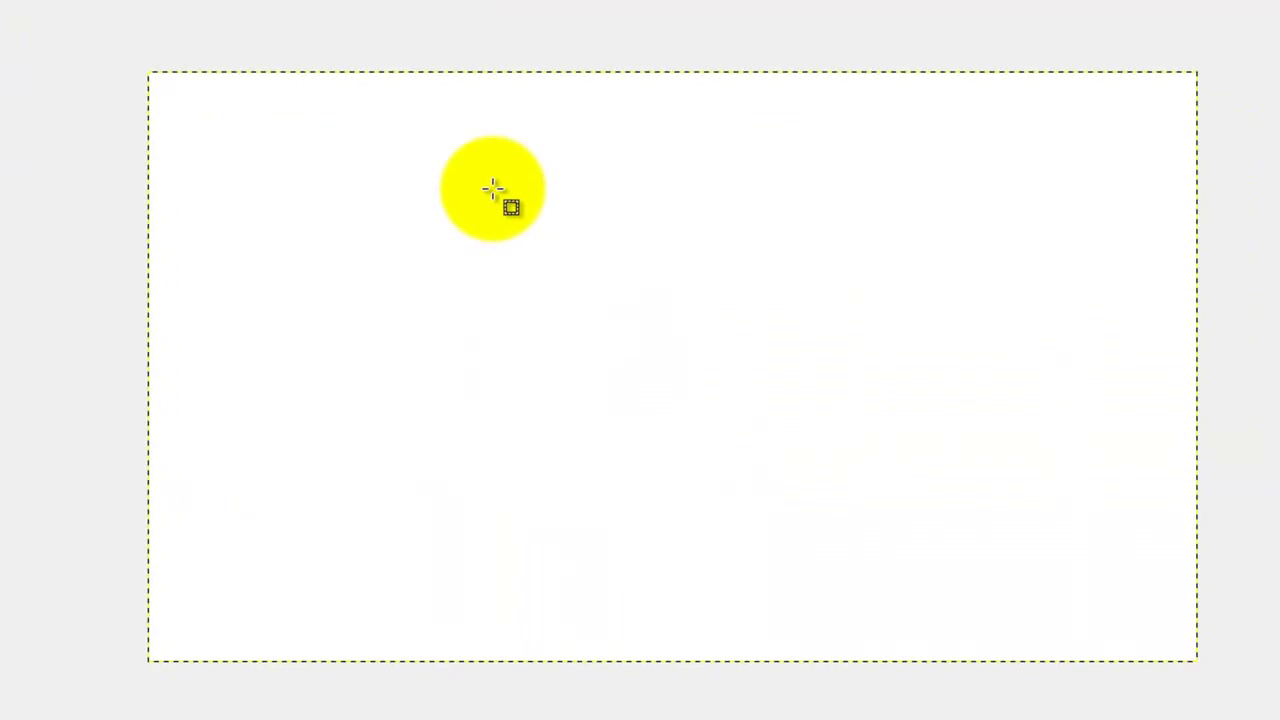
{"action": "right_click", "coordinate": [492, 188]}
{"action": "mouse_move", "coordinate": [547, 242]}
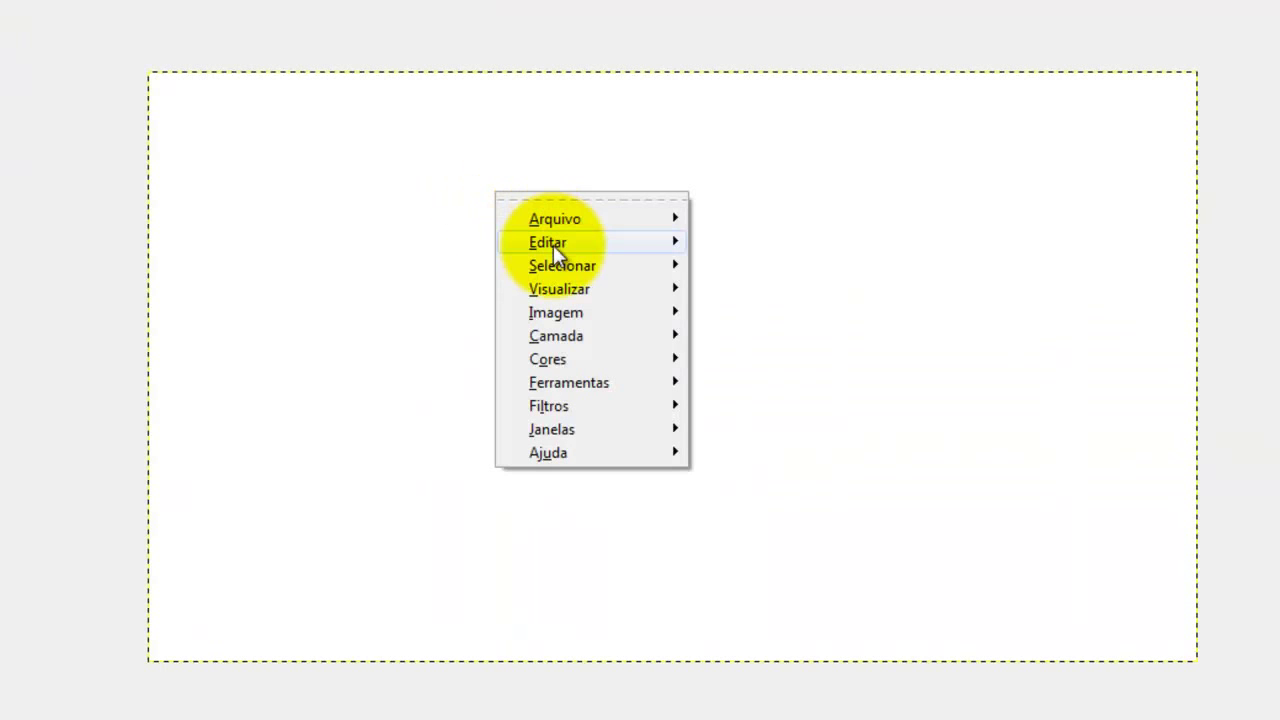
{"action": "left_click", "coordinate": [756, 447]}
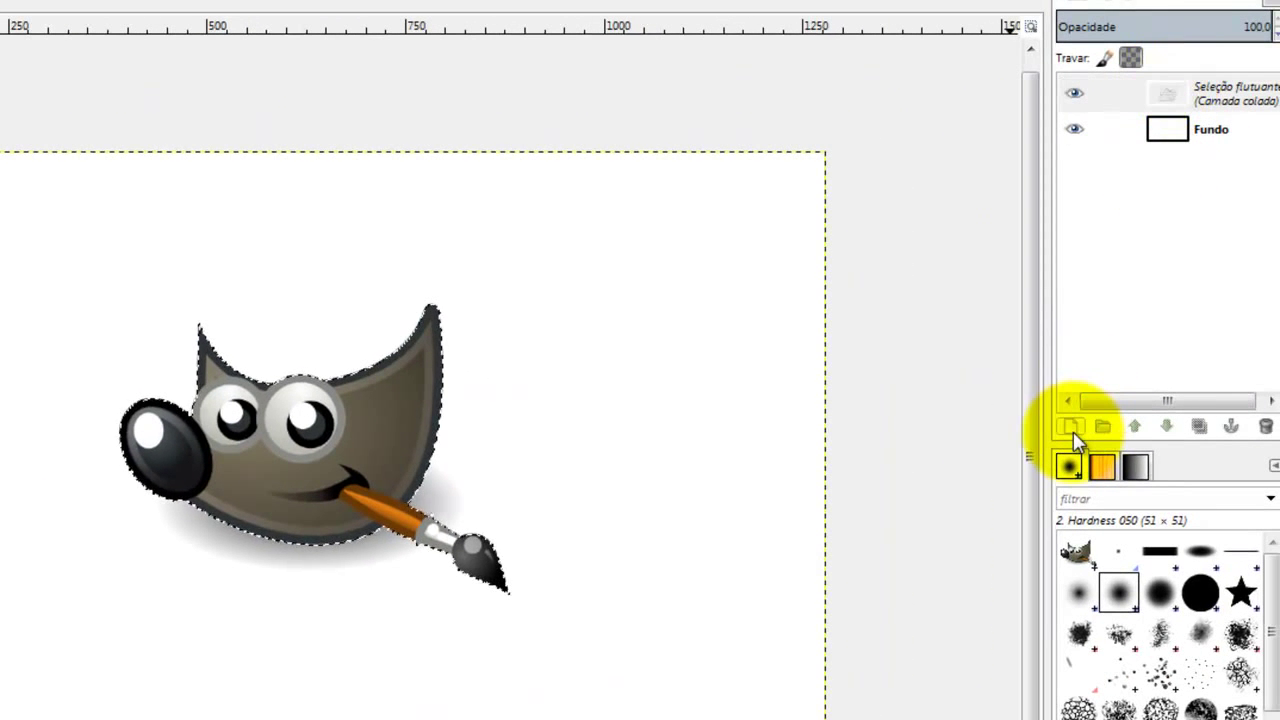
{"action": "left_click", "coordinate": [1070, 428]}
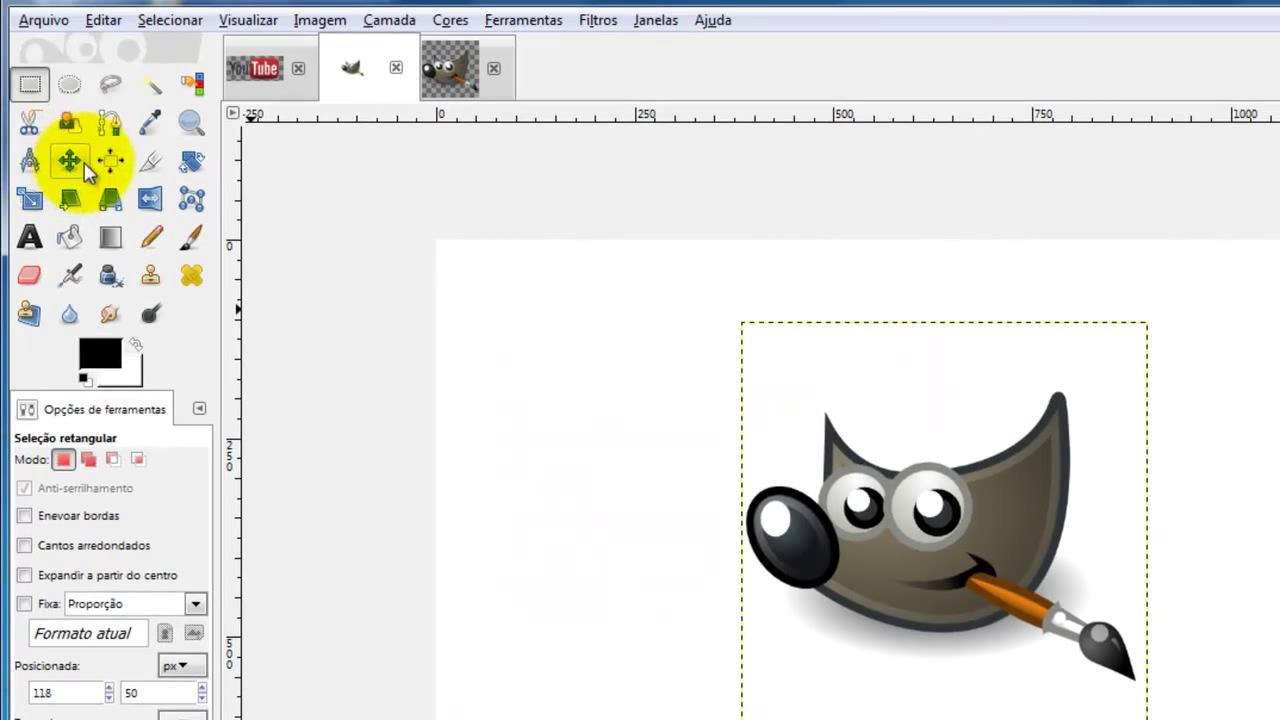
- Drag the Wilber layer with the Move tool toward the canvas's upper right
{"action": "left_click", "coordinate": [70, 162]}
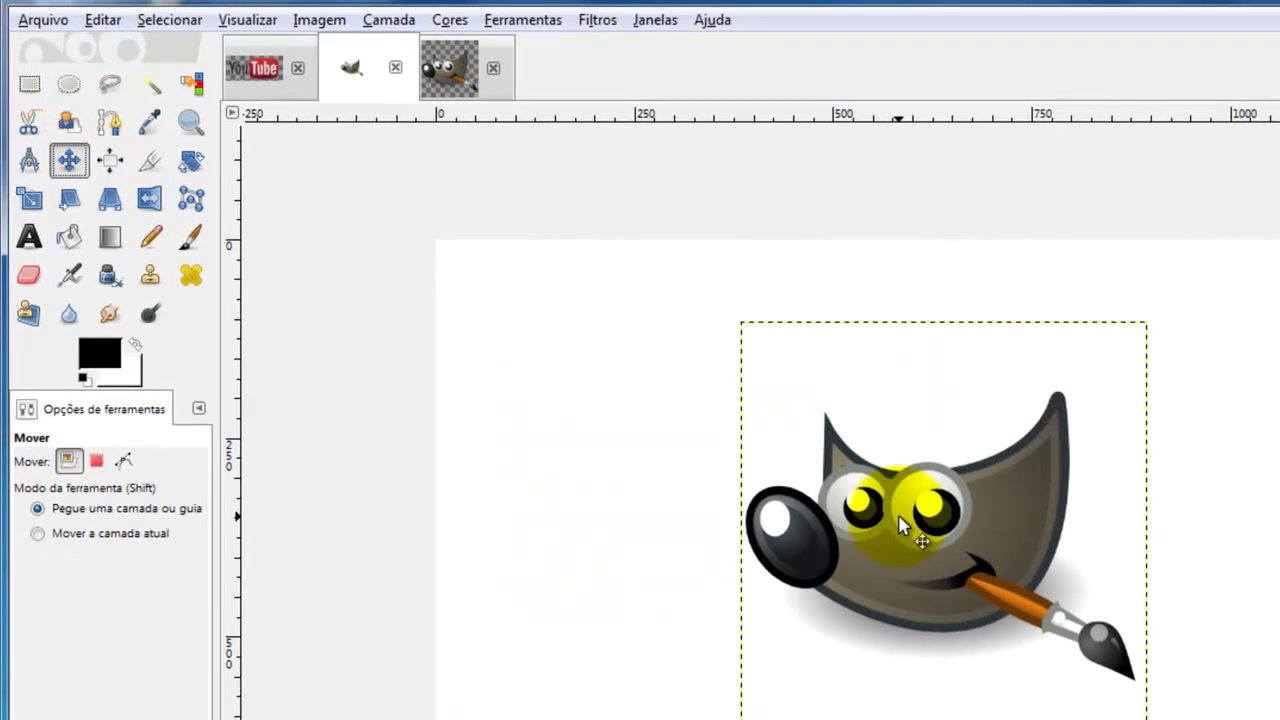
{"action": "left_click_drag", "start_coordinate": [900, 525], "coordinate": [1222, 458]}
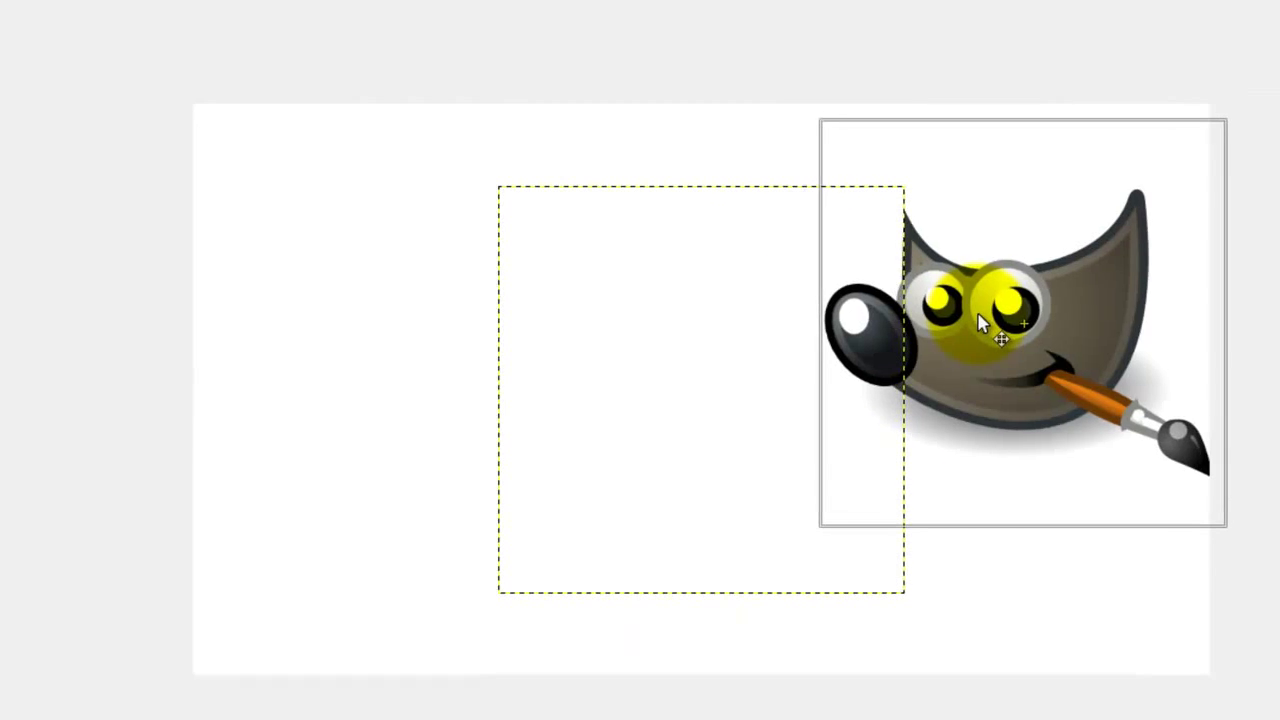
{"action": "left_click_drag", "start_coordinate": [980, 322], "coordinate": [980, 322]}
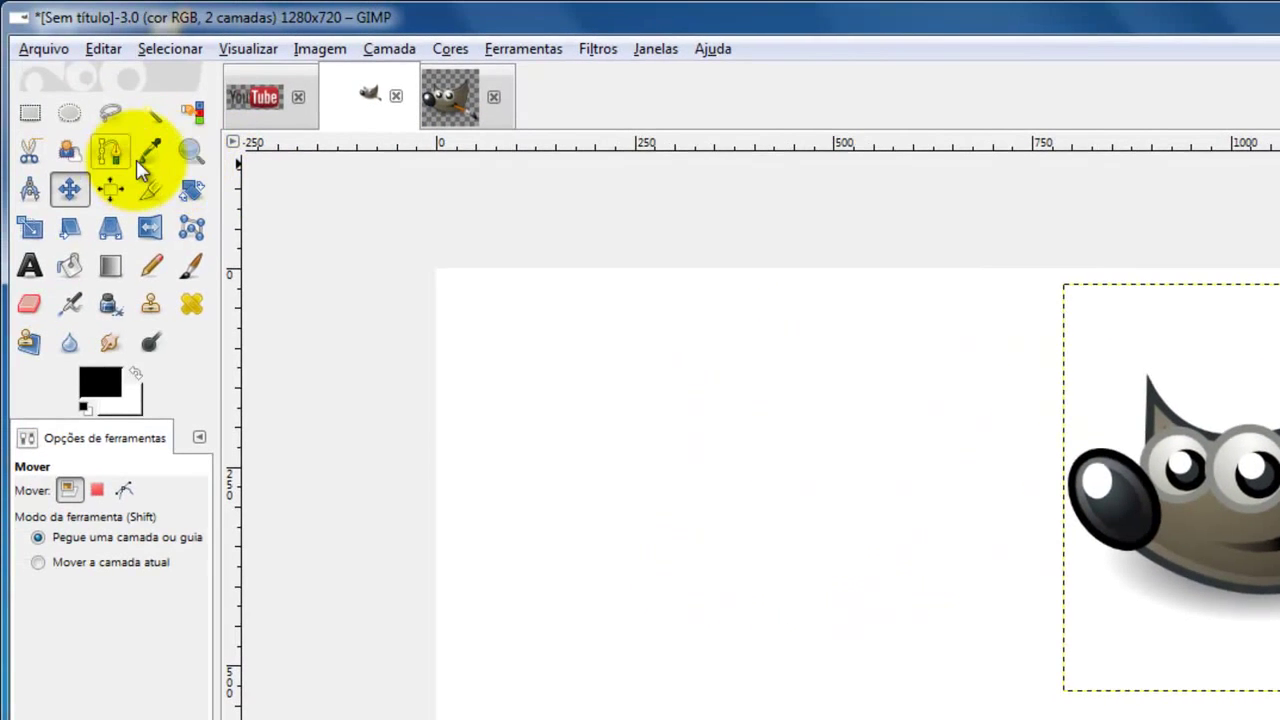
- Sample Wilber's grey head as a colour, hide the Wilber layer, and select the Fundo layer
{"action": "left_click", "coordinate": [152, 160]}
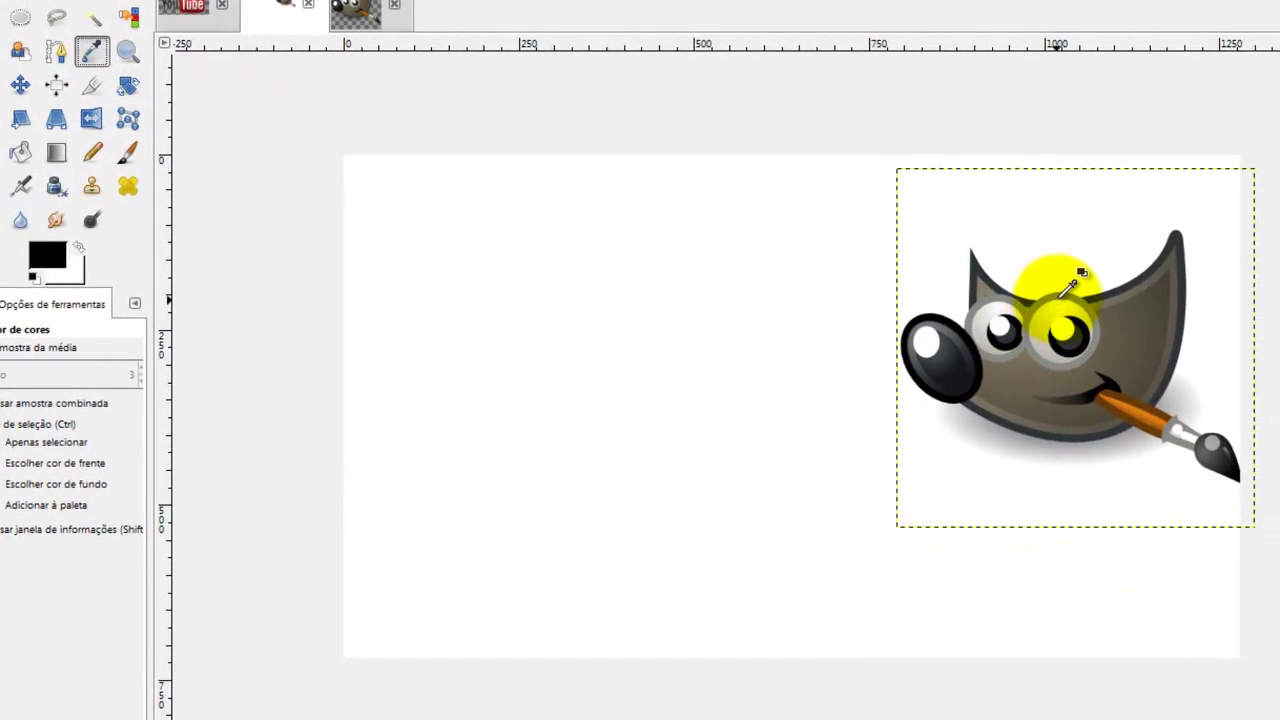
{"action": "left_click", "coordinate": [1066, 290]}
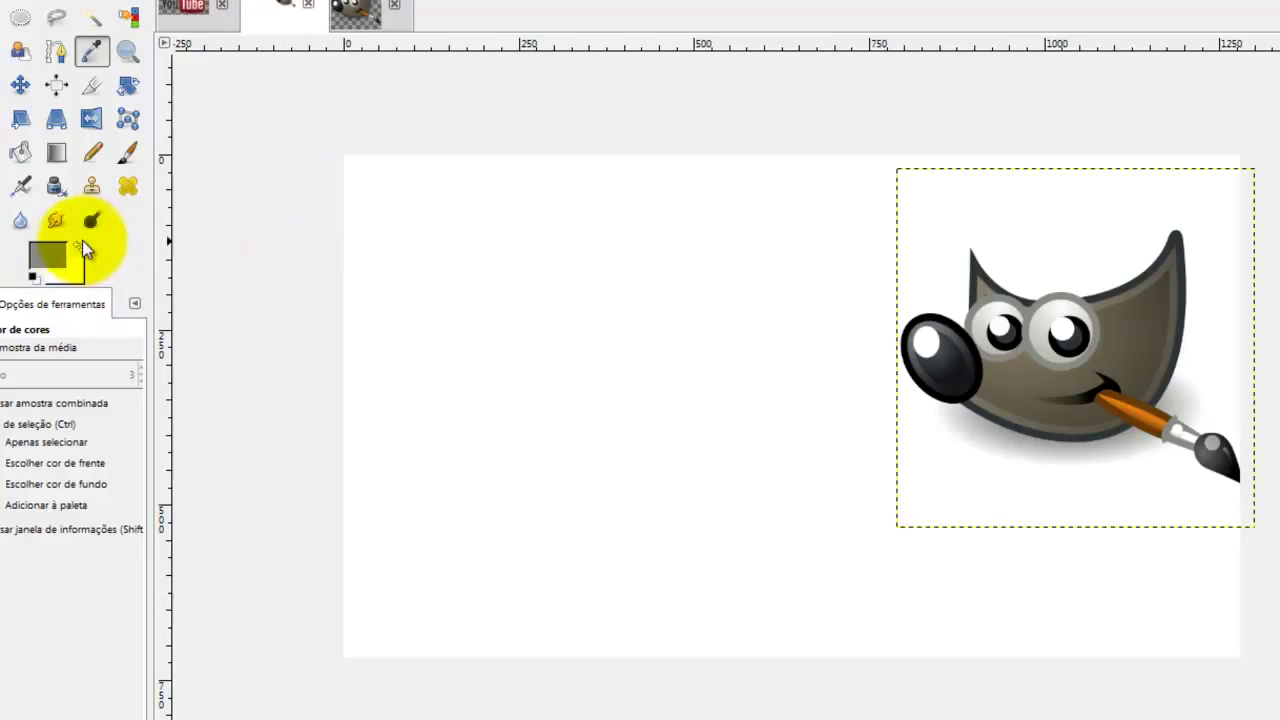
{"action": "left_click", "coordinate": [80, 243]}
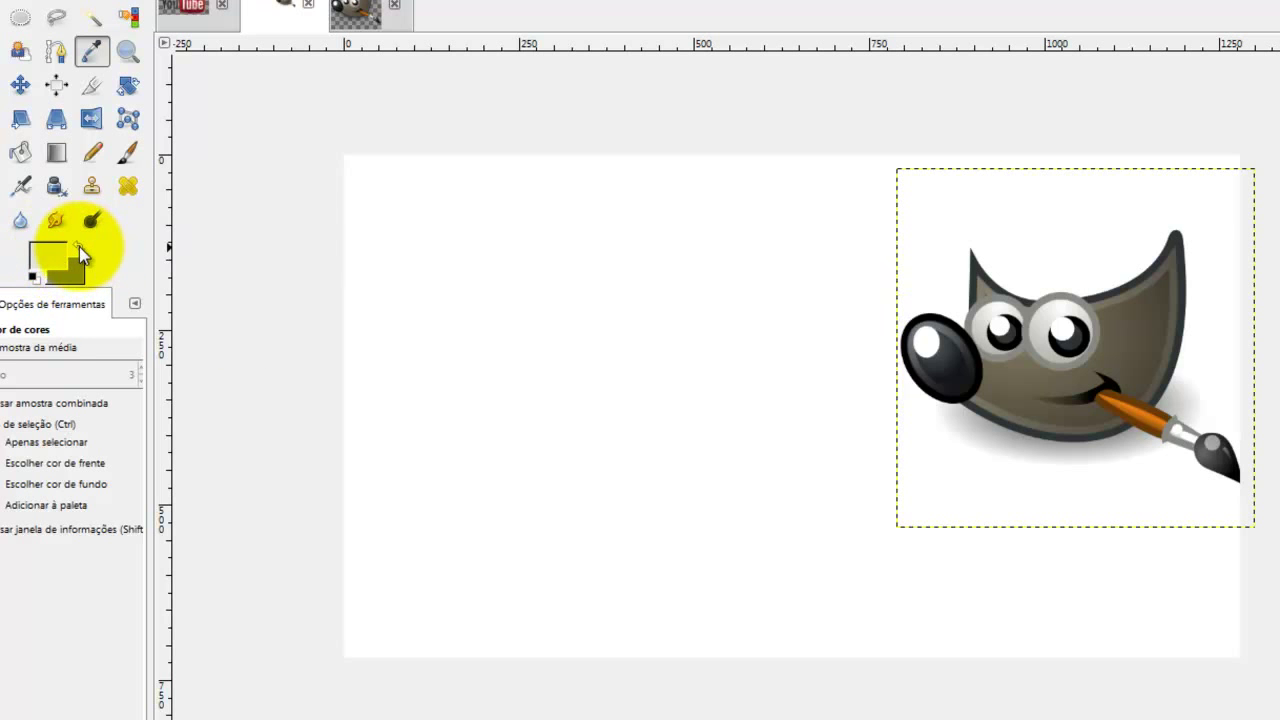
{"action": "left_click", "coordinate": [78, 246]}
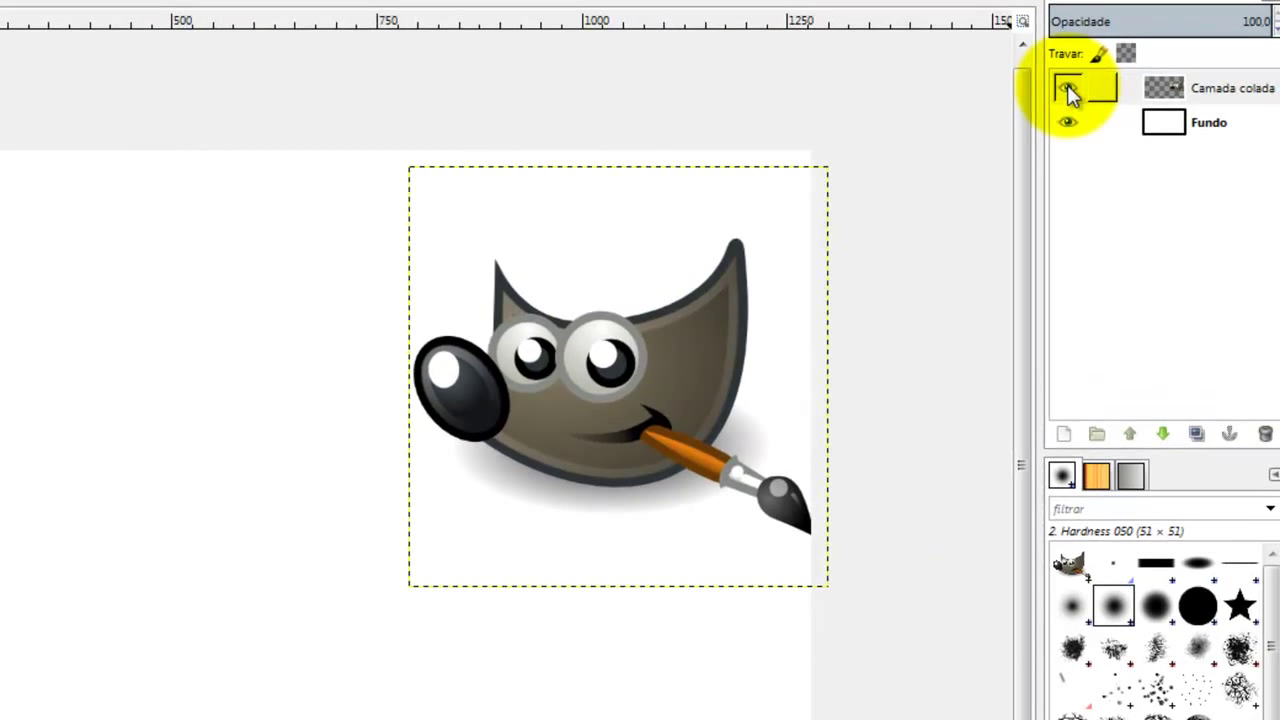
{"action": "left_click", "coordinate": [1068, 92]}
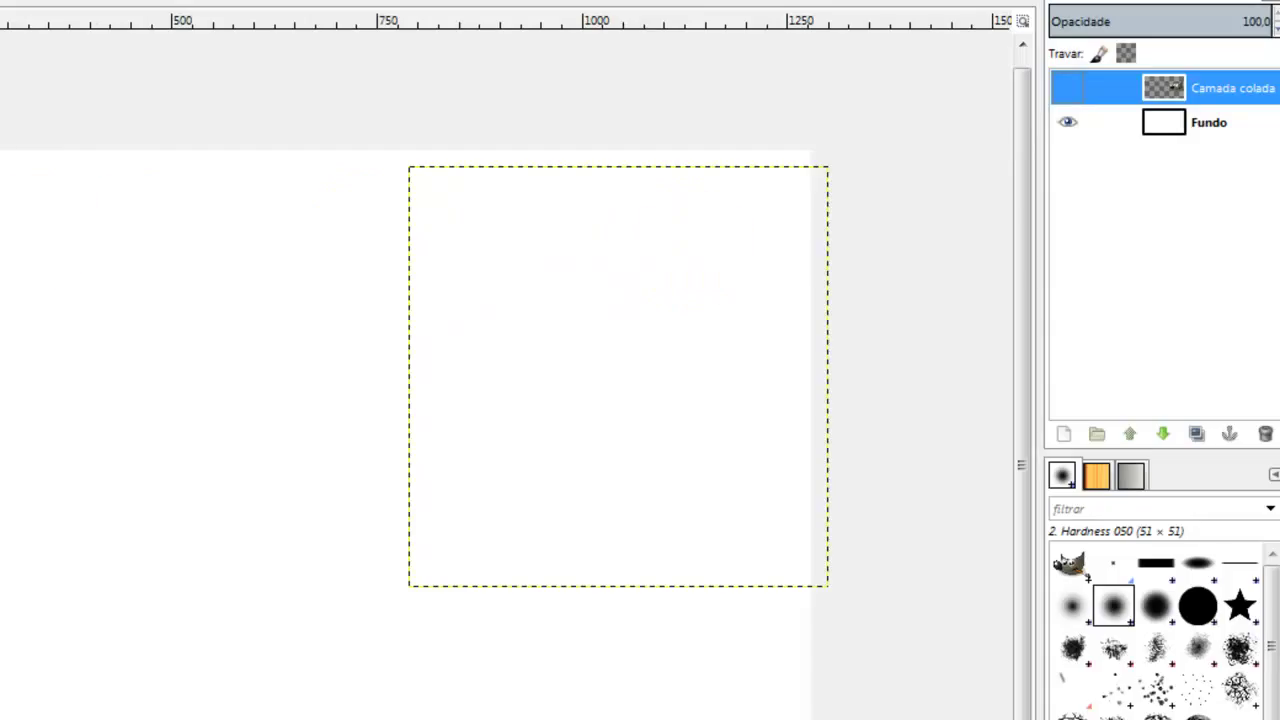
{"action": "left_click", "coordinate": [1172, 138]}
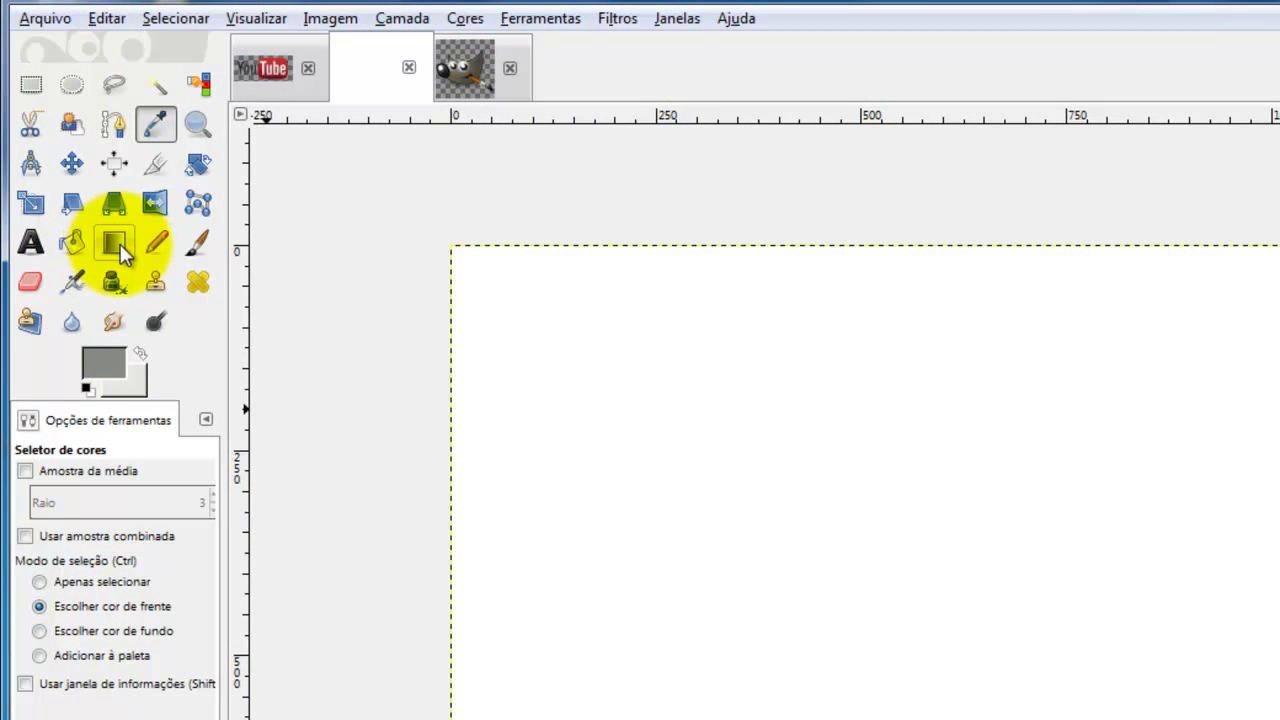
- Paint a top-to-bottom grey gradient on the background, unhide Wilber, and switch to the YouTube logo image
{"action": "left_click", "coordinate": [117, 244]}
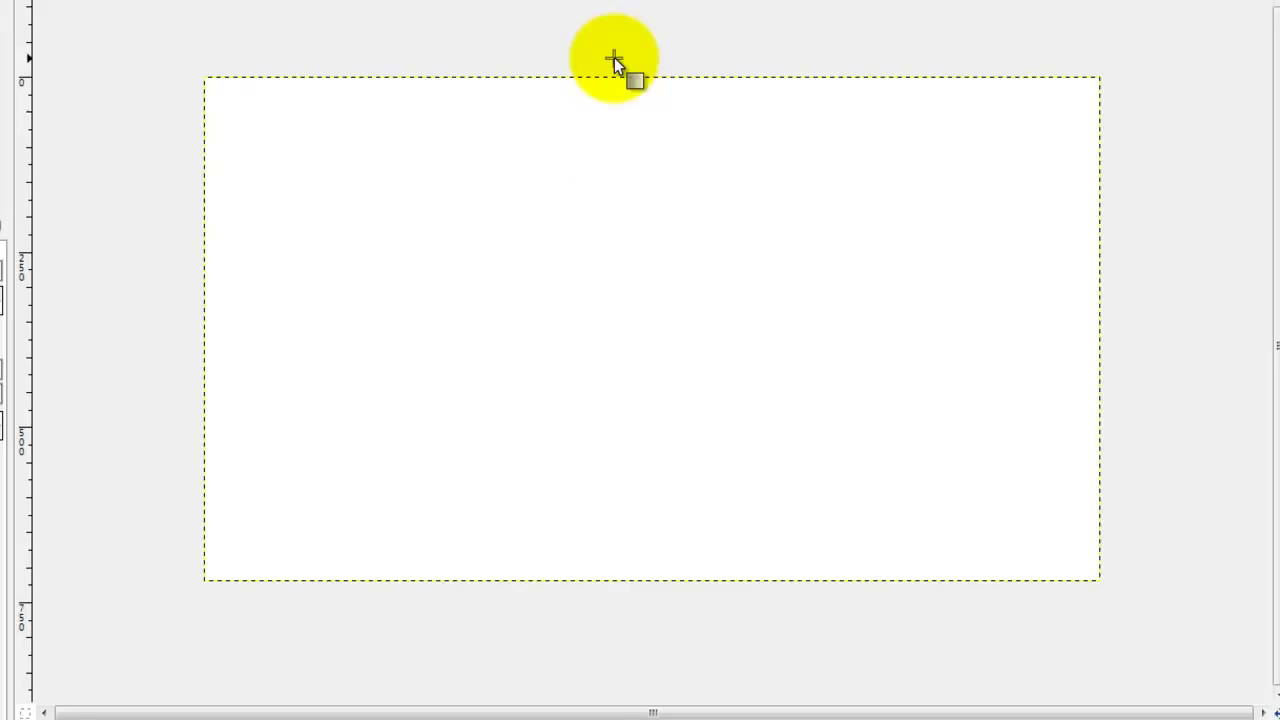
{"action": "left_click_drag", "start_coordinate": [614, 57], "coordinate": [617, 646]}
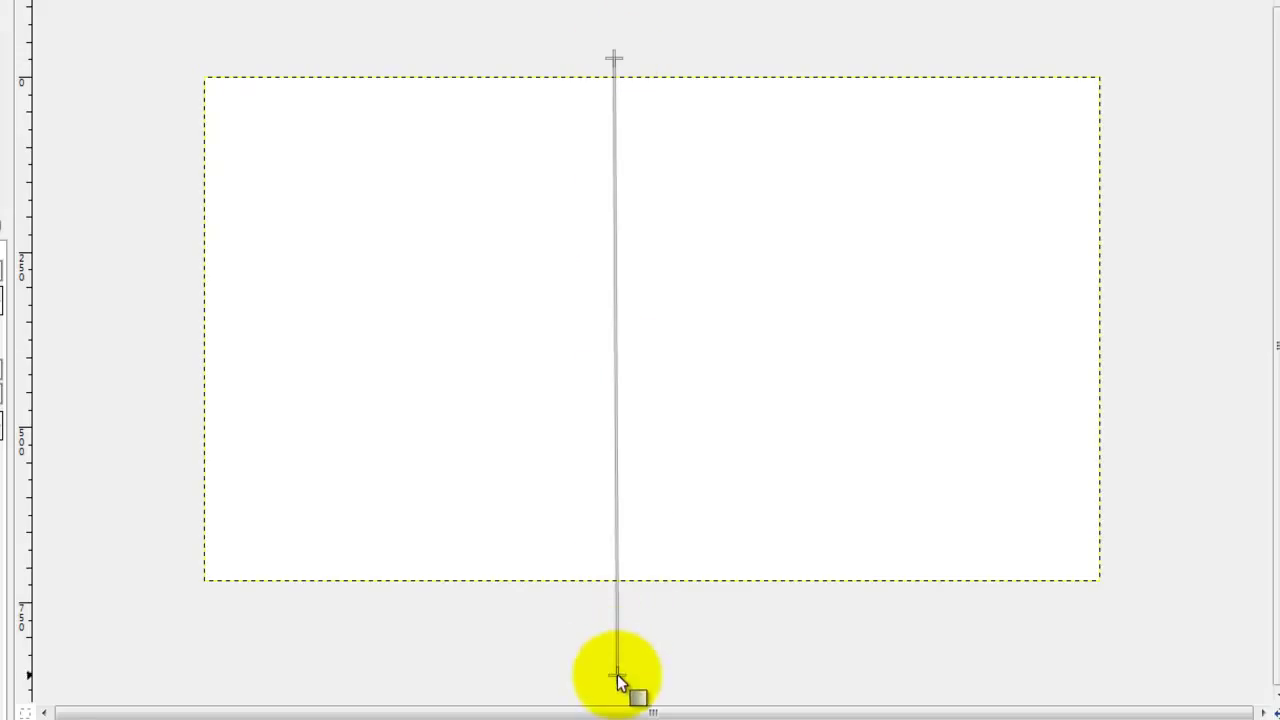
{"action": "left_click_drag", "start_coordinate": [617, 646], "coordinate": [612, 700]}
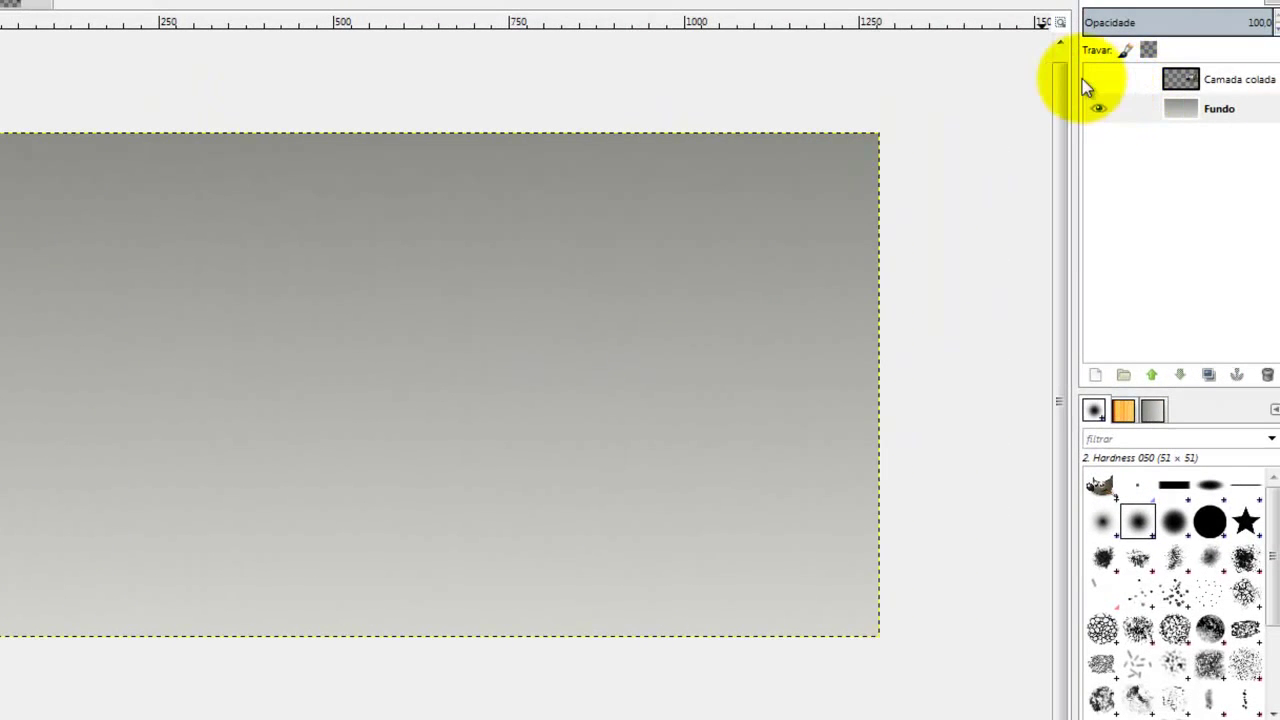
{"action": "left_click", "coordinate": [1094, 79]}
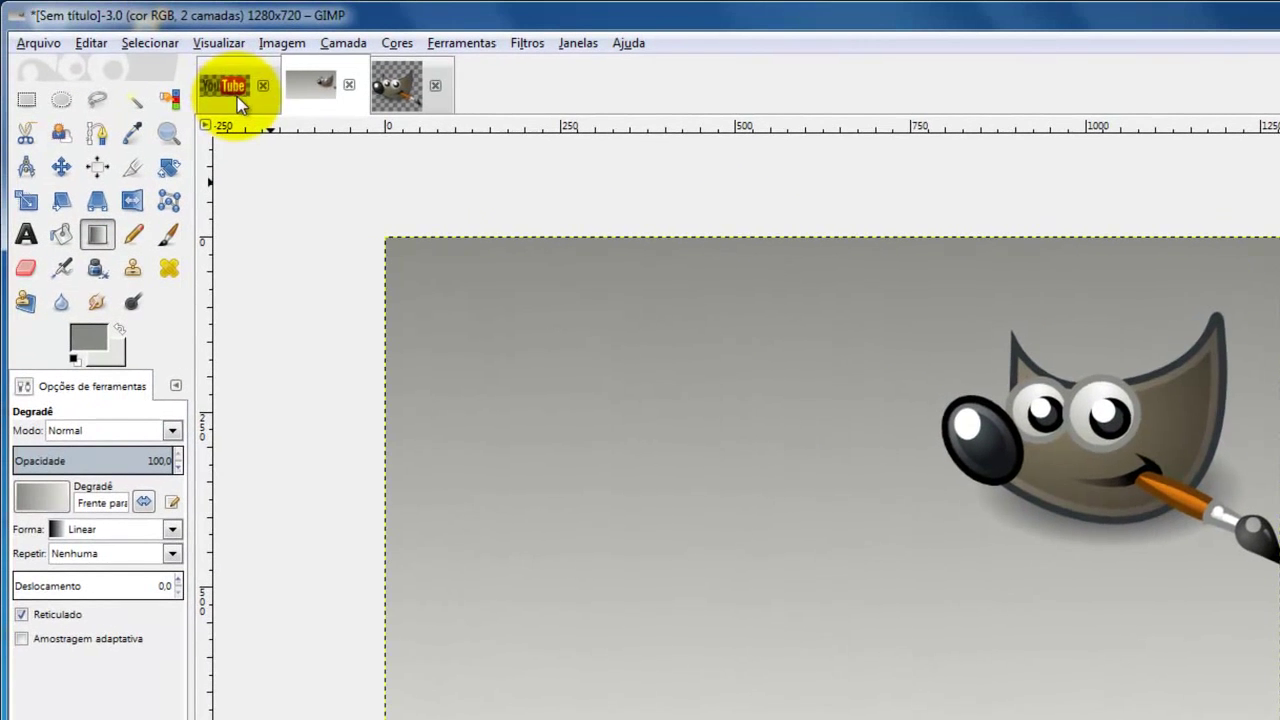
{"action": "left_click", "coordinate": [237, 96]}
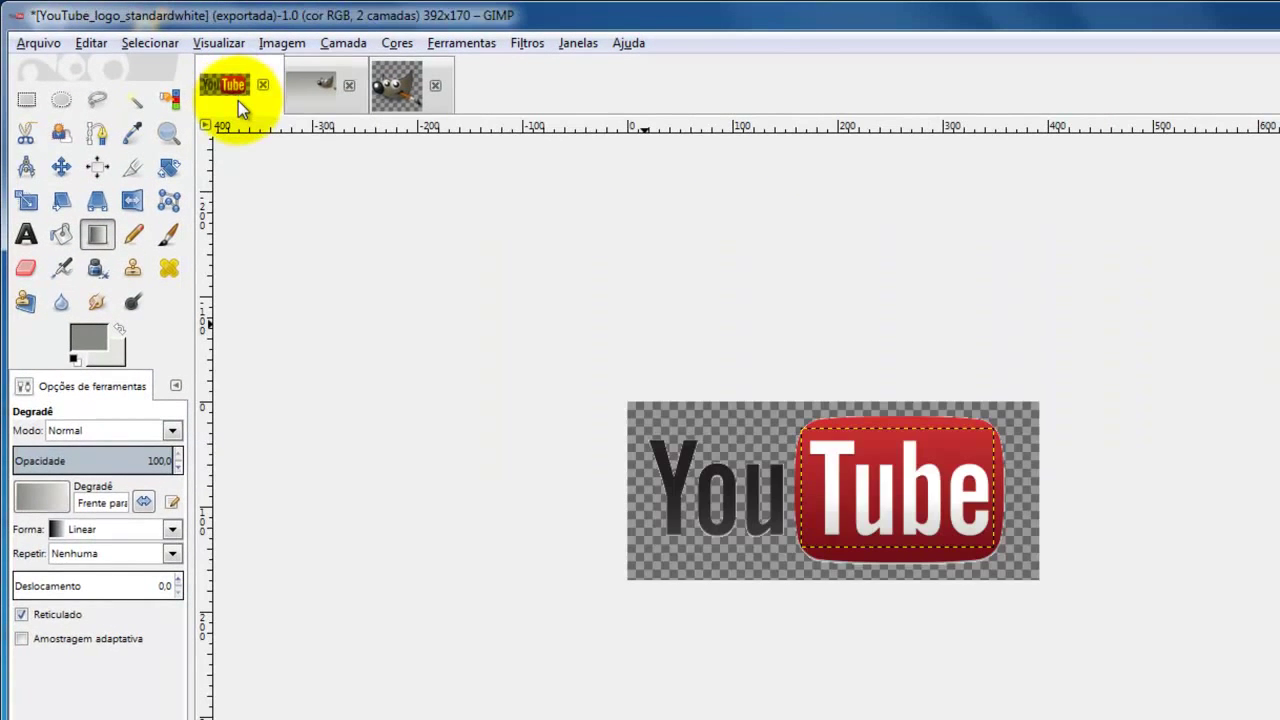
- Close the old YouTube logo image and open YouTube_logo_standardwhite.png from the Desktop
{"action": "key", "text": "ctrl+w"}
{"action": "key", "text": "r"}
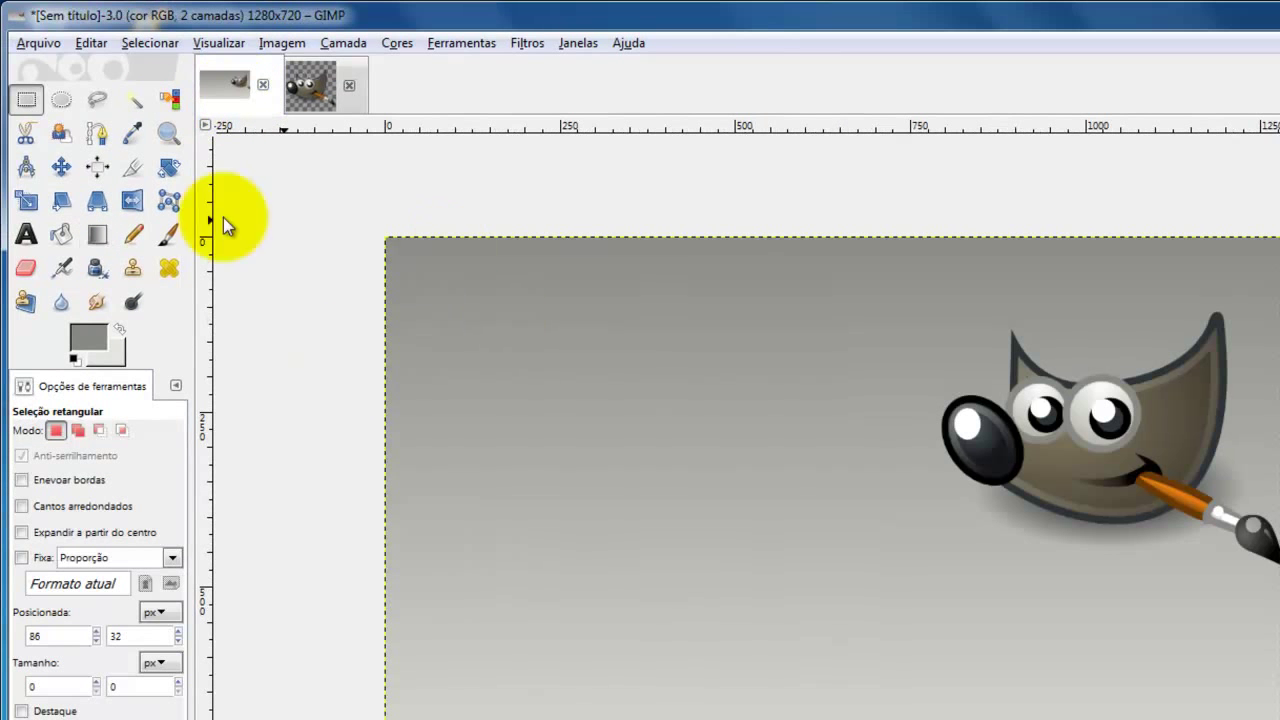
{"action": "left_click", "coordinate": [30, 45]}
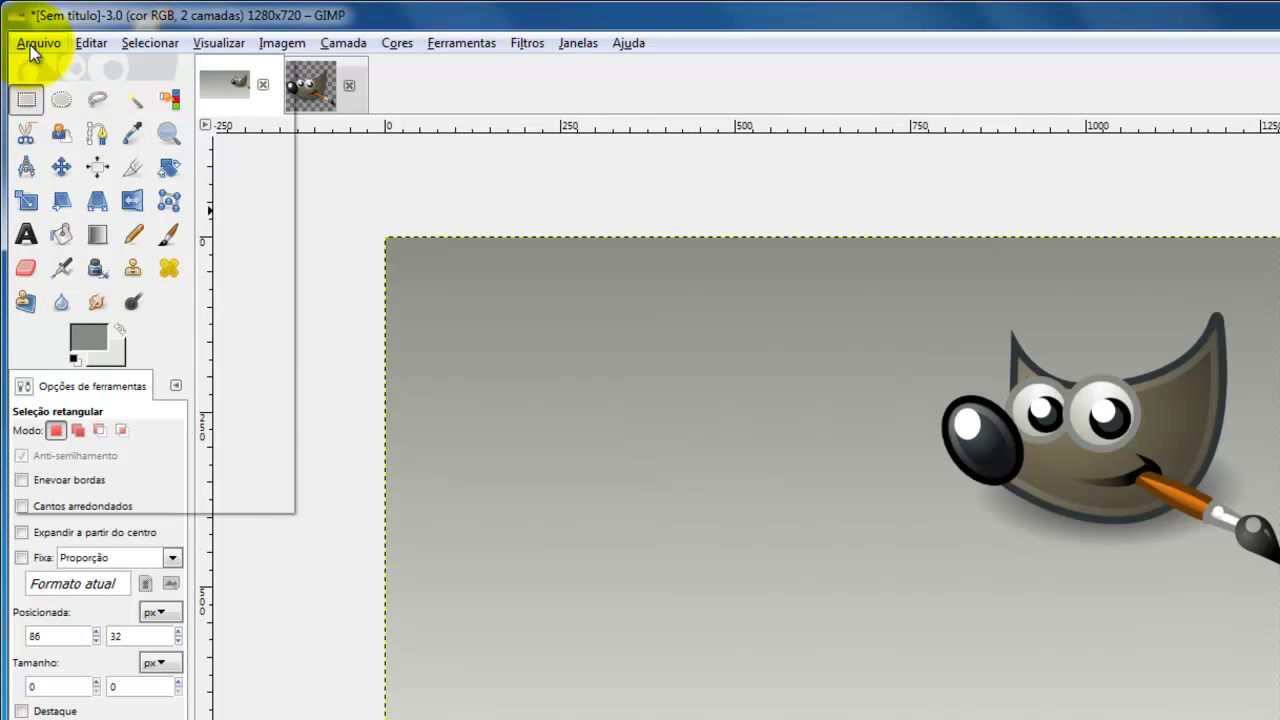
{"action": "left_click", "coordinate": [58, 108]}
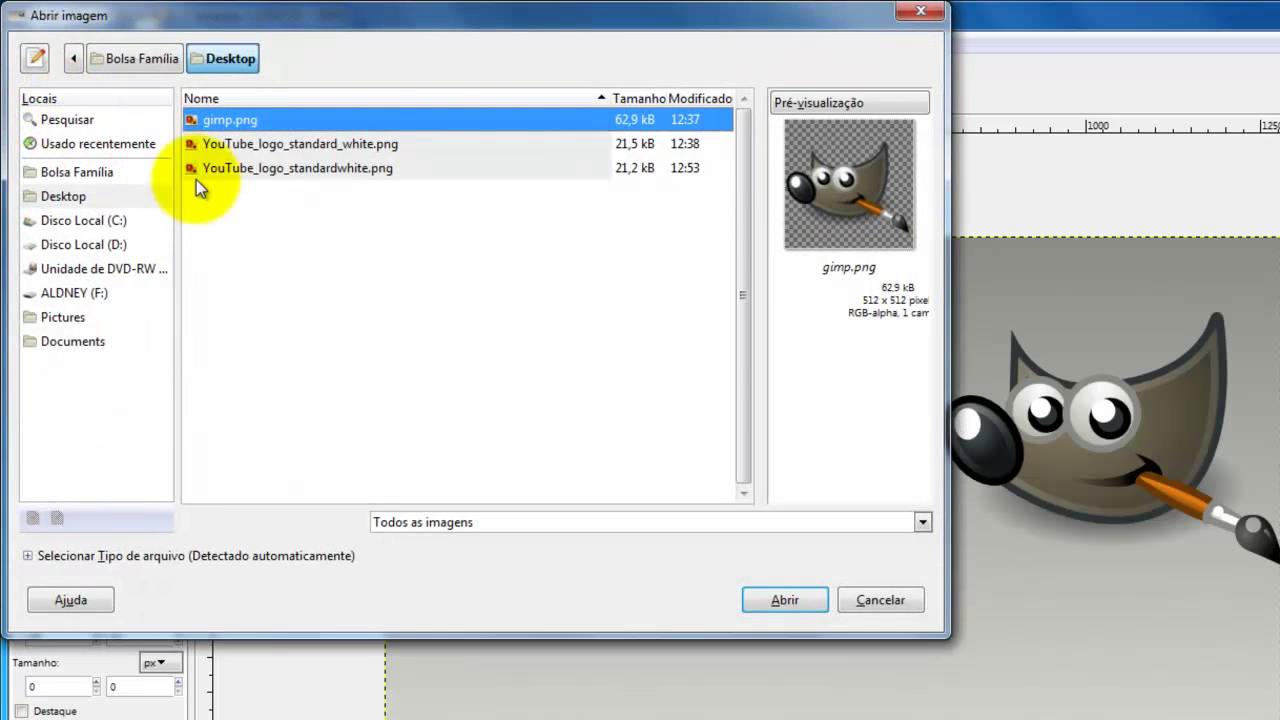
{"action": "left_click", "coordinate": [212, 170]}
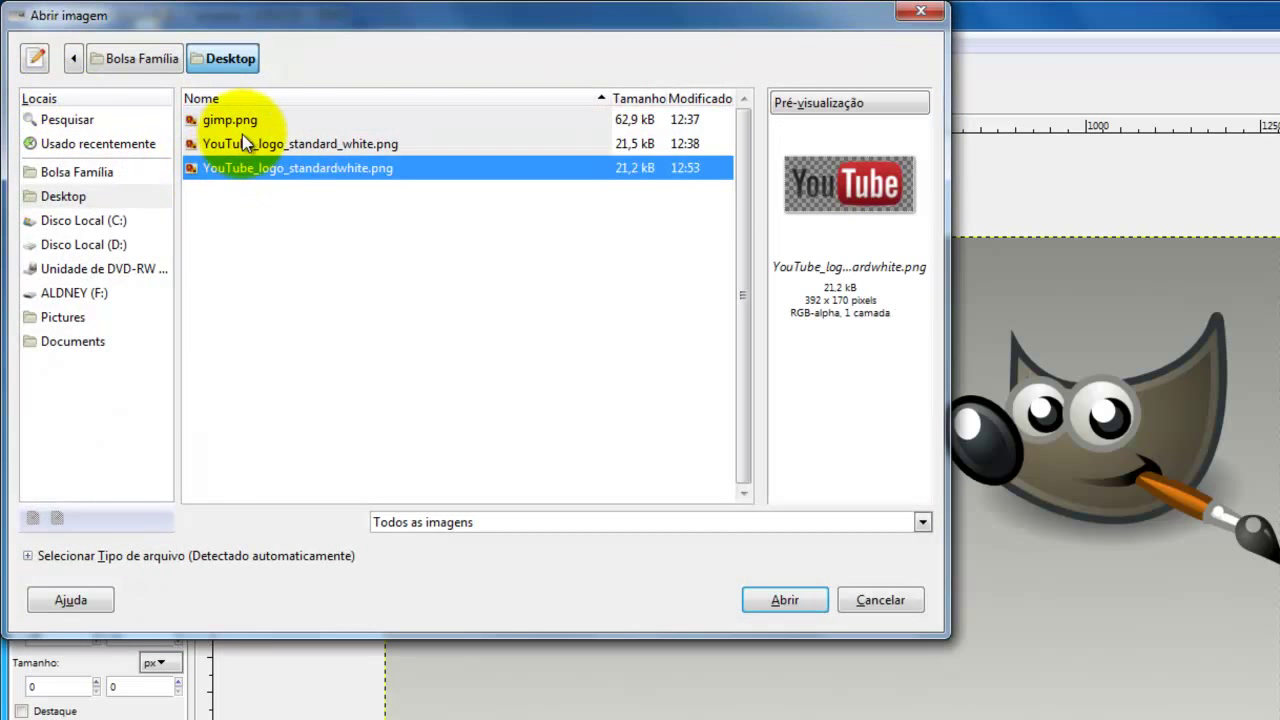
{"action": "left_click", "coordinate": [242, 143]}
{"action": "left_click", "coordinate": [242, 168]}
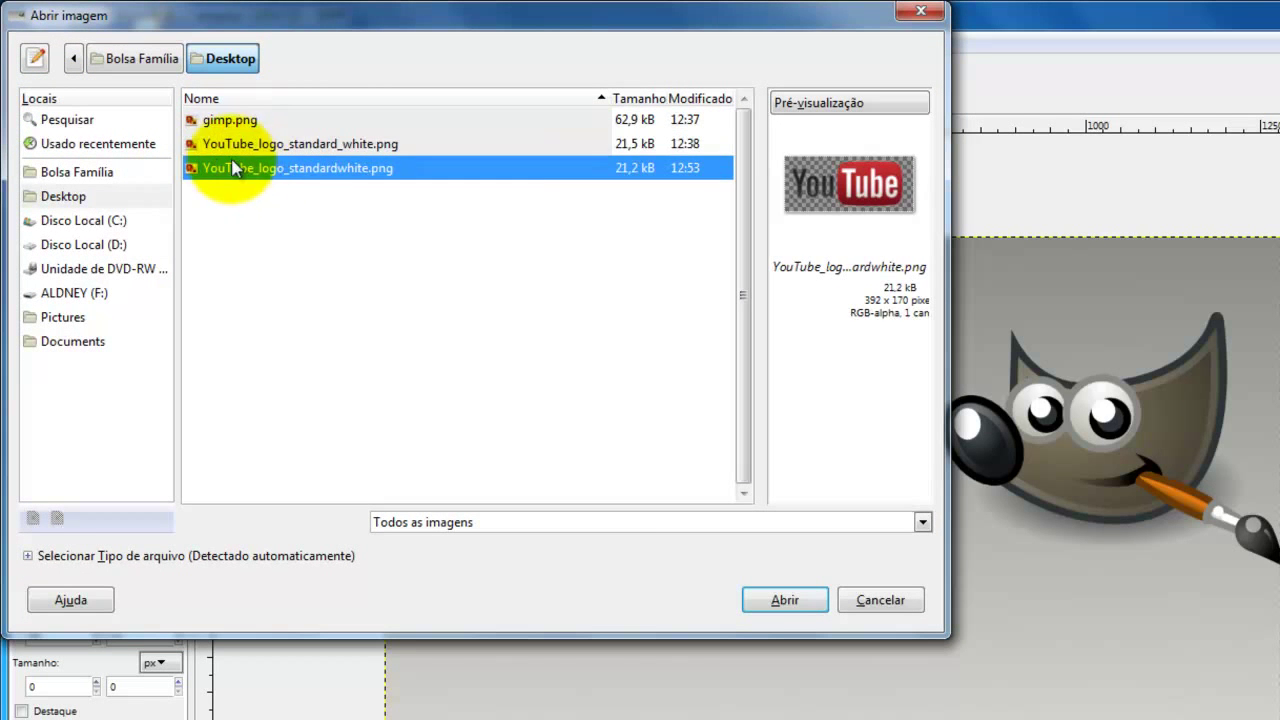
{"action": "left_click", "coordinate": [792, 602]}
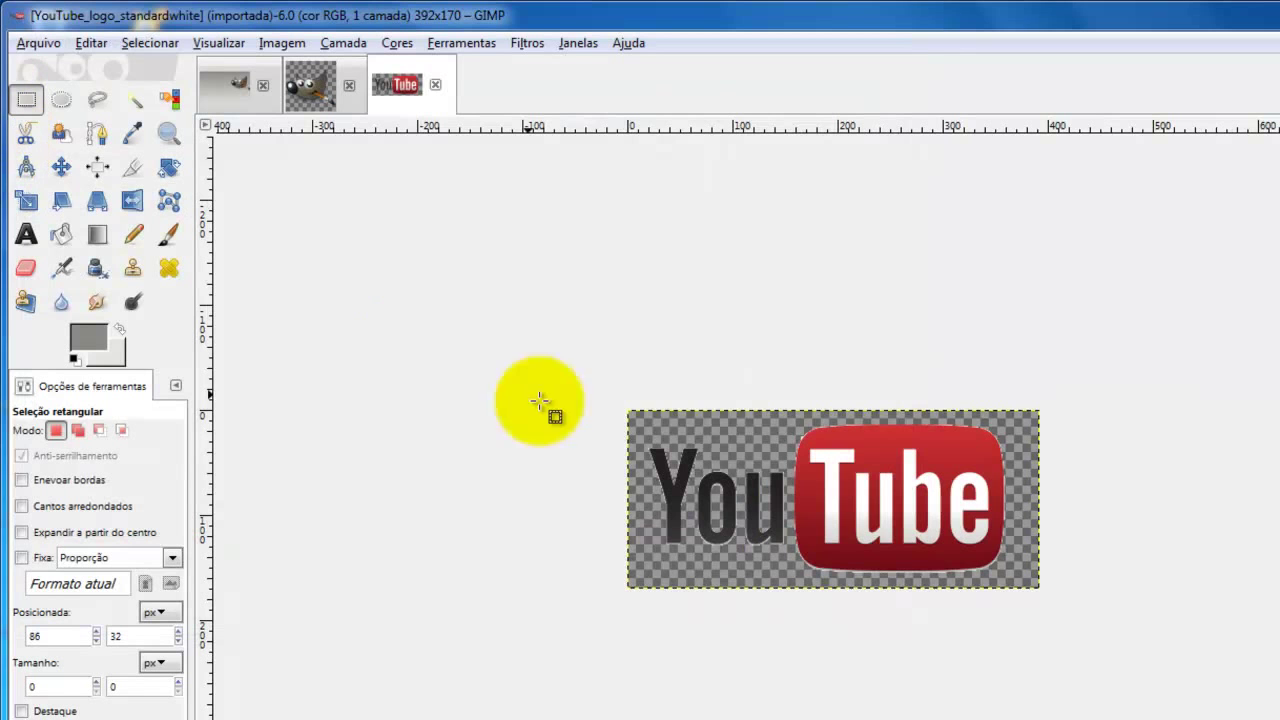
- Copy the opened logo image with Edit > Copy from the canvas menu
{"action": "left_click", "coordinate": [714, 418]}
{"action": "right_click", "coordinate": [695, 440]}
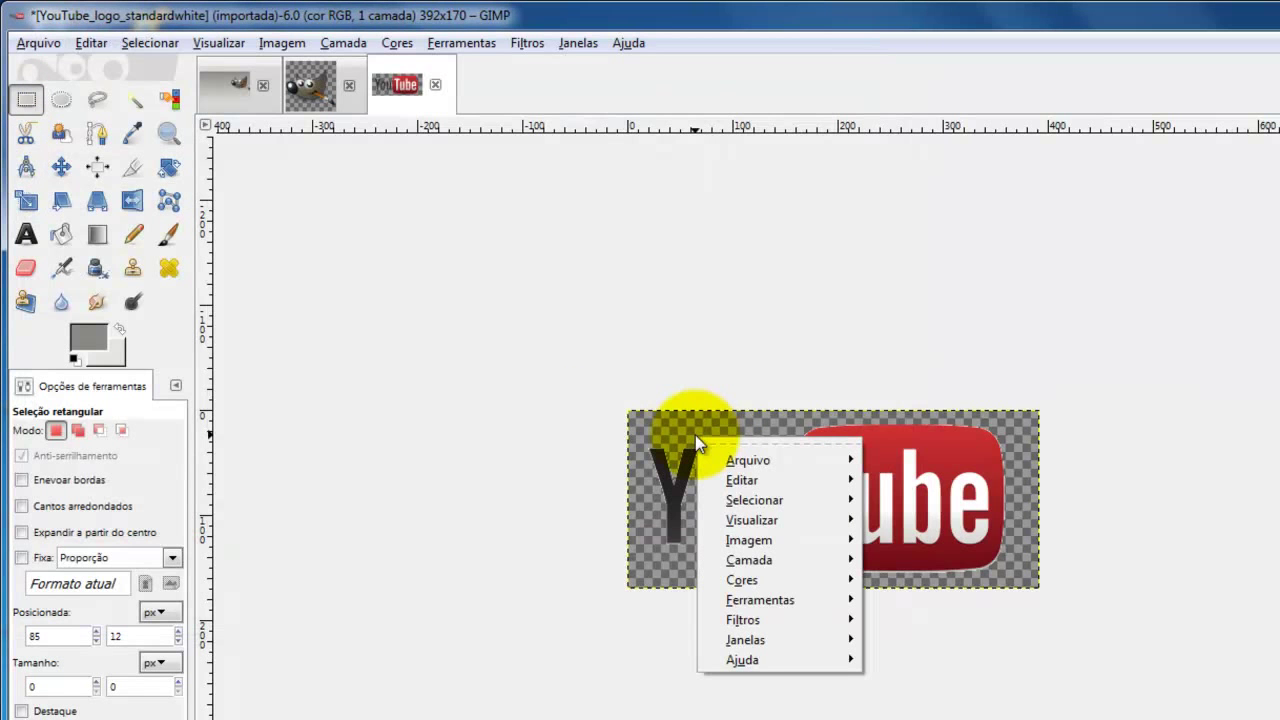
{"action": "mouse_move", "coordinate": [462, 291]}
{"action": "left_click", "coordinate": [609, 364]}
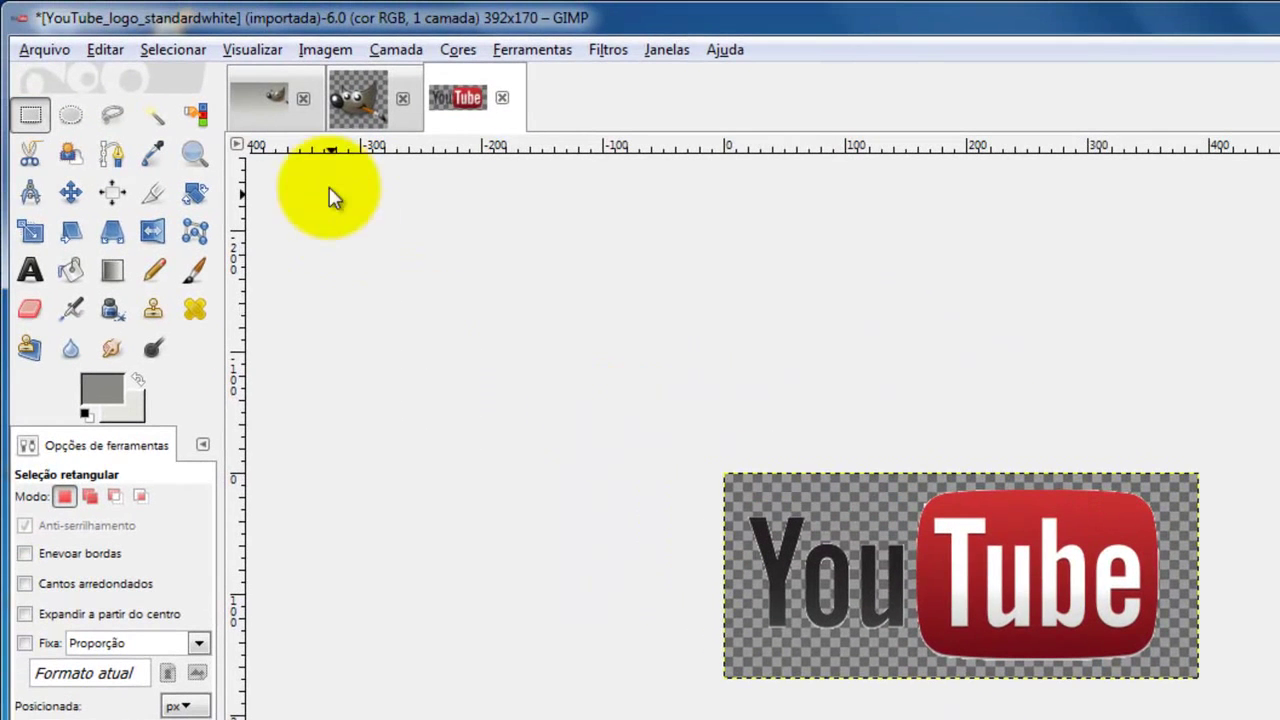
- Paste the YouTube logo into the thumbnail and turn the floating selection into a new layer
{"action": "left_click", "coordinate": [254, 97]}
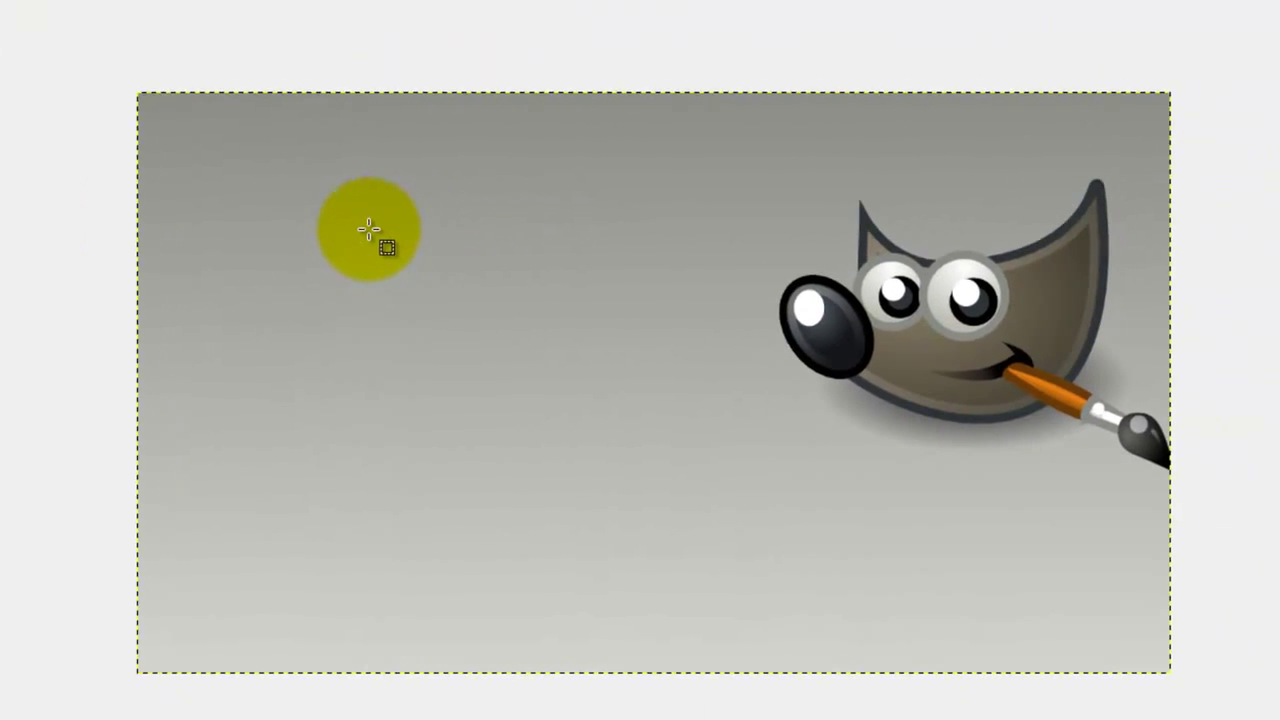
{"action": "right_click", "coordinate": [350, 228]}
{"action": "mouse_move", "coordinate": [404, 271]}
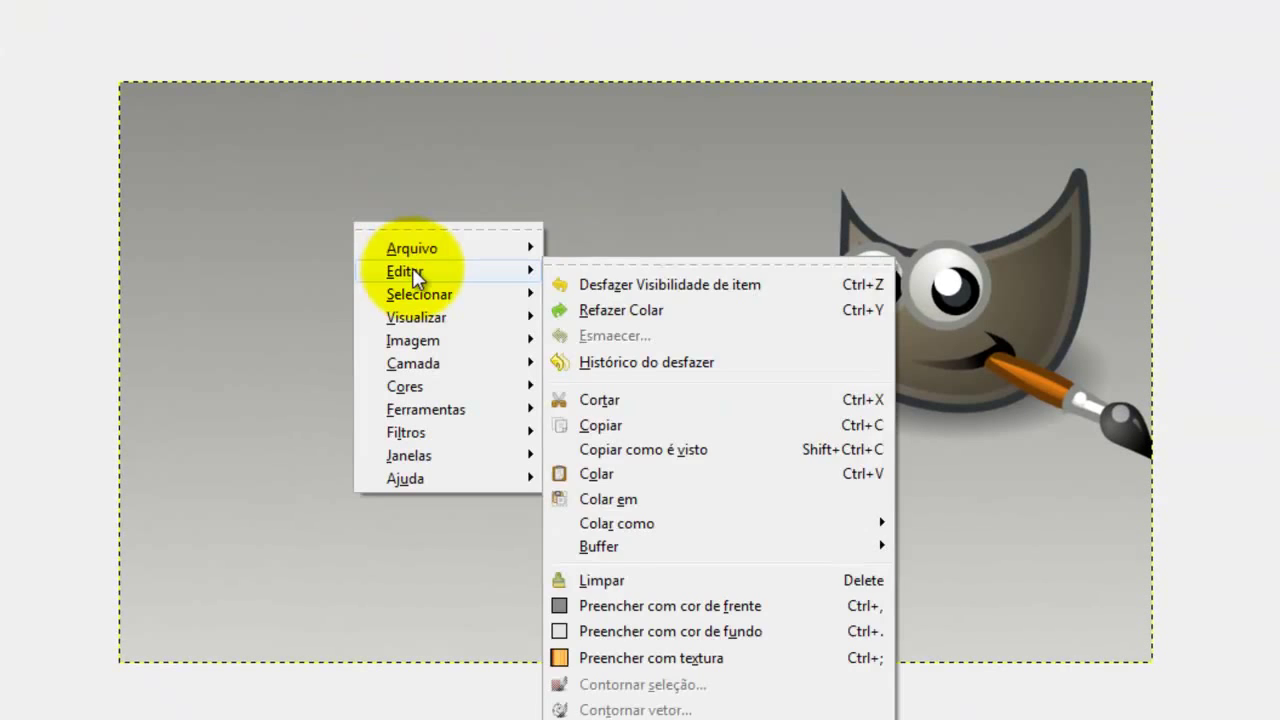
{"action": "left_click", "coordinate": [604, 470]}
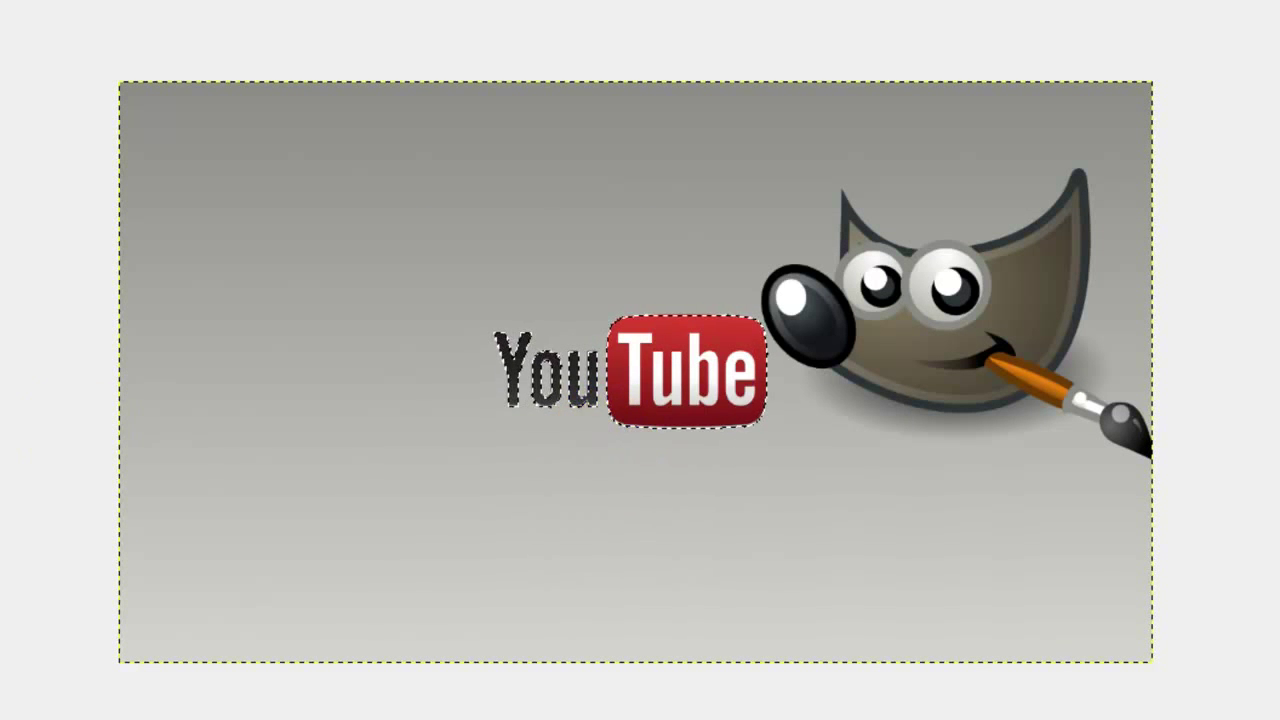
{"action": "left_click", "coordinate": [1090, 429]}
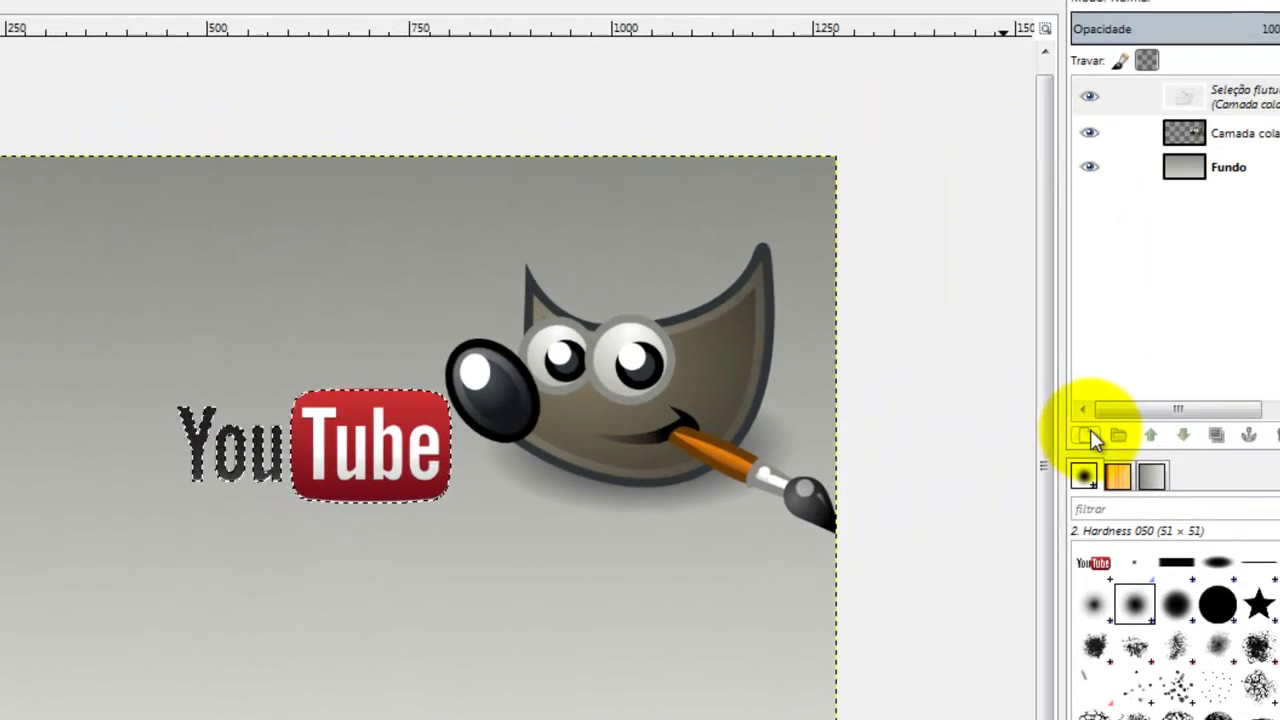
{"action": "left_click", "coordinate": [1170, 100]}
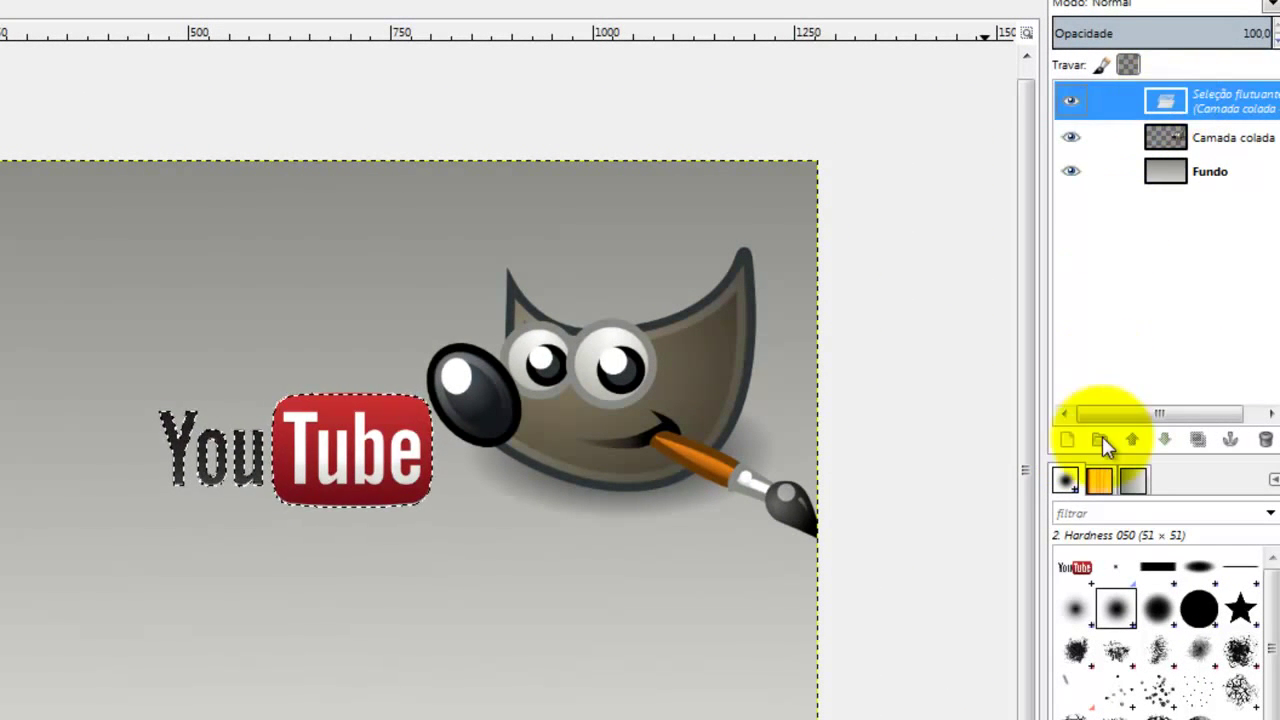
{"action": "left_click", "coordinate": [1064, 440]}
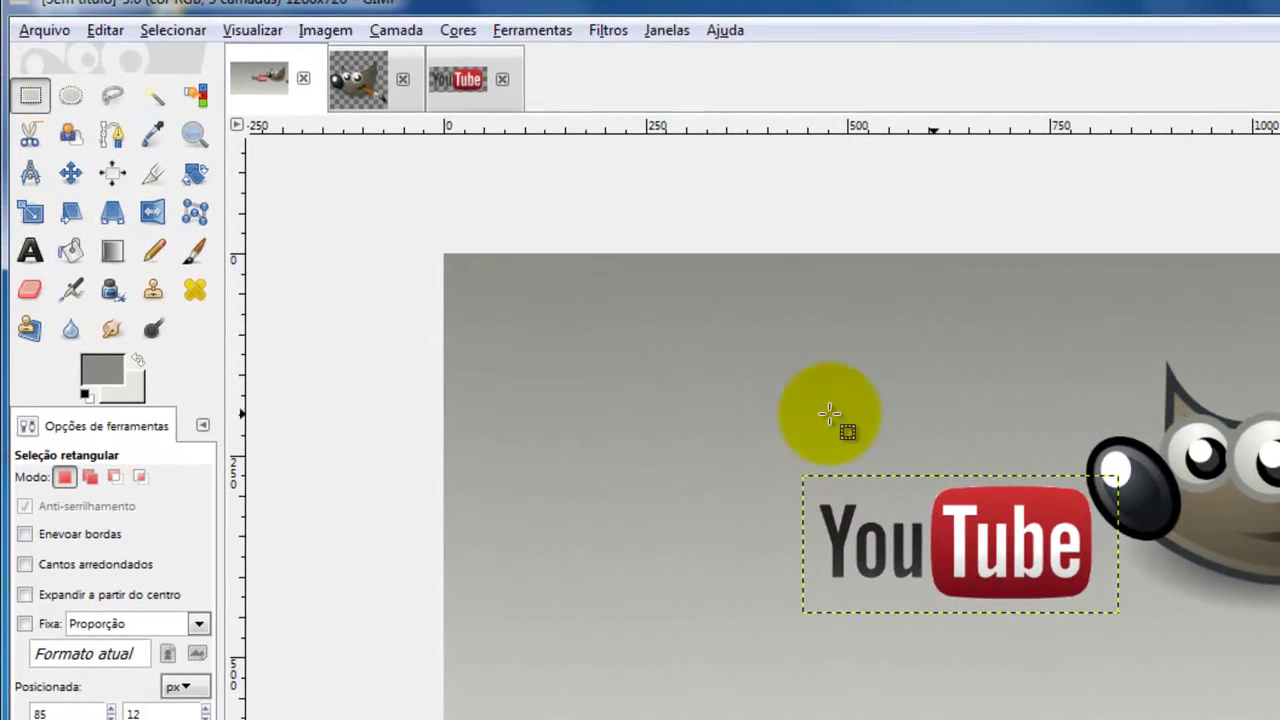
- Move the logo layer below Wilber on the right and clear the selection
{"action": "left_click", "coordinate": [70, 174]}
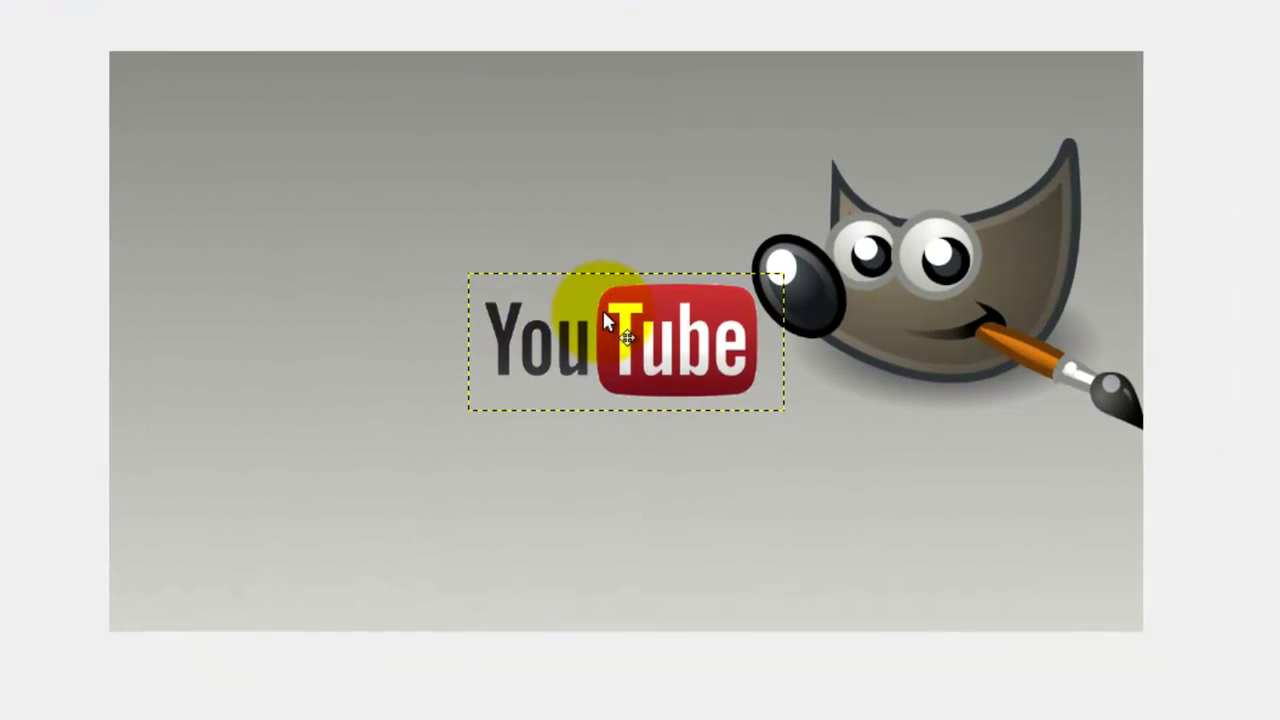
{"action": "mouse_move", "coordinate": [600, 312]}
{"action": "left_mouse_down"}
{"action": "mouse_move", "coordinate": [818, 470]}
{"action": "mouse_move", "coordinate": [869, 463]}
{"action": "left_mouse_up"}
{"action": "key", "text": "ctrl+shift+a"}
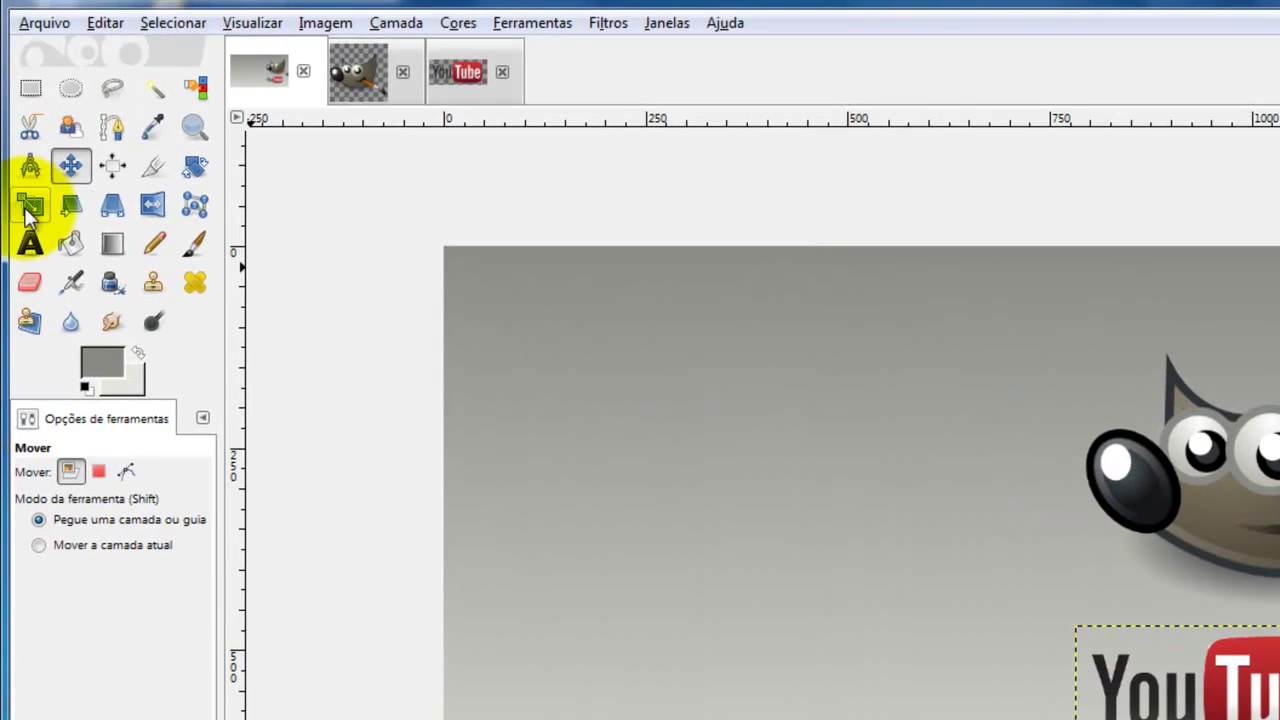
- Scale the logo layer with linked proportions from 392×170 up to 461×200 px
{"action": "left_click", "coordinate": [29, 207]}
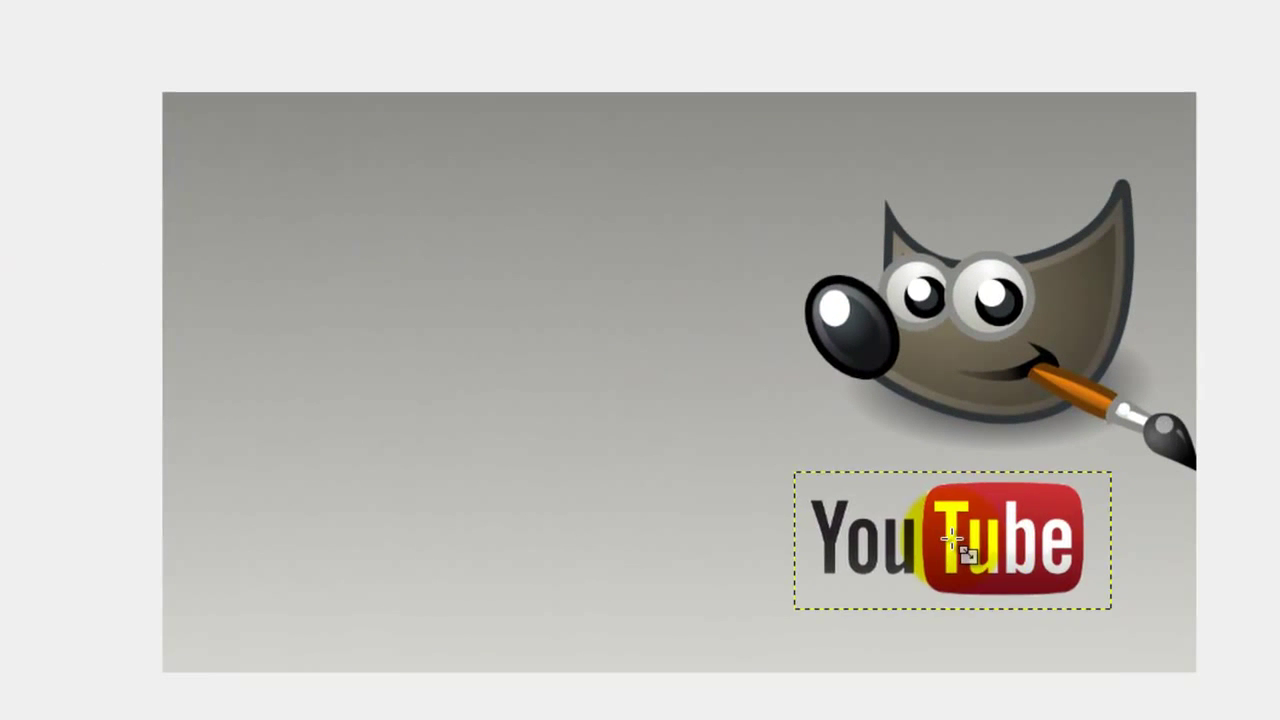
{"action": "left_click", "coordinate": [955, 545]}
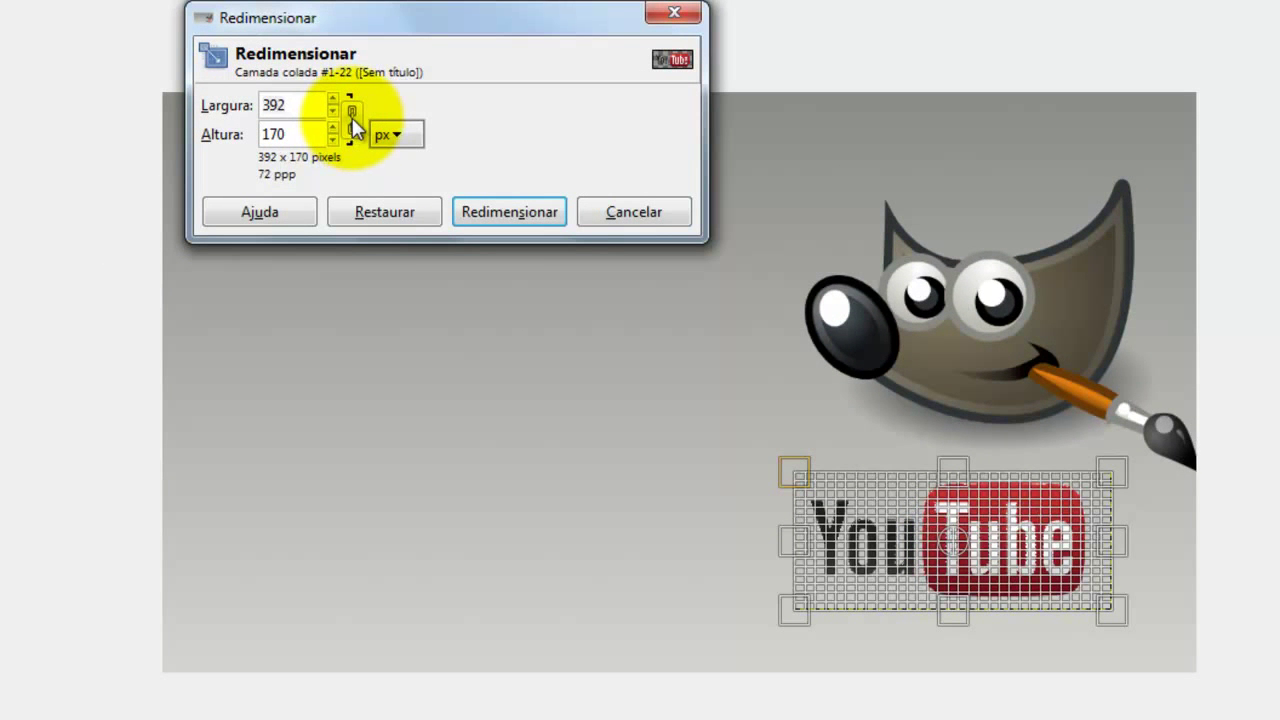
{"action": "left_click", "coordinate": [352, 120]}
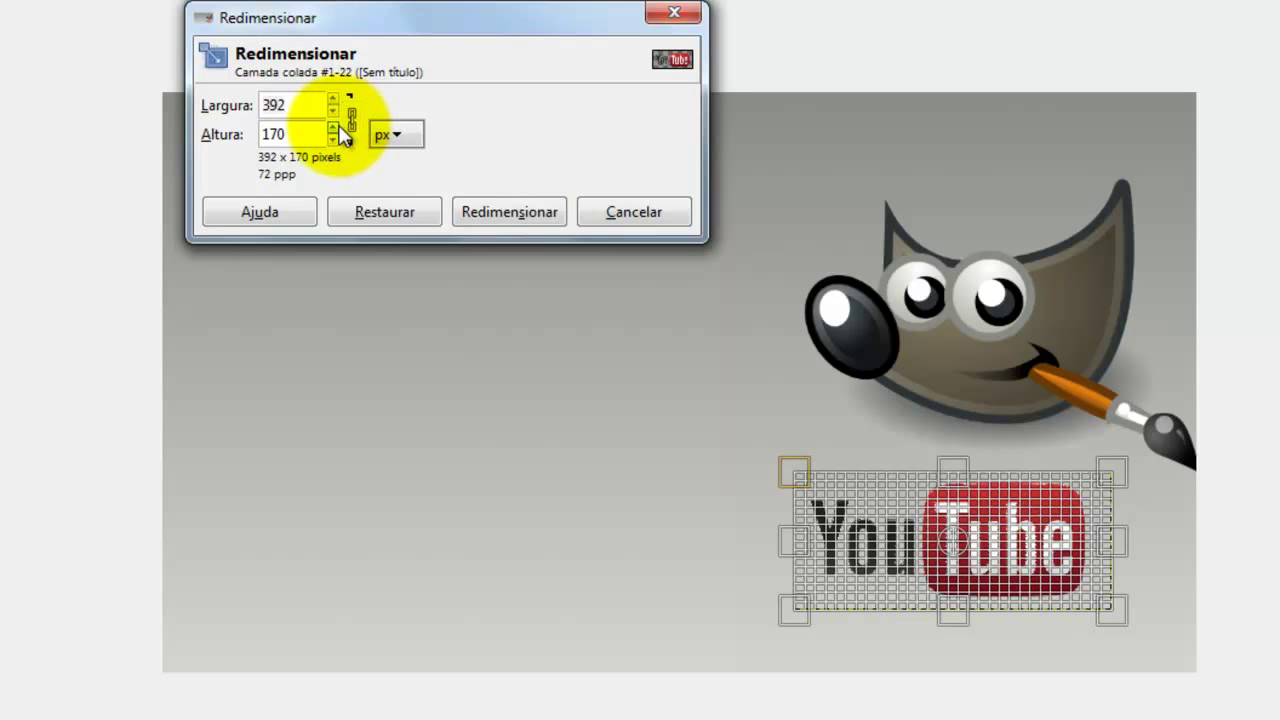
{"action": "left_click_drag", "start_coordinate": [795, 476], "coordinate": [718, 458]}
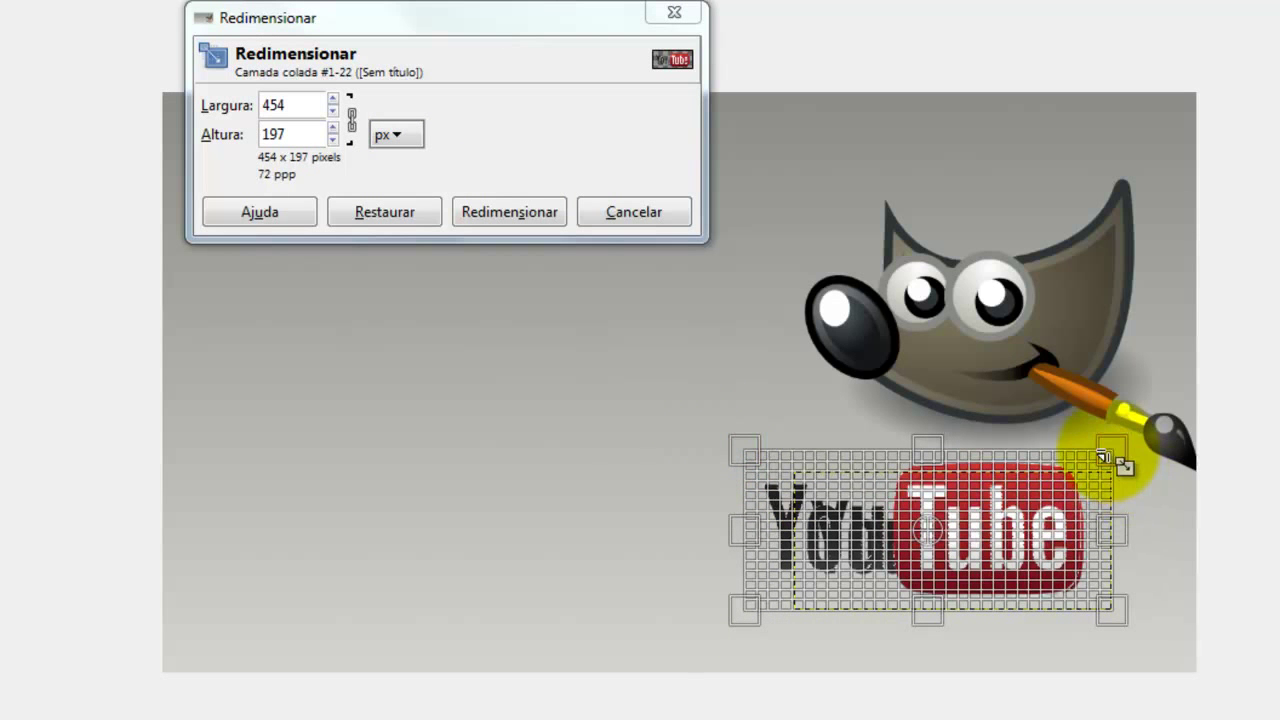
{"action": "left_click_drag", "start_coordinate": [1110, 452], "coordinate": [1151, 449]}
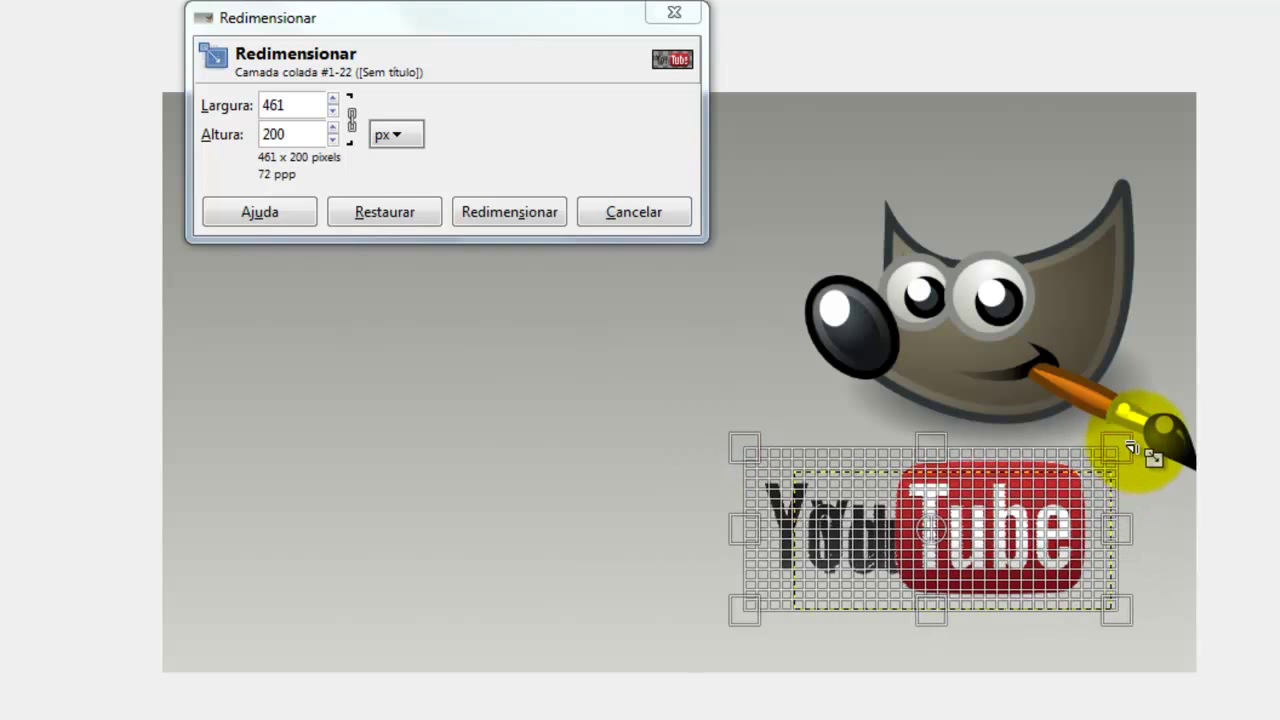
{"action": "left_click", "coordinate": [534, 214]}
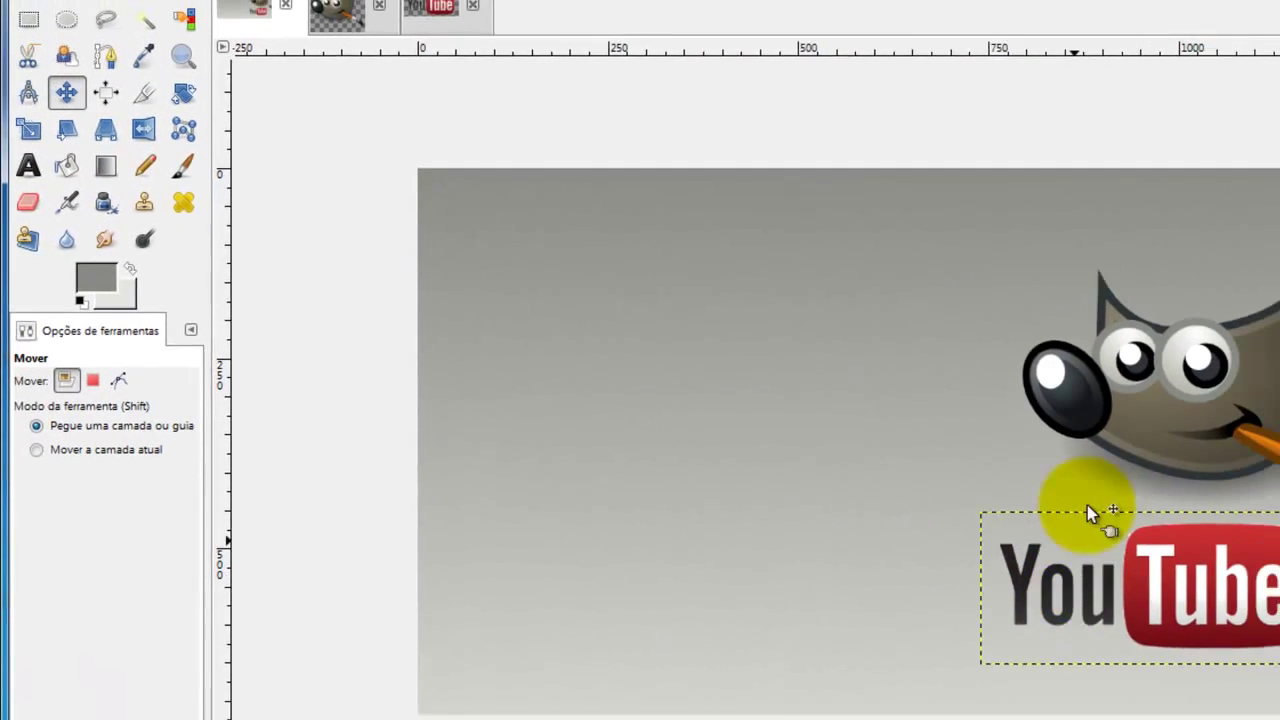
- Drag Wilber up and right above the logo, undoing an accidental background shift
{"action": "left_click_drag", "start_coordinate": [1011, 385], "coordinate": [976, 405]}
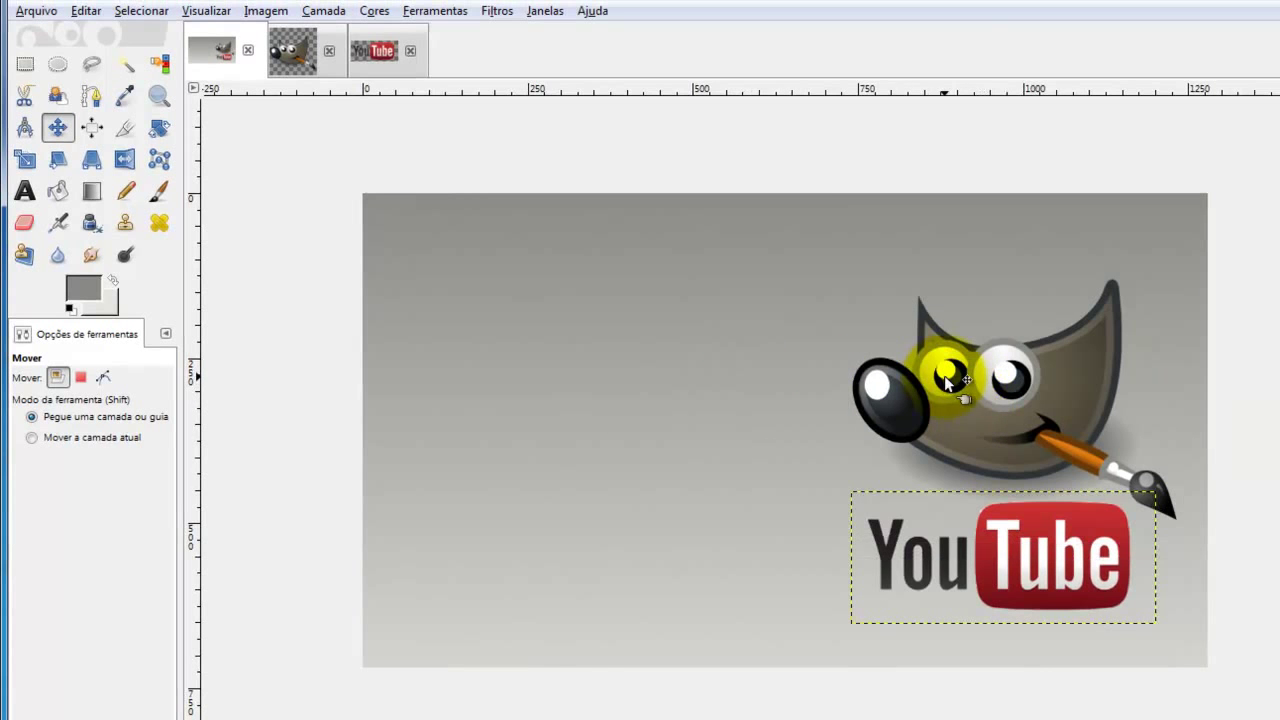
{"action": "left_click_drag", "start_coordinate": [946, 378], "coordinate": [962, 331]}
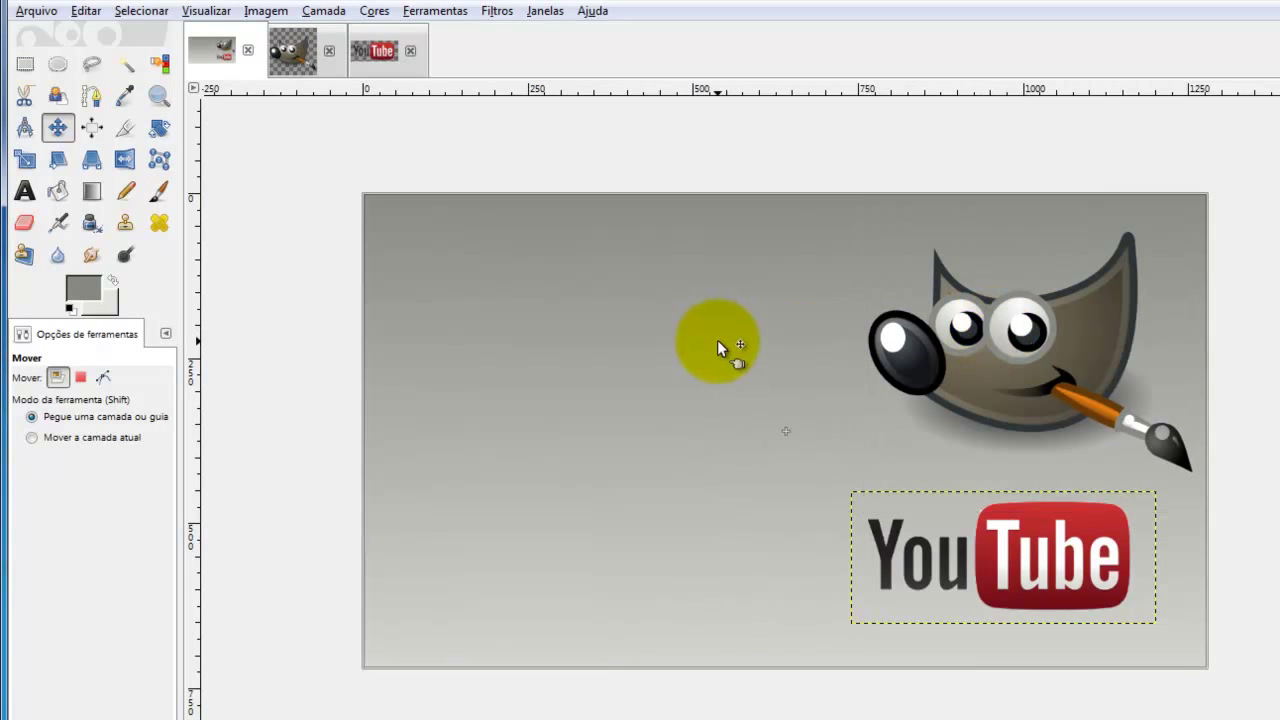
{"action": "left_click_drag", "start_coordinate": [967, 542], "coordinate": [984, 541]}
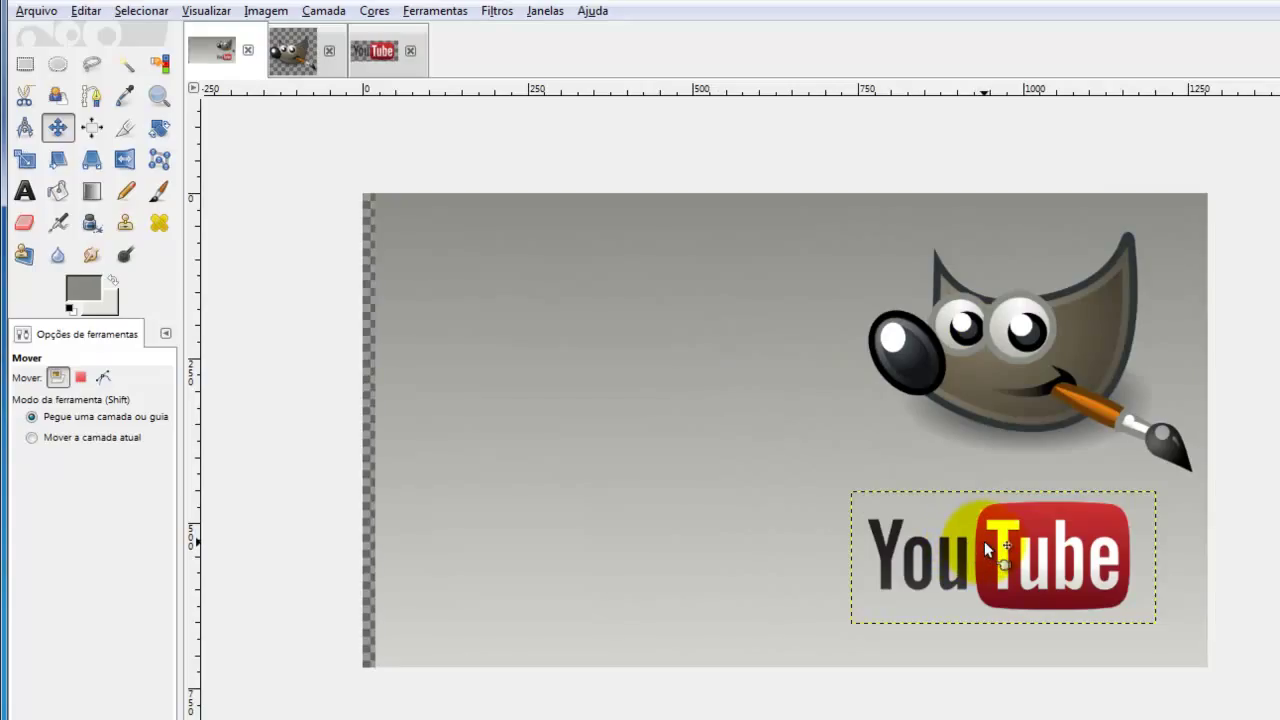
{"action": "key", "text": "ctrl+z"}
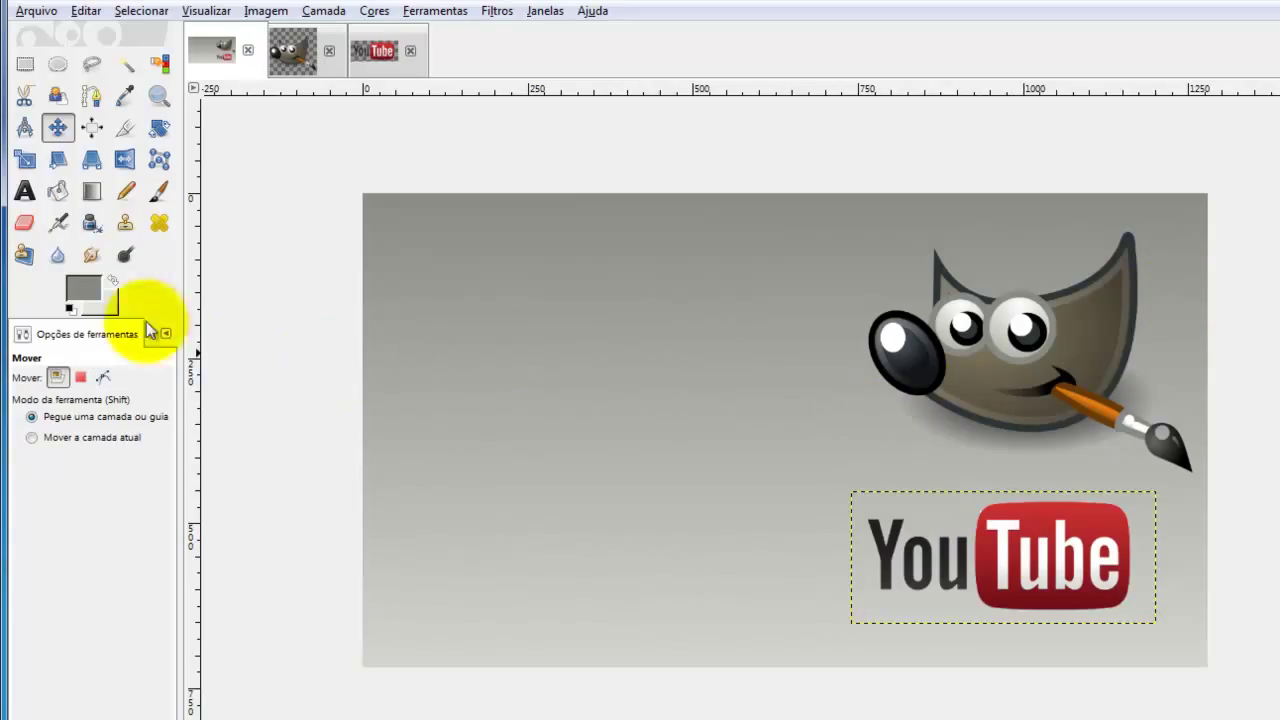
- Create a 'Tutorial Gimp' text box set in Sans Bold at size 90
{"action": "left_click", "coordinate": [24, 195]}
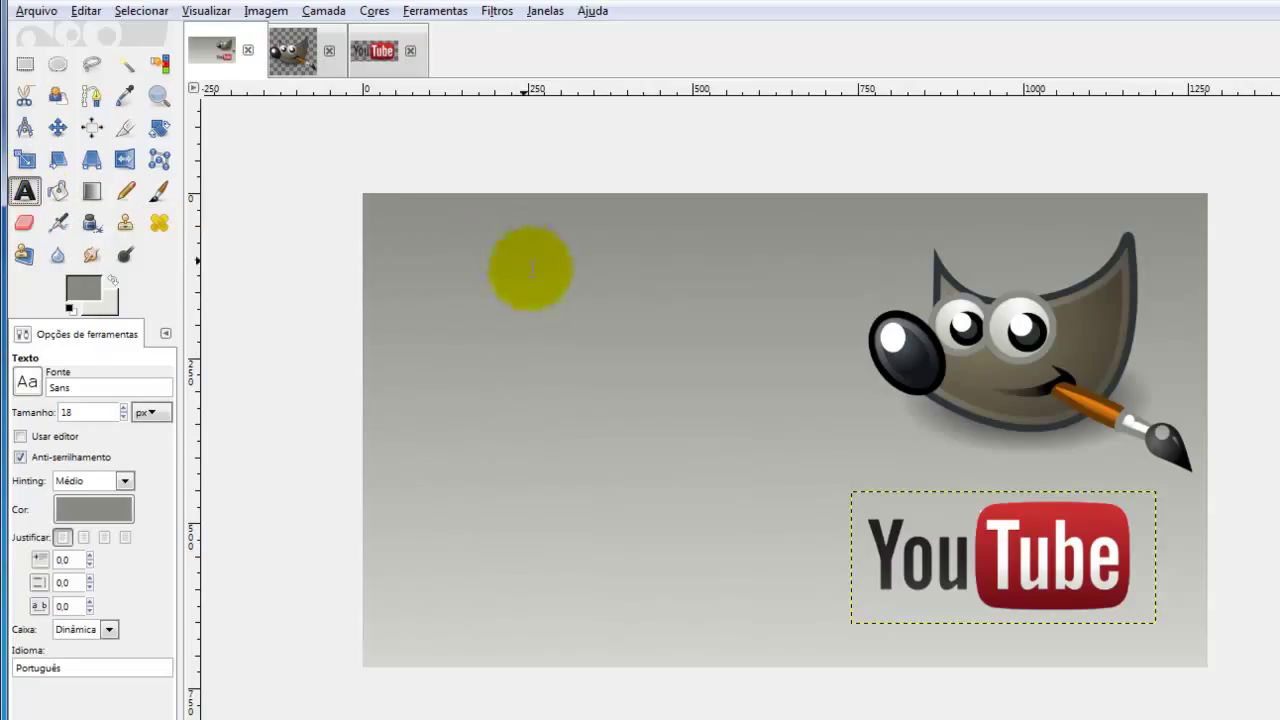
{"action": "left_click", "coordinate": [492, 318]}
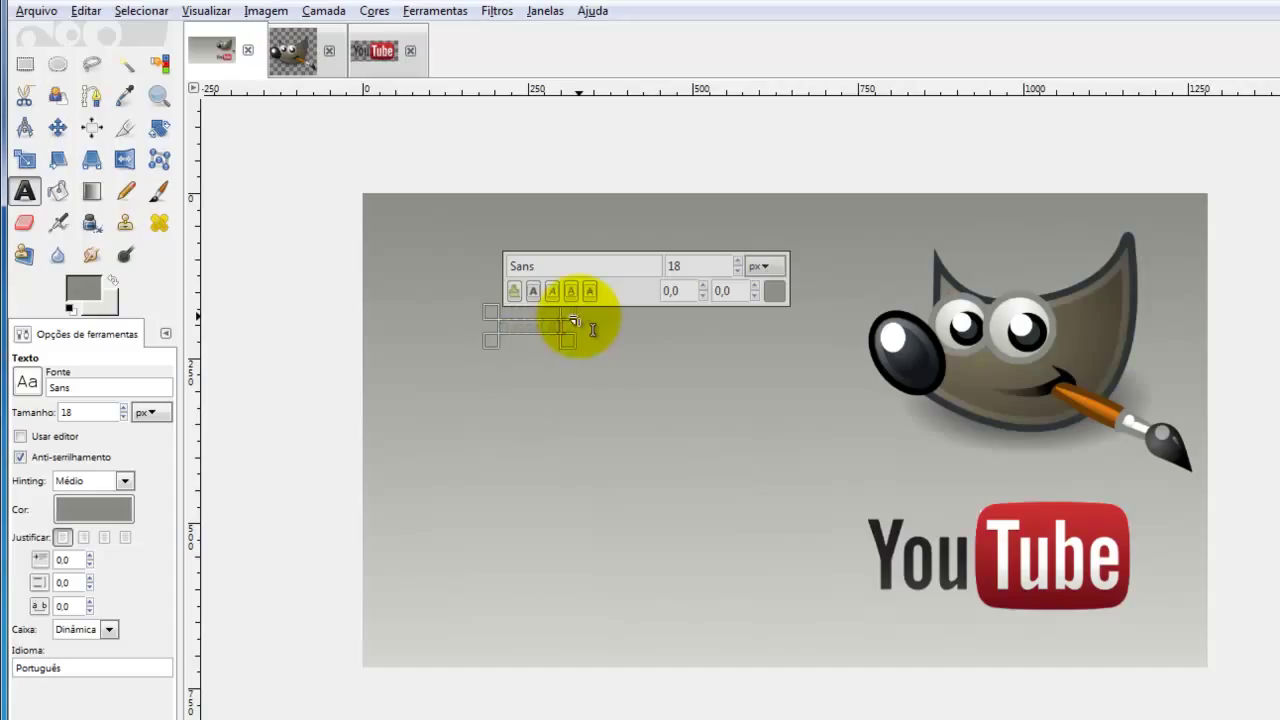
{"action": "left_click", "coordinate": [554, 328]}
{"action": "type", "text": "s"}
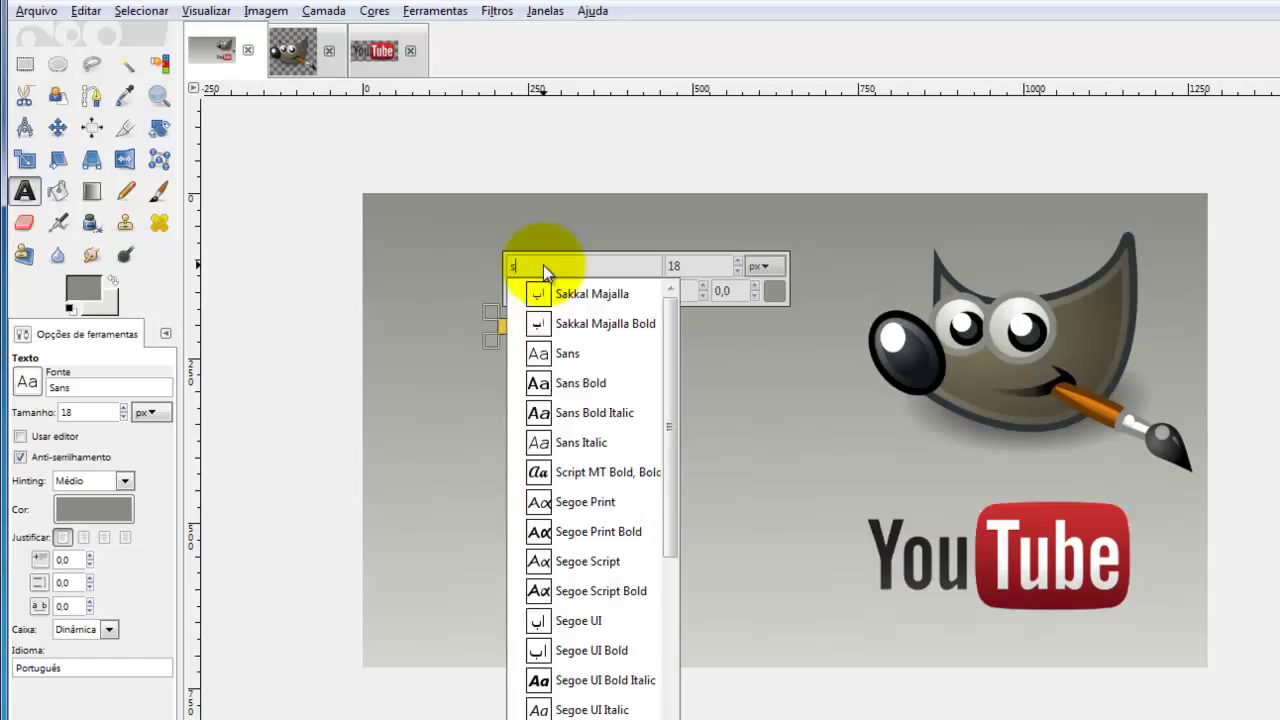
{"action": "left_click", "coordinate": [575, 369]}
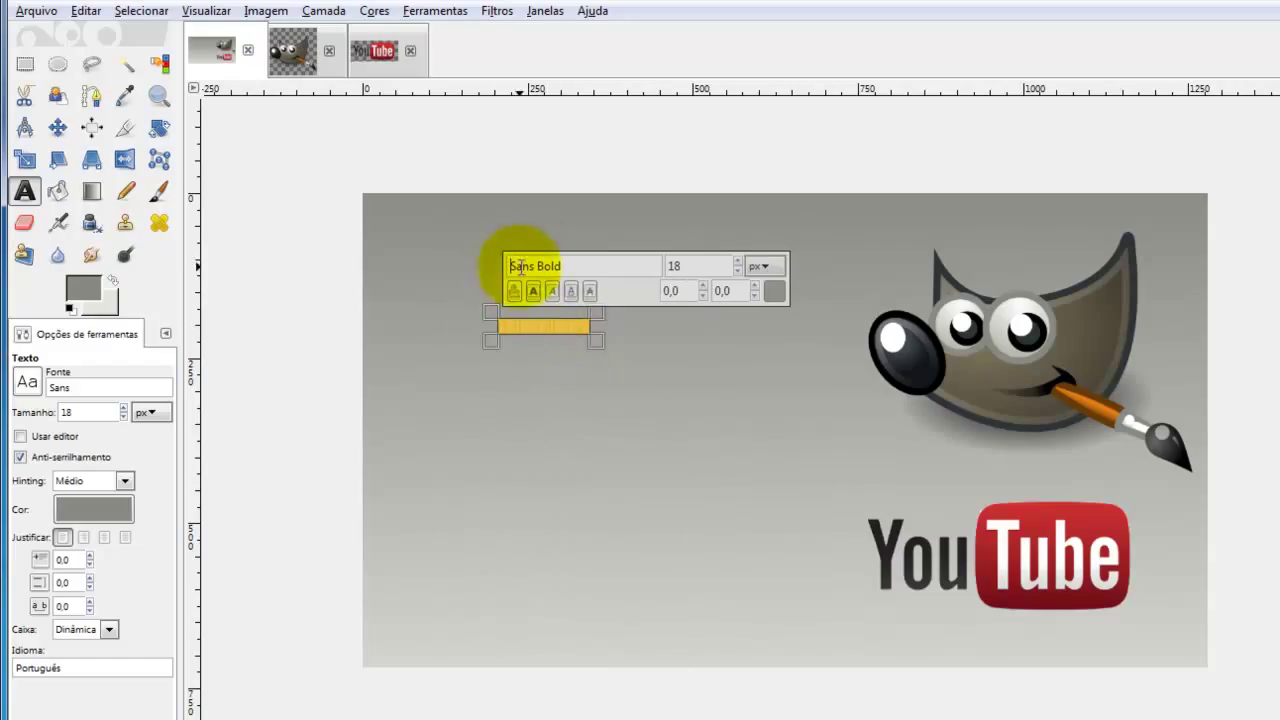
{"action": "left_click", "coordinate": [712, 268]}
{"action": "left_click_drag", "start_coordinate": [705, 266], "coordinate": [663, 267]}
{"action": "type", "text": "90"}
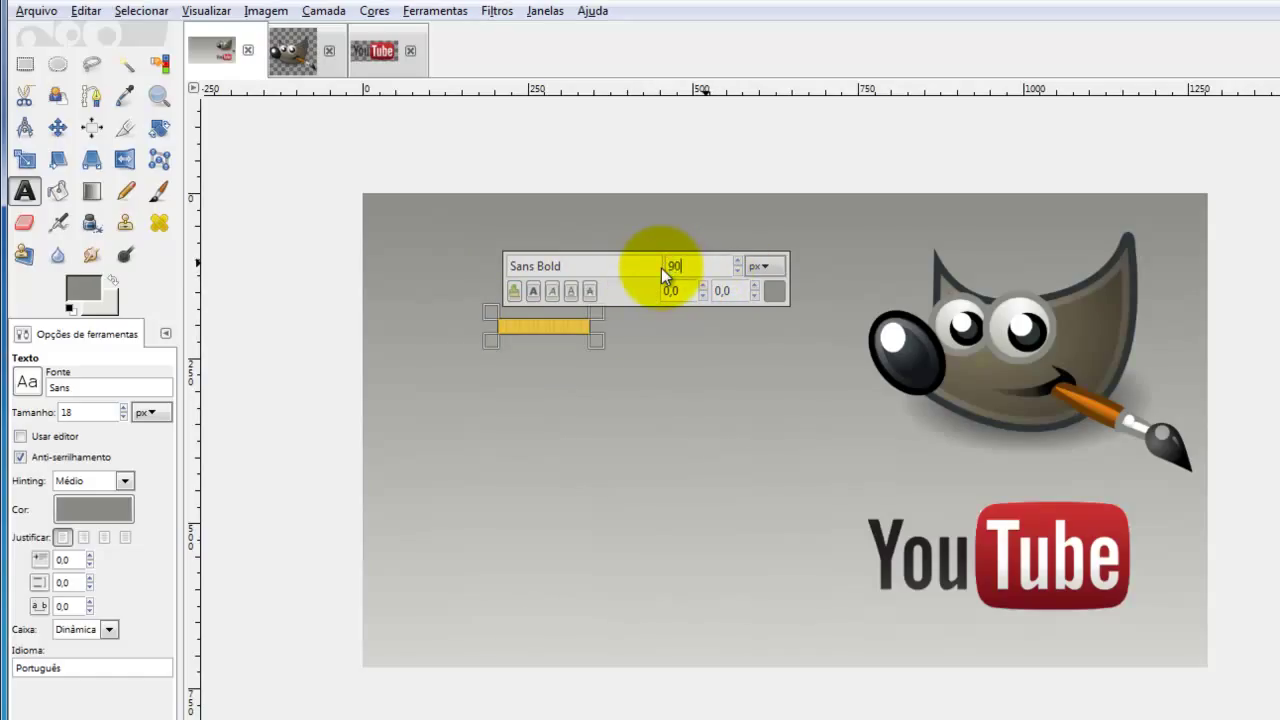
{"action": "key", "text": "Return"}
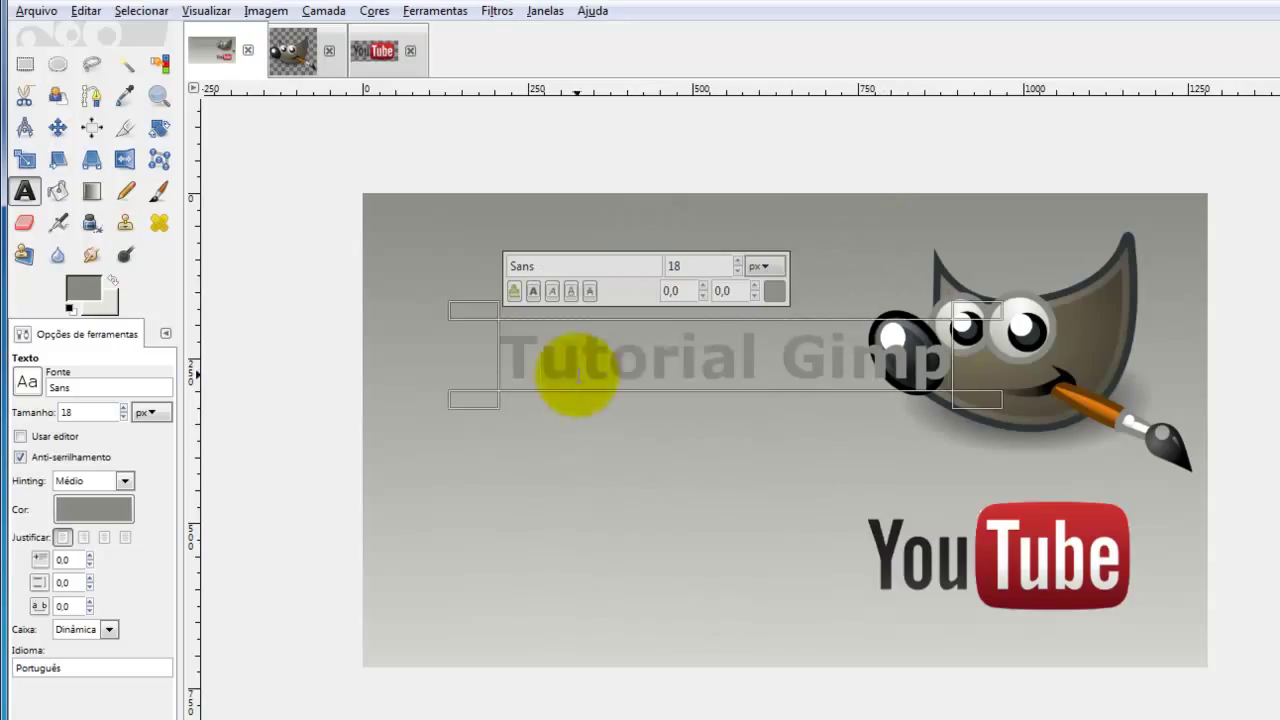
{"action": "triple_click", "coordinate": [690, 363]}
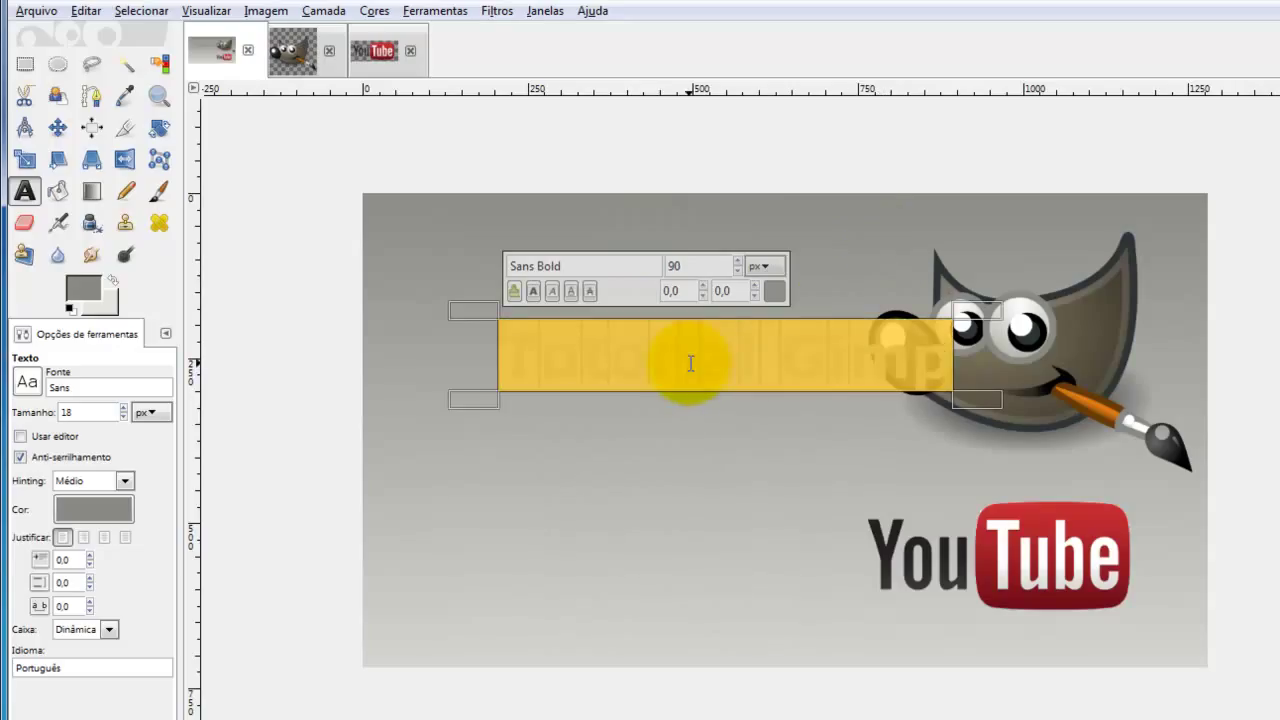
{"action": "triple_click", "coordinate": [745, 355]}
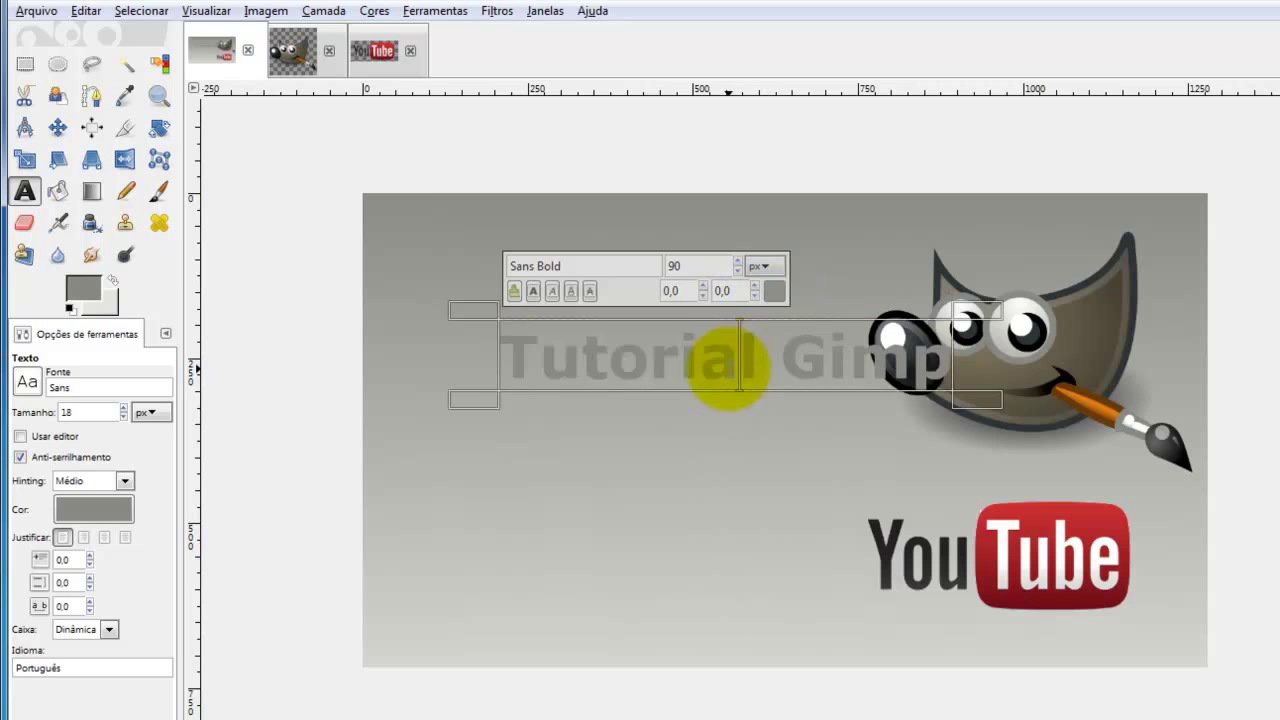
- Color the title near-black (060a00) and drag it to the top-left of the canvas
{"action": "left_click", "coordinate": [772, 291]}
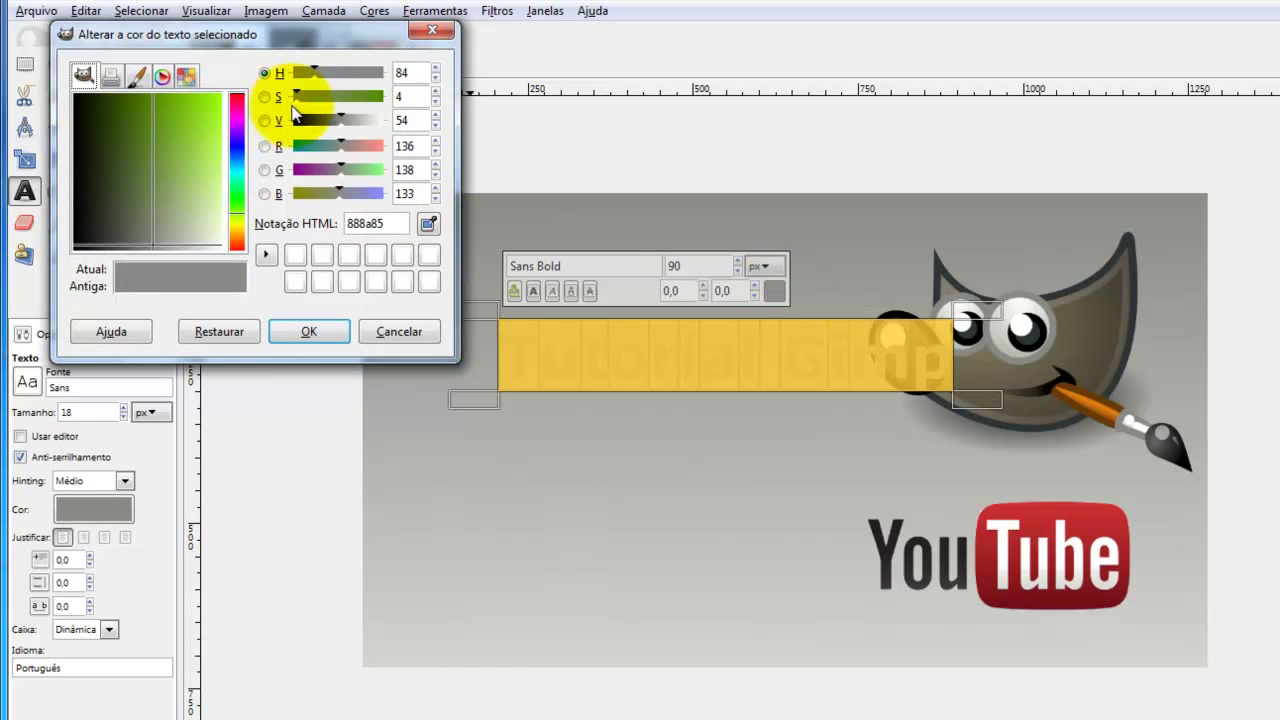
{"action": "left_click", "coordinate": [78, 116]}
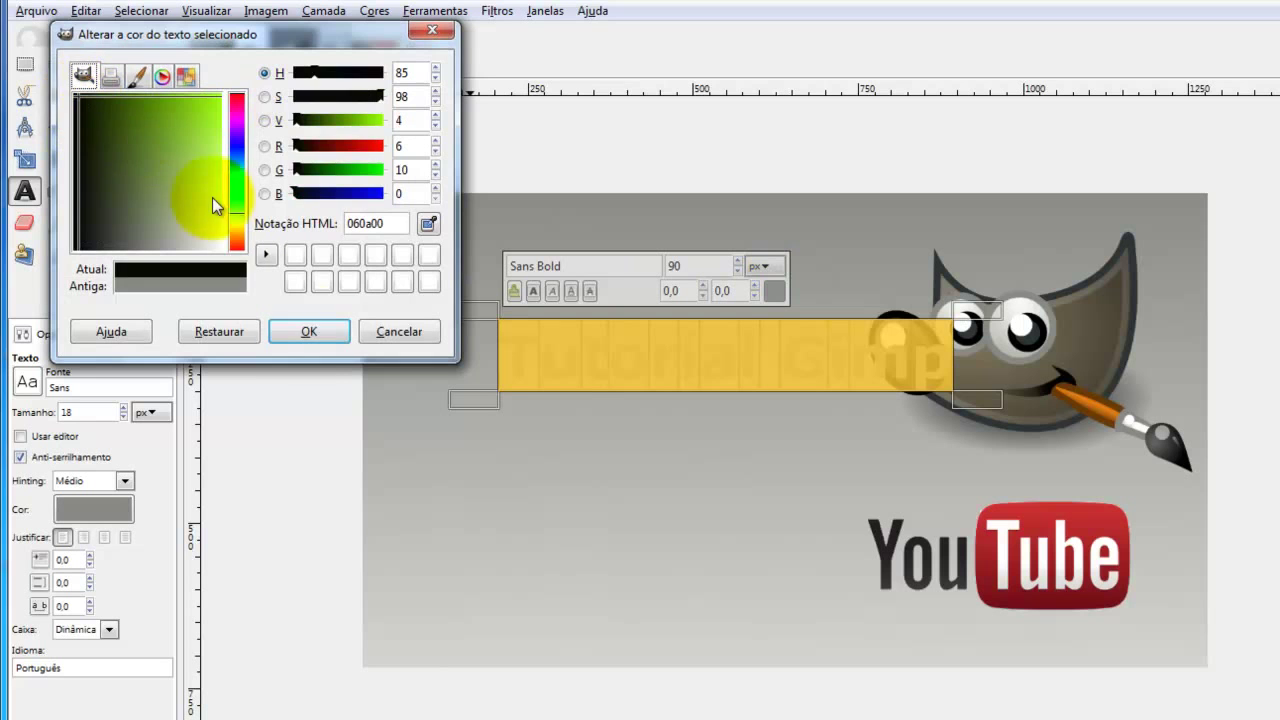
{"action": "left_click", "coordinate": [307, 334]}
{"action": "left_click", "coordinate": [645, 440]}
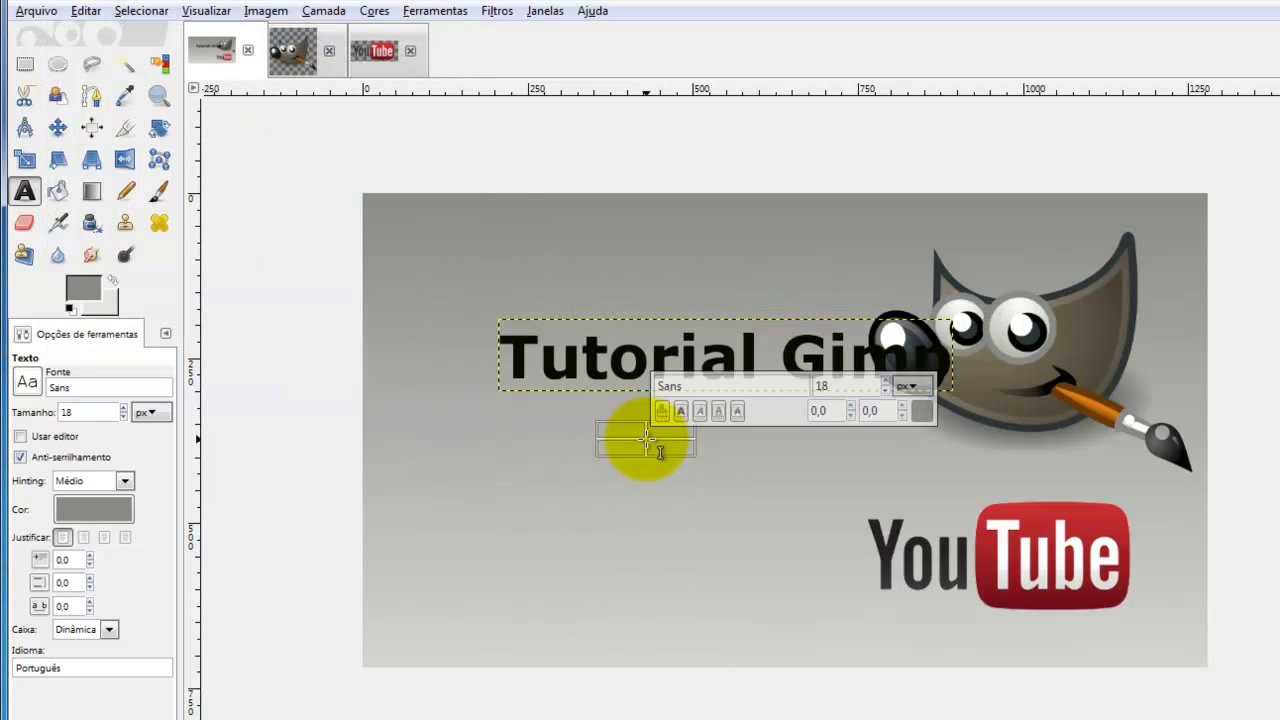
{"action": "left_click", "coordinate": [57, 127]}
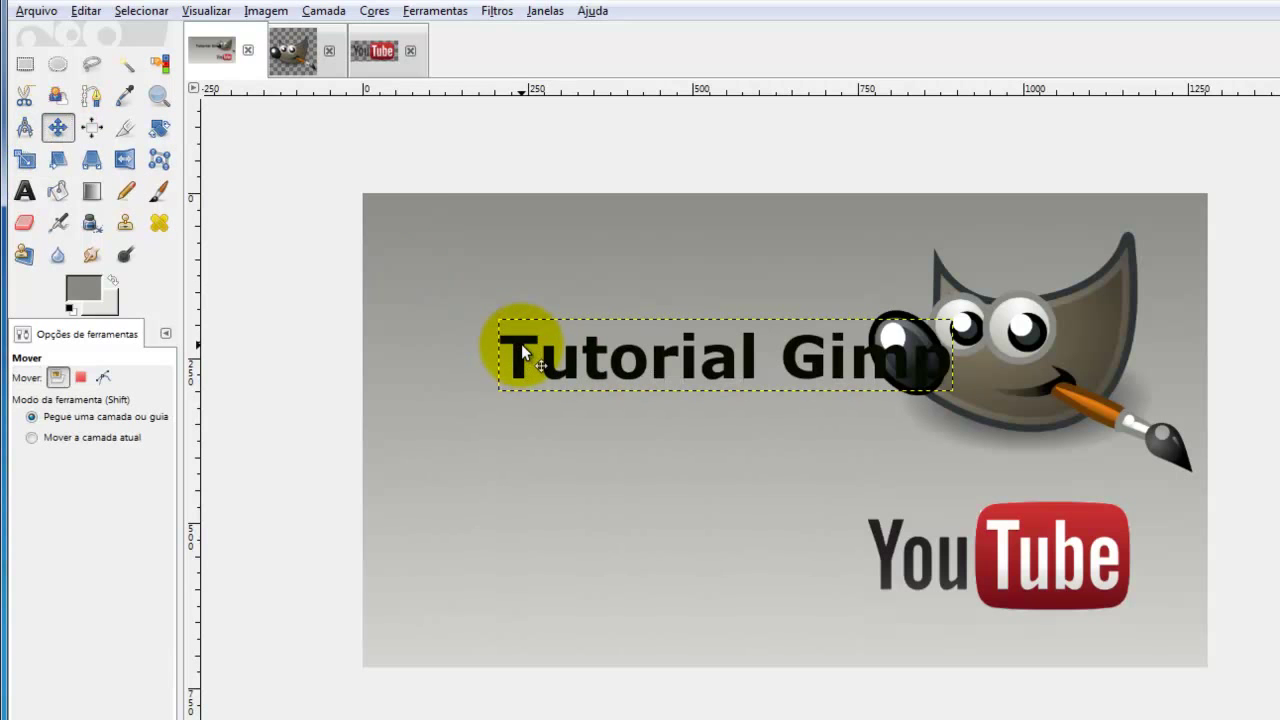
{"action": "left_click_drag", "start_coordinate": [521, 344], "coordinate": [436, 263]}
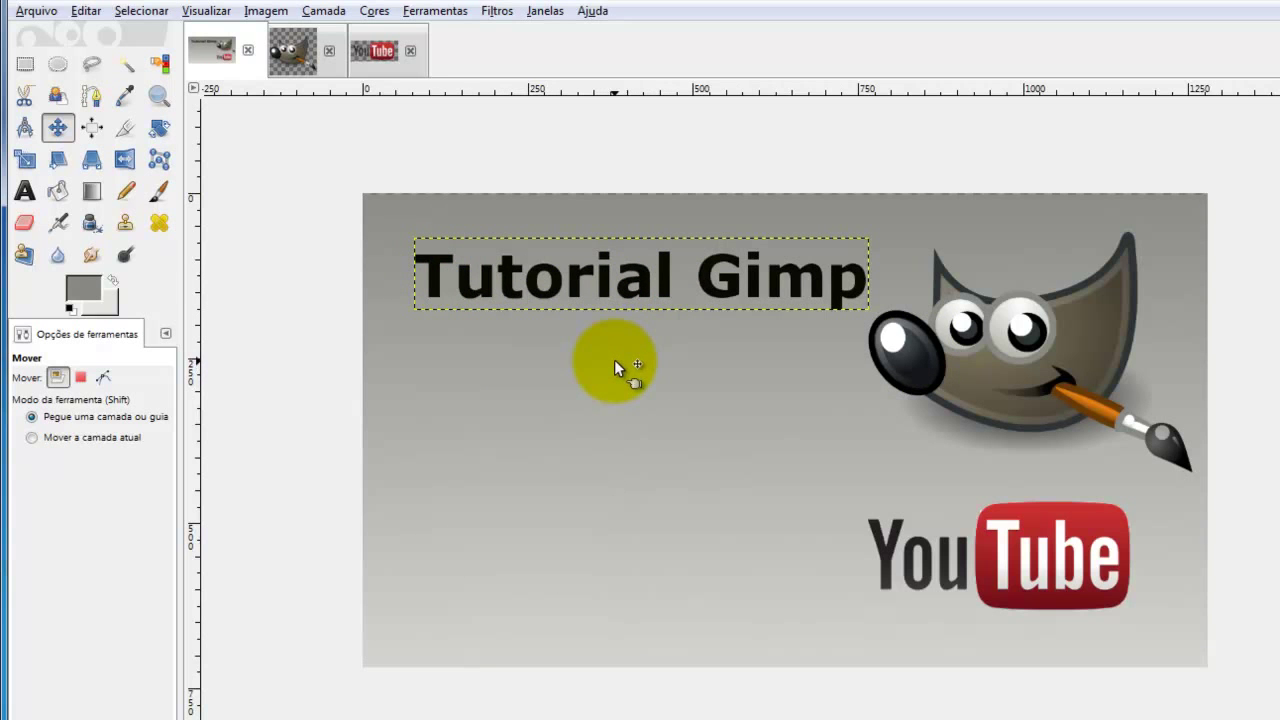
- Add 'Como criar miniaturas para os seus' below the title on new lines, fixing typos
{"action": "left_click", "coordinate": [25, 190]}
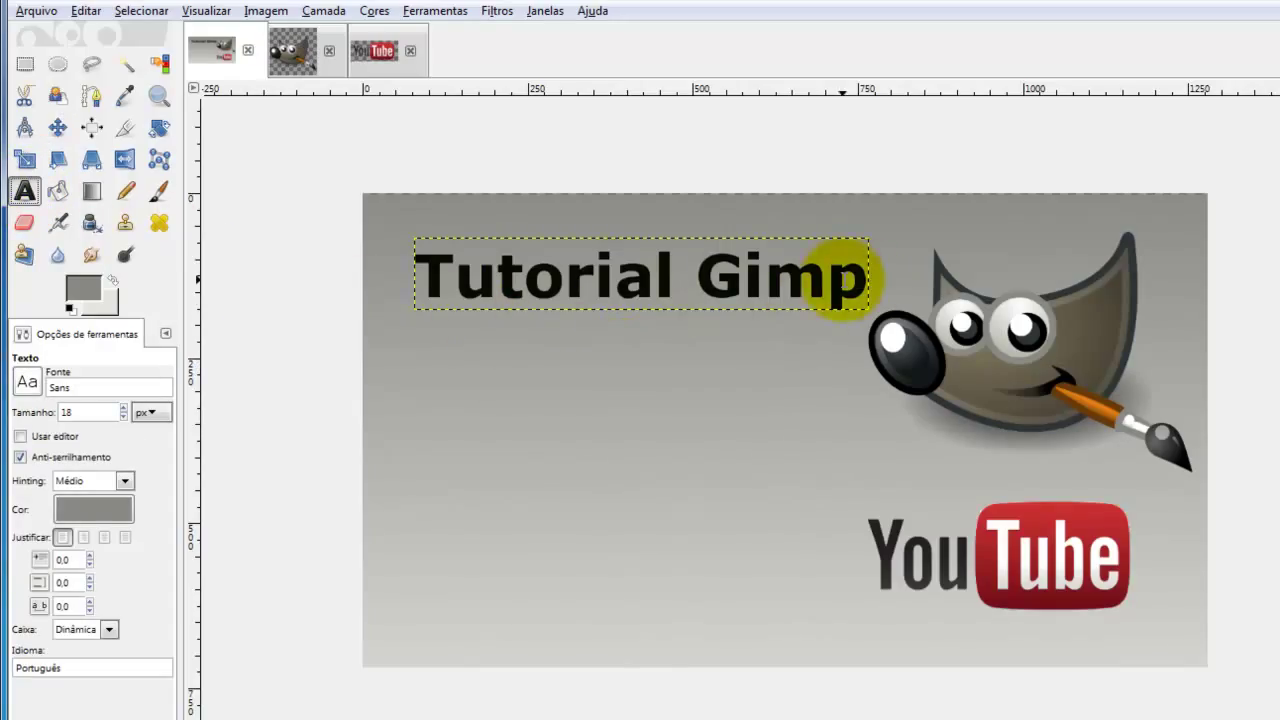
{"action": "left_click", "coordinate": [853, 280]}
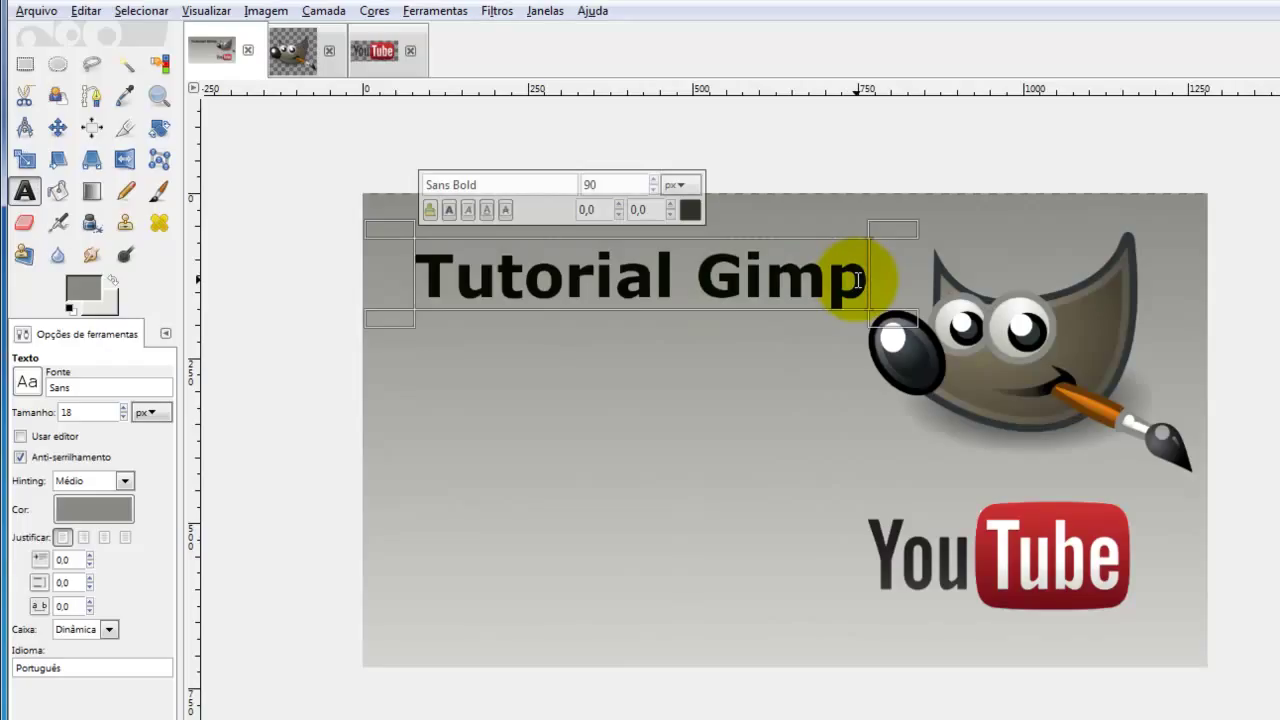
{"action": "key", "text": "Return"}
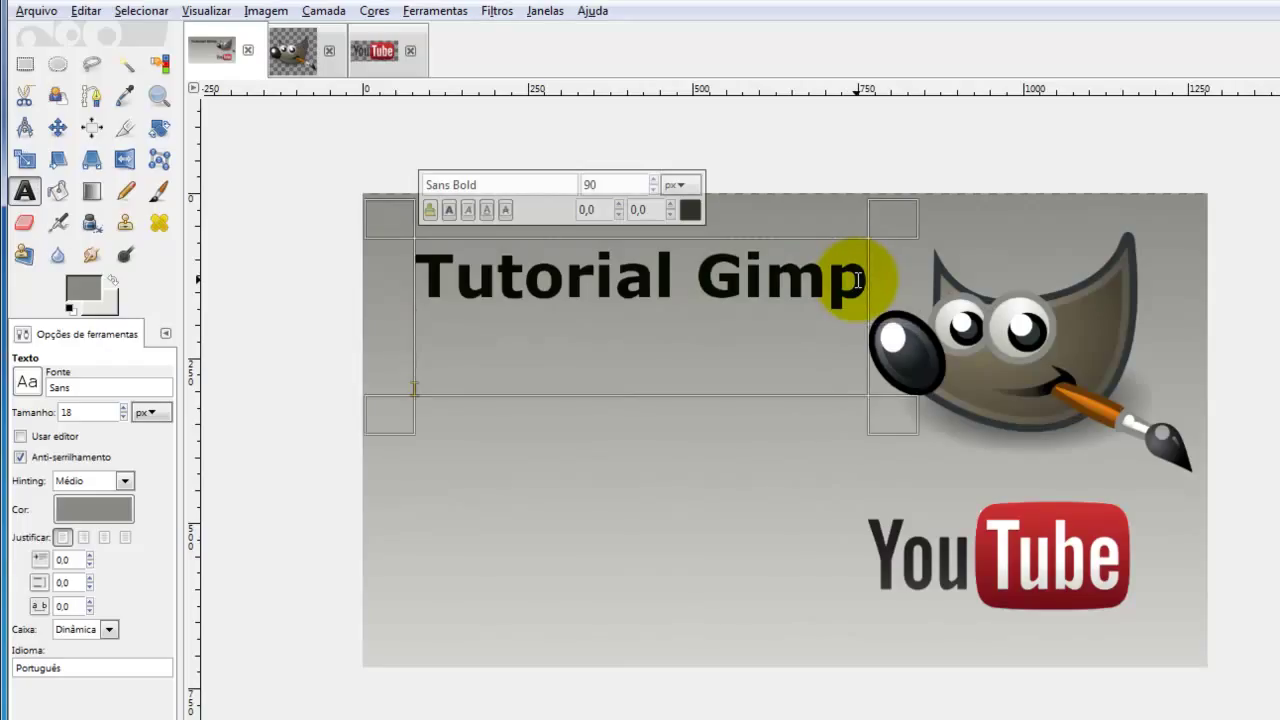
{"action": "type", "text": "Como c"}
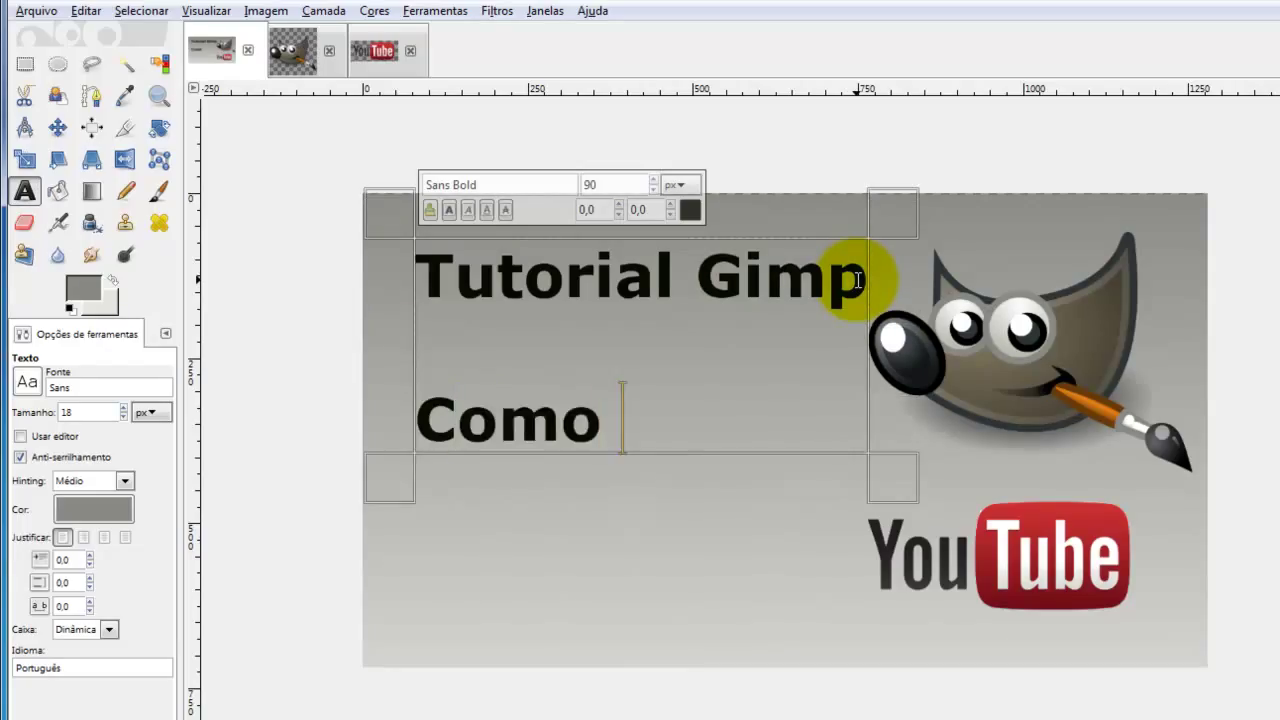
{"action": "type", "text": "riar "}
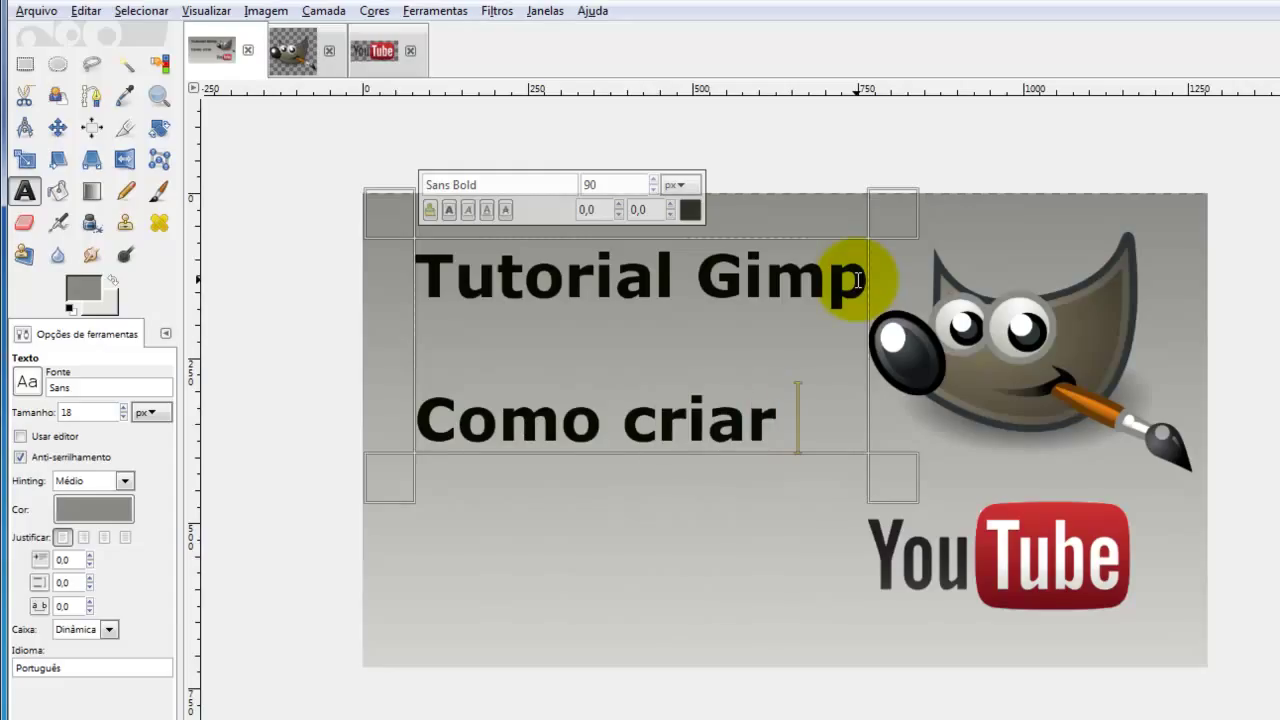
{"action": "type", "text": "mini"}
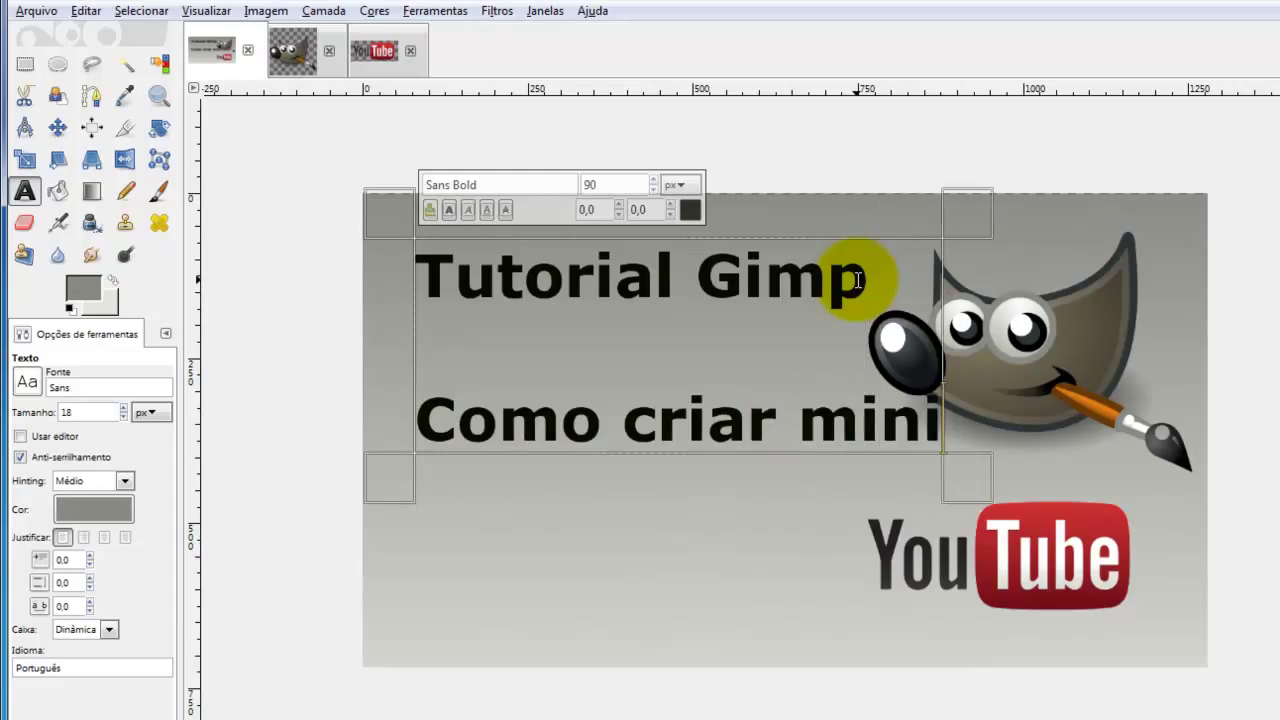
{"action": "key", "text": "BackSpace"}
{"action": "key", "text": "BackSpace"}
{"action": "key", "text": "BackSpace"}
{"action": "key", "text": "BackSpace"}
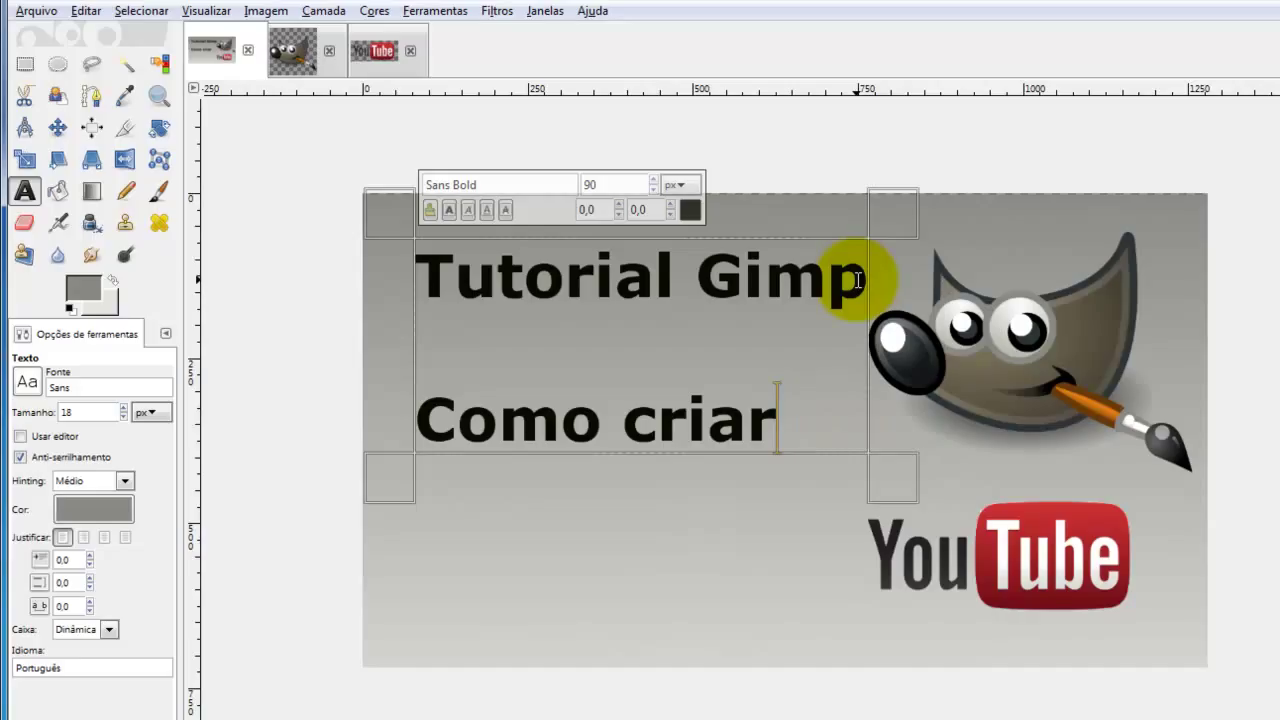
{"action": "type", "text": " mini"}
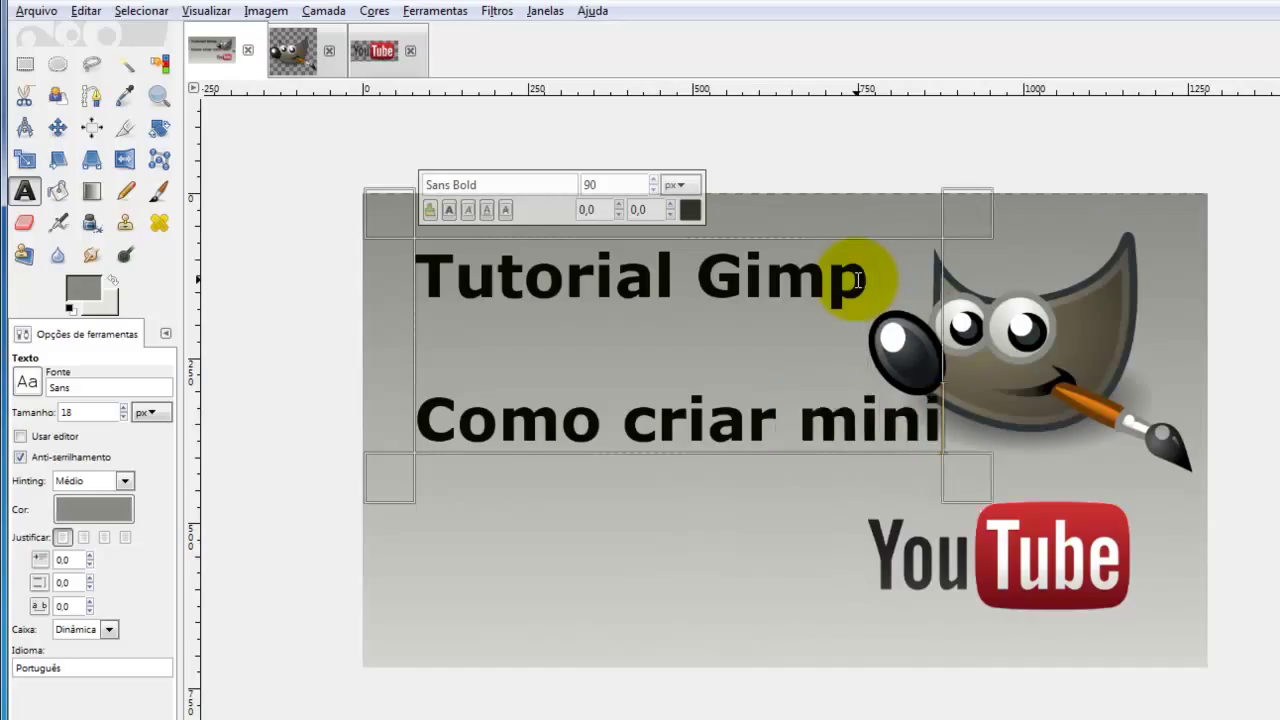
{"action": "type", "text": "aturas p"}
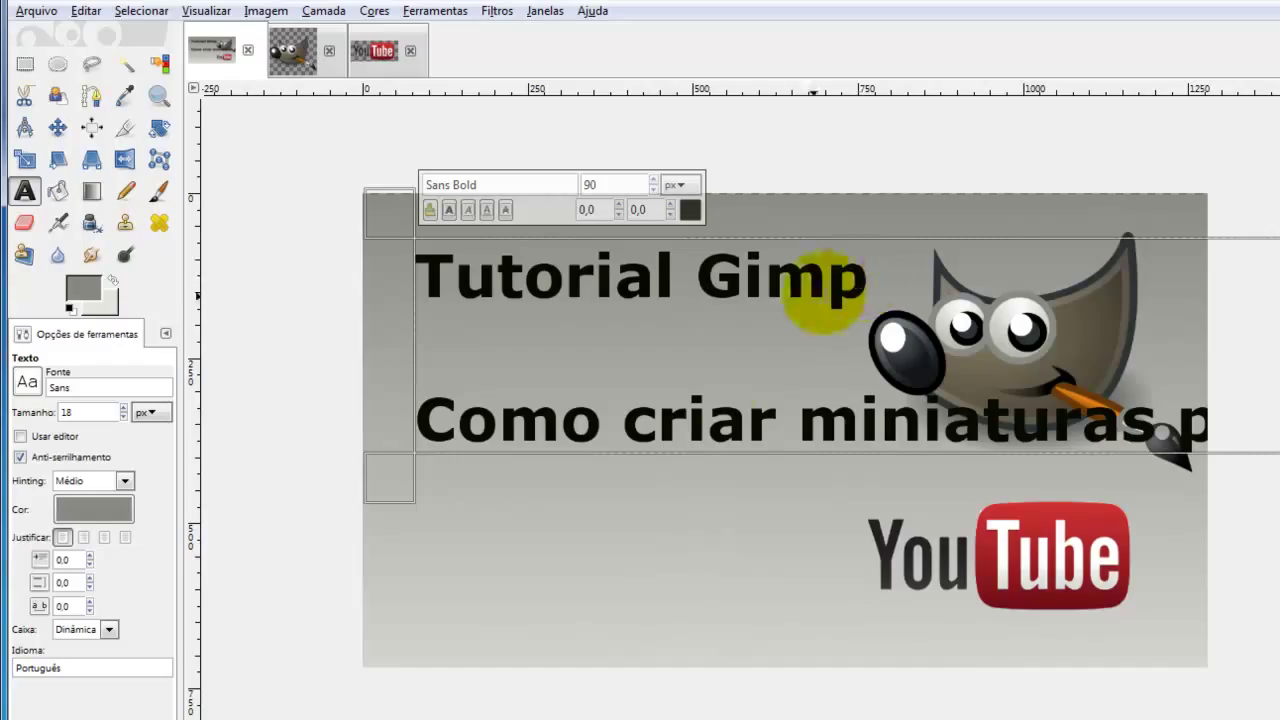
{"action": "left_click", "coordinate": [797, 418]}
{"action": "key", "text": "Return"}
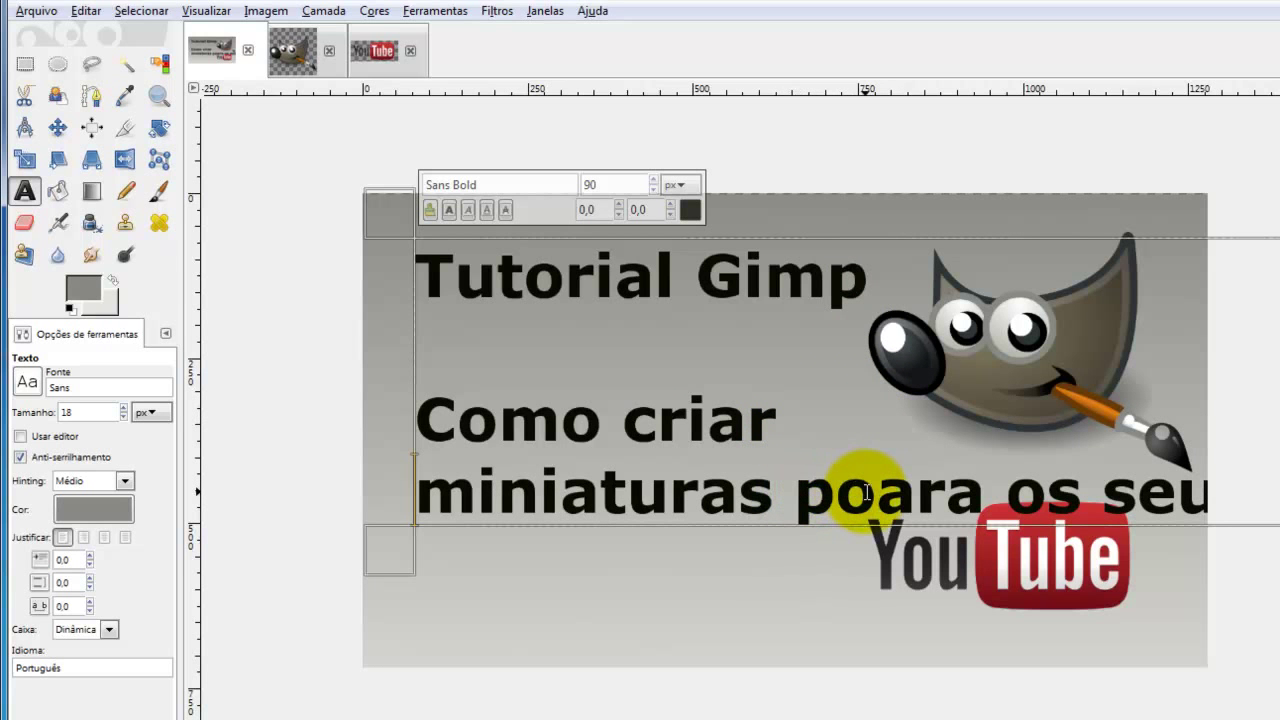
{"action": "key", "text": "BackSpace"}
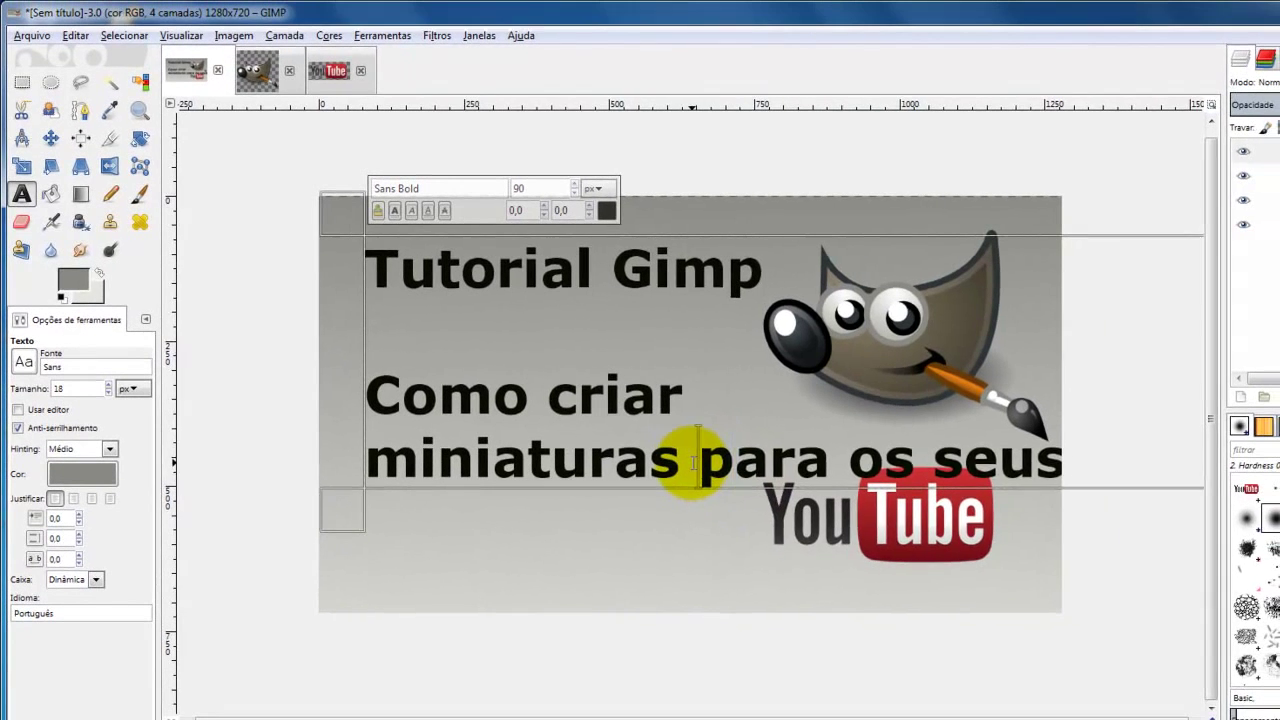
- Put 'para os seus' and 'videos do Youtube' on their own lines and remove the blank line
{"action": "left_click", "coordinate": [686, 457]}
{"action": "key", "text": "Return"}
{"action": "left_click", "coordinate": [731, 514]}
{"action": "key", "text": "Return"}
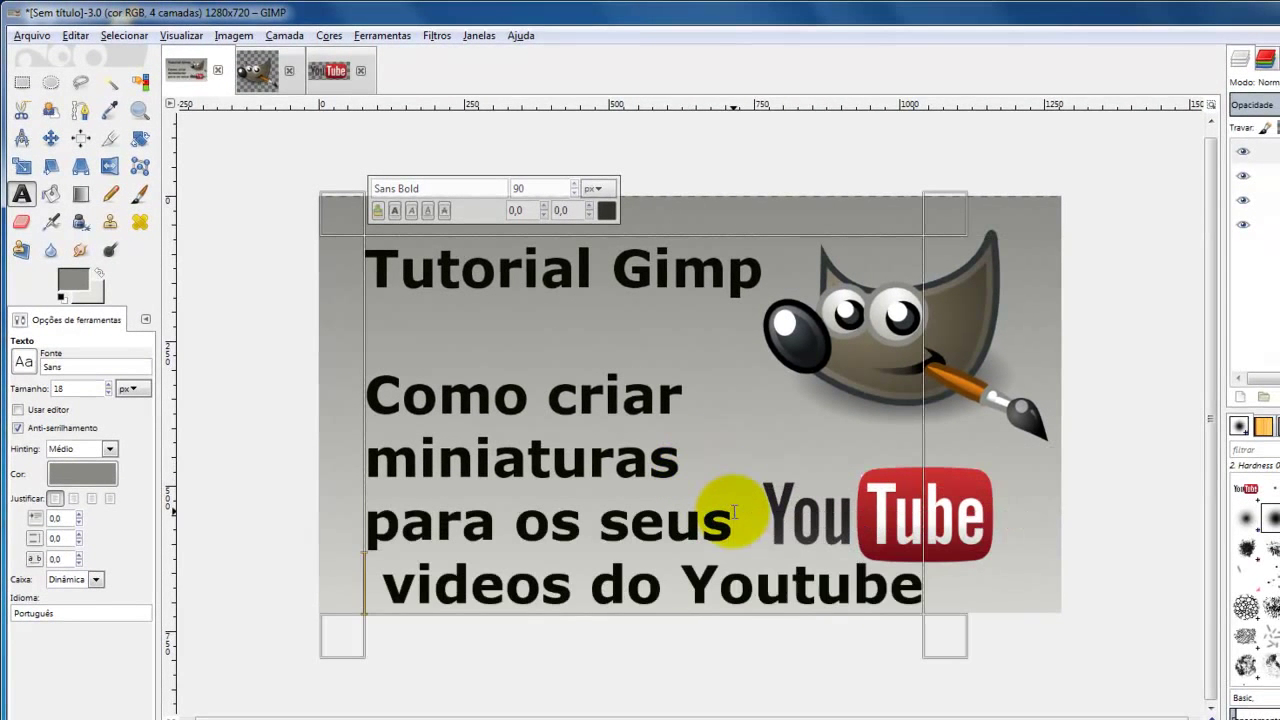
{"action": "key", "text": "BackSpace"}
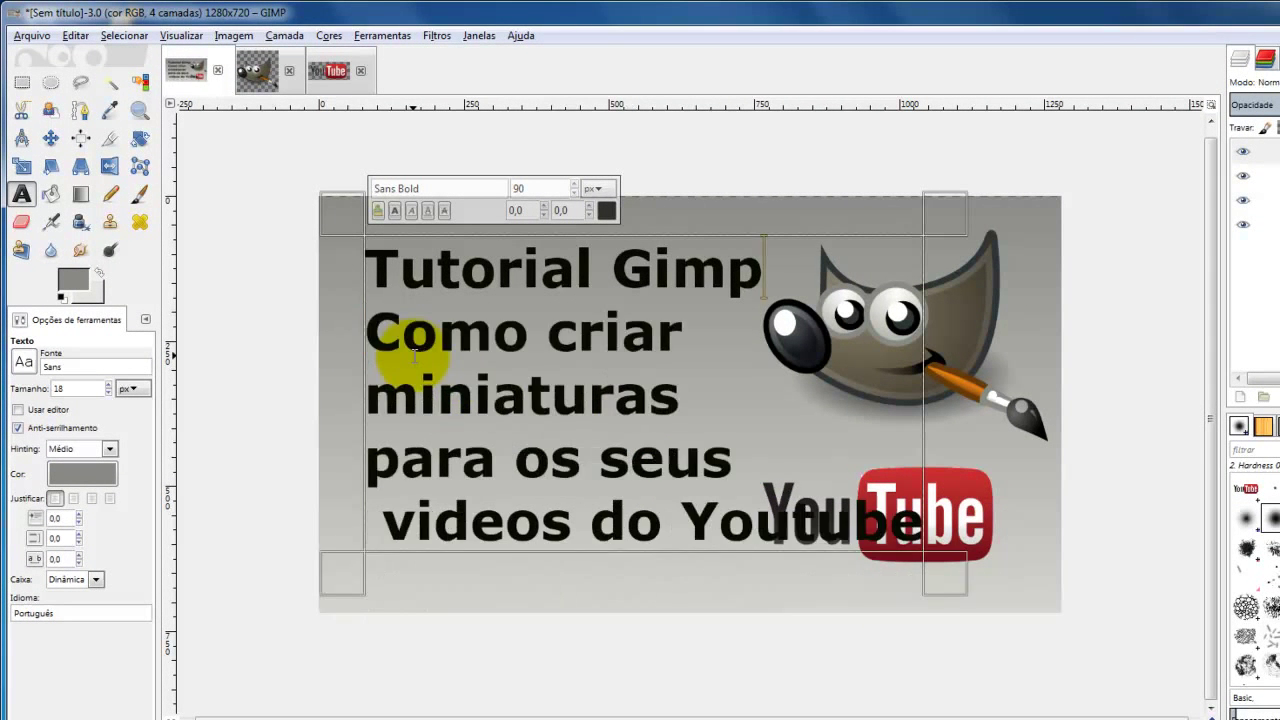
- Delete the word 'Youtube' and the leading space so 'videos do' sits flush left
{"action": "left_click", "coordinate": [693, 523]}
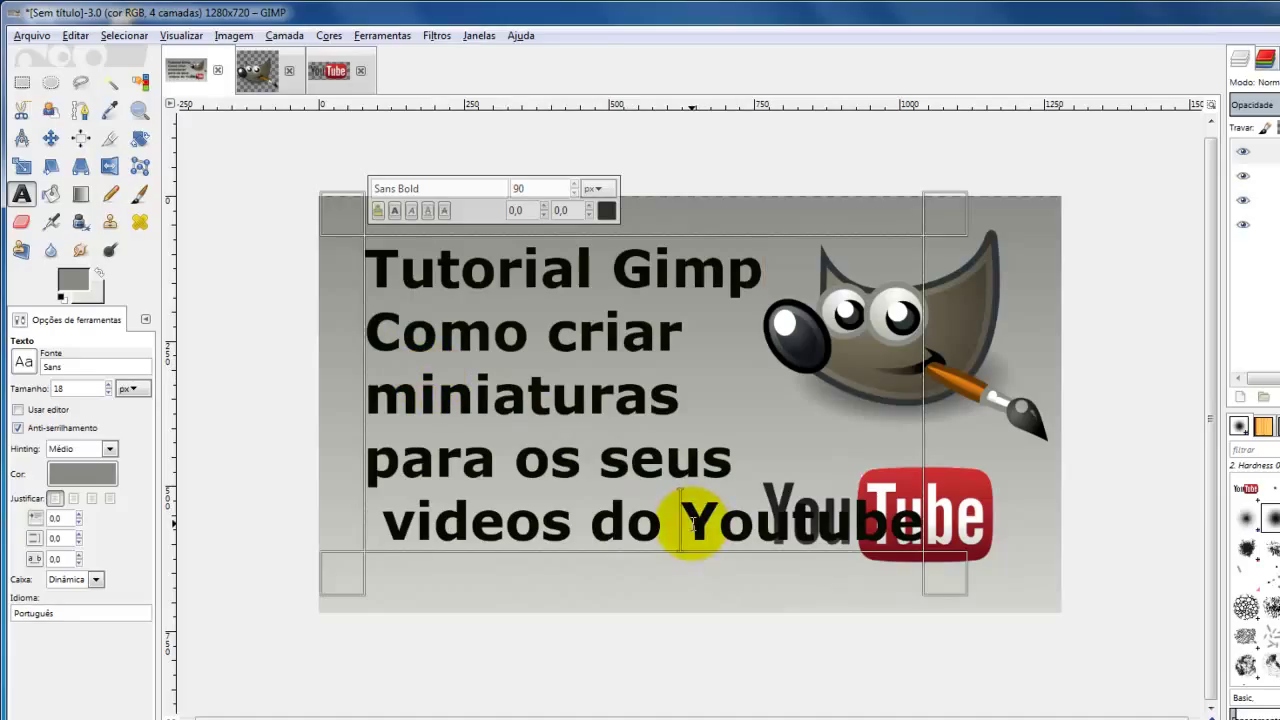
{"action": "key", "text": "Return"}
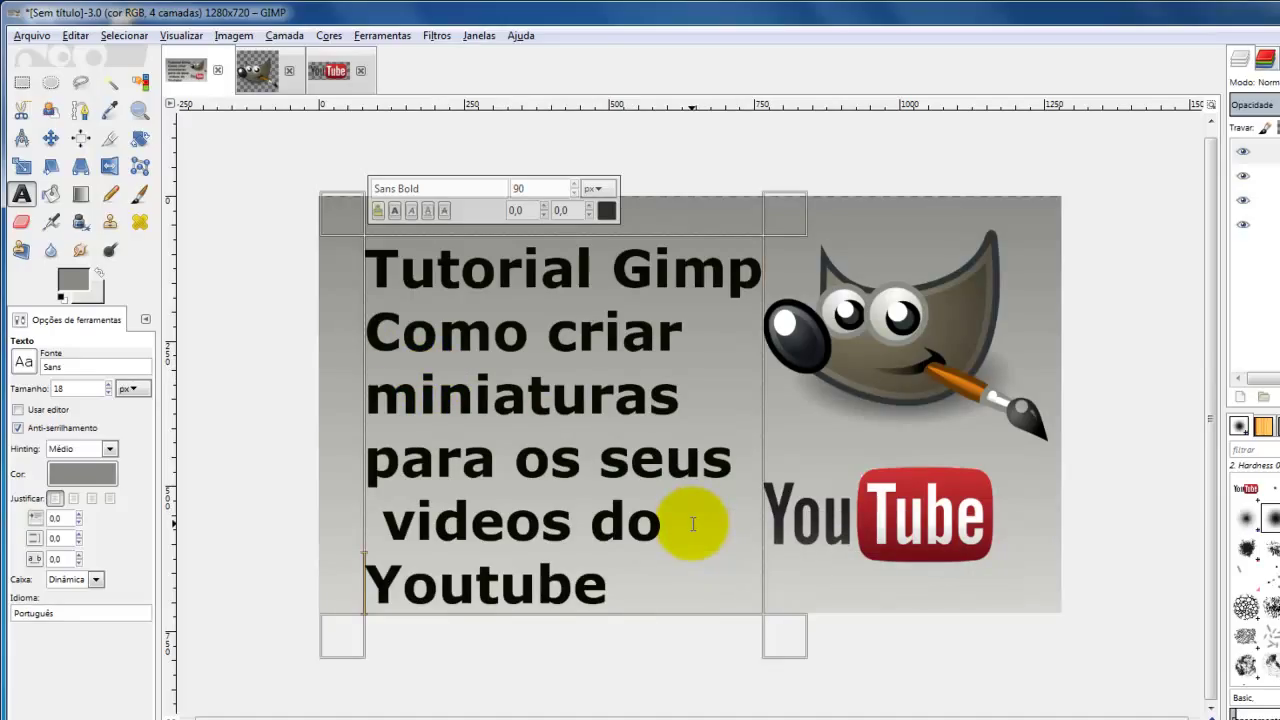
{"action": "key", "text": "BackSpace"}
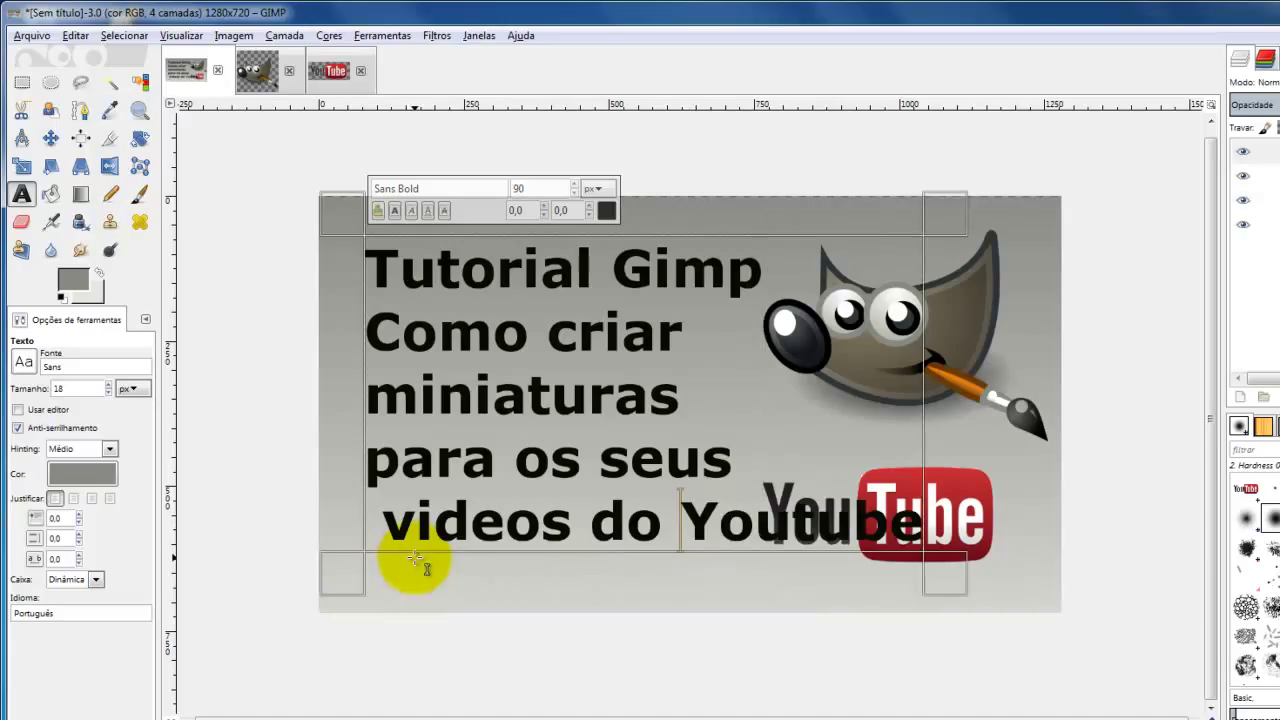
{"action": "key", "text": "shift+Right"}
{"action": "left_click_drag", "start_coordinate": [743, 519], "coordinate": [922, 548]}
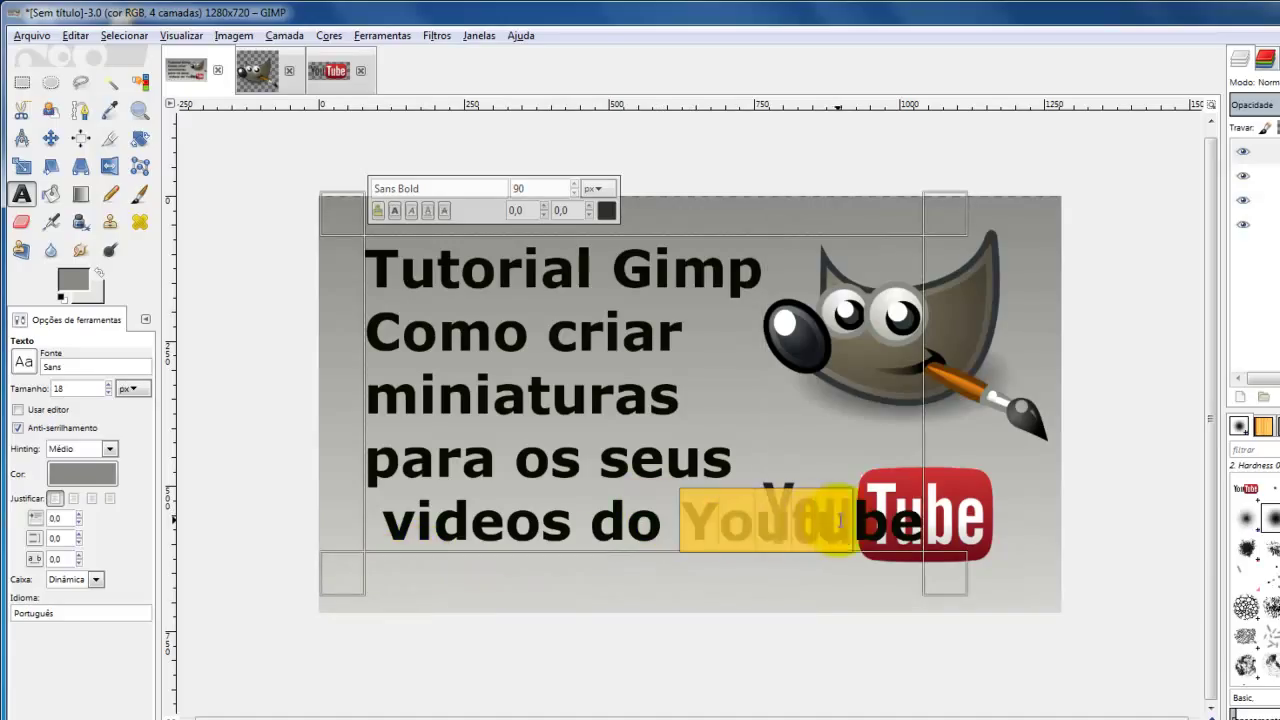
{"action": "key", "text": "Delete"}
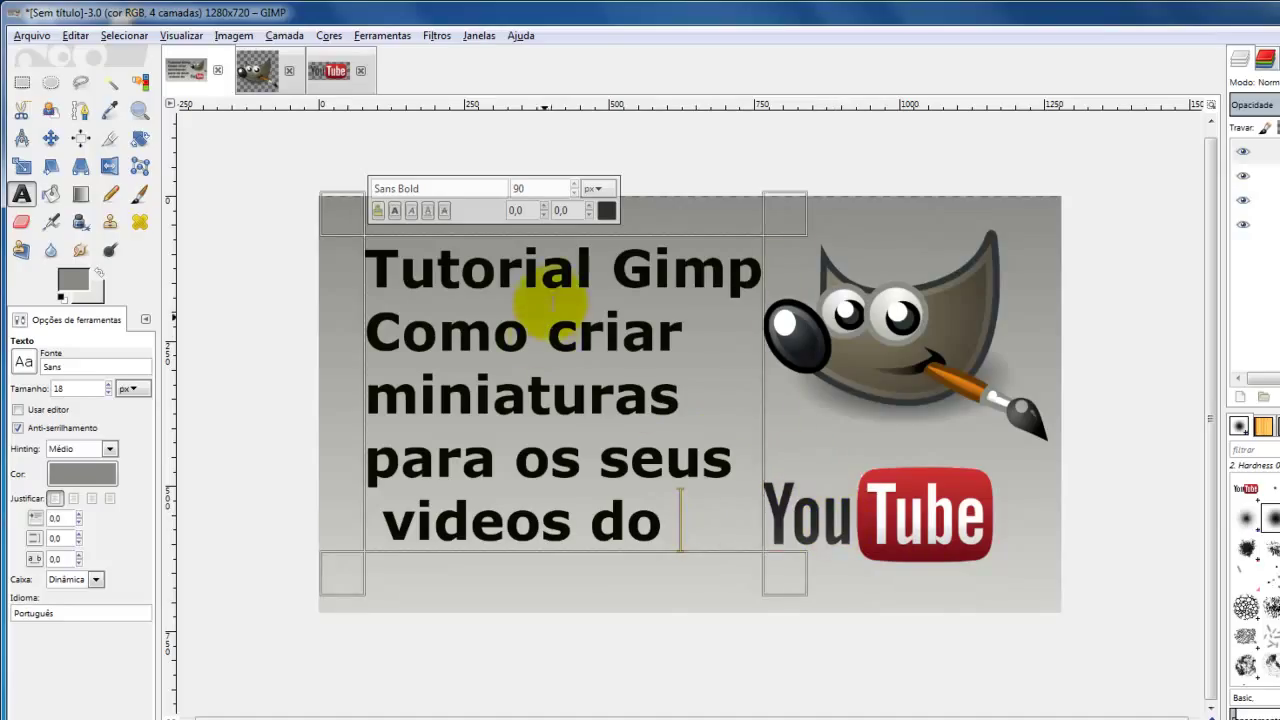
{"action": "left_click", "coordinate": [870, 418]}
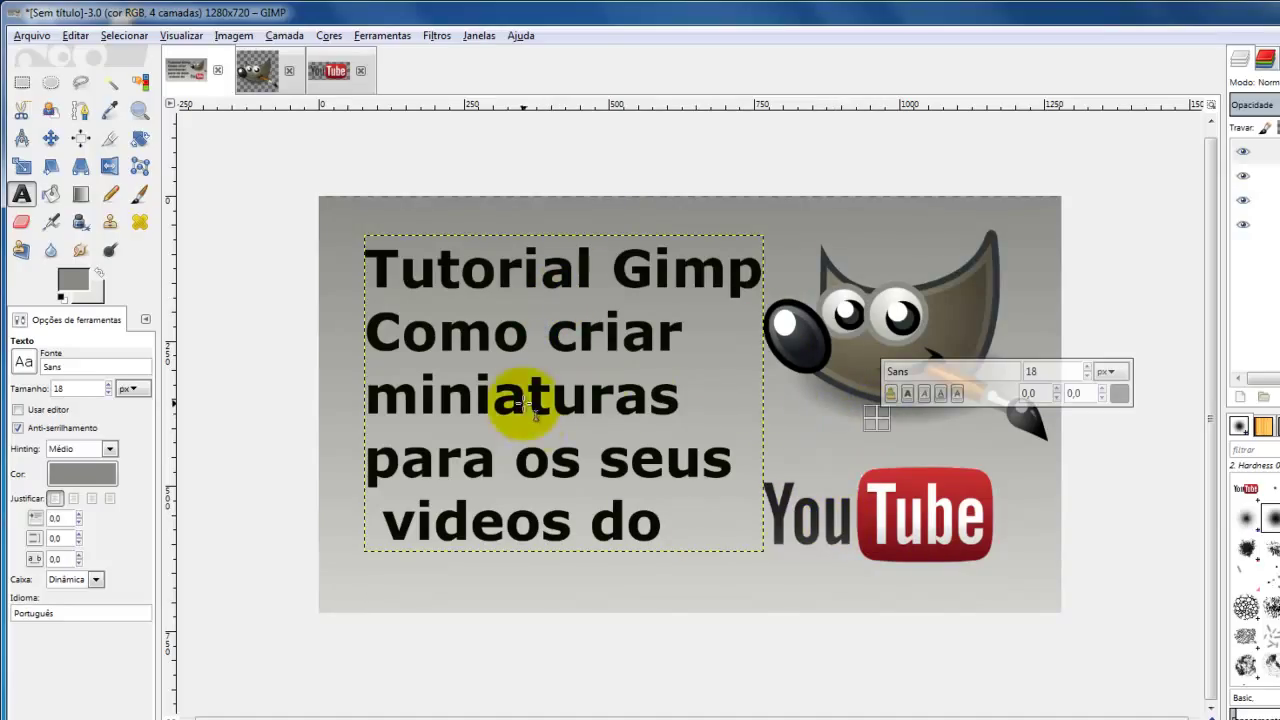
{"action": "left_click", "coordinate": [380, 512]}
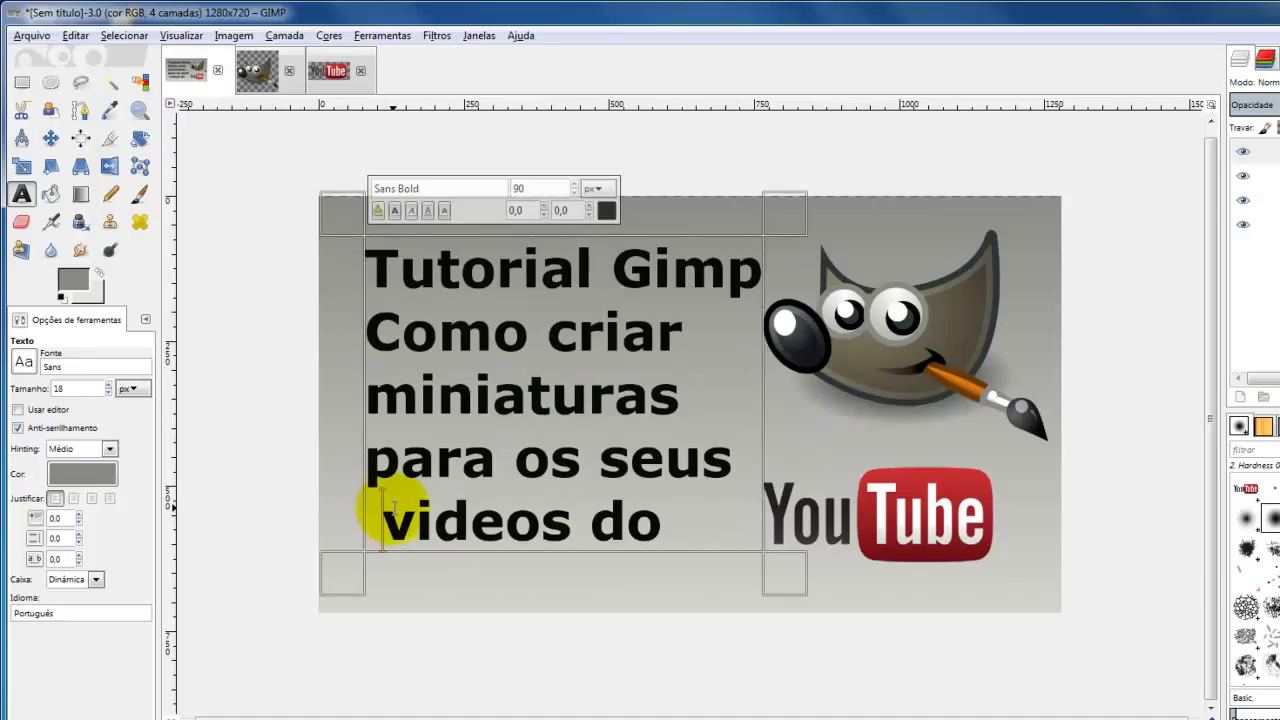
{"action": "key", "text": "BackSpace"}
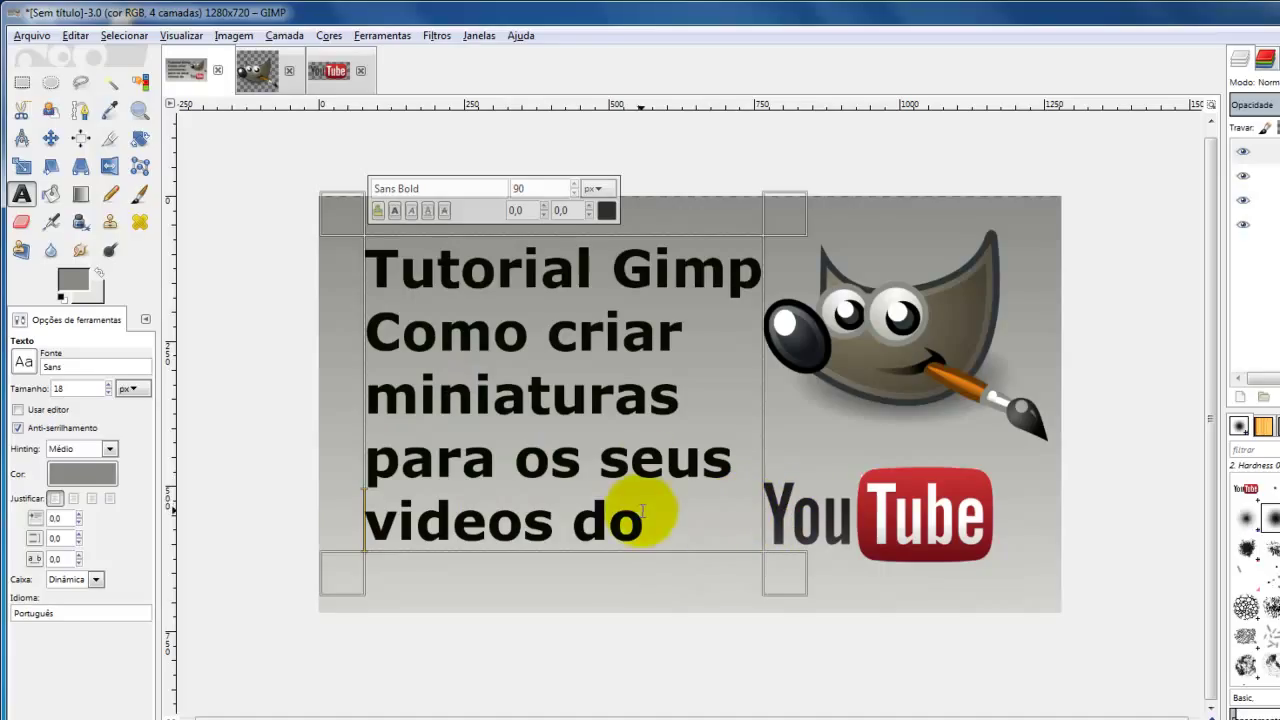
{"action": "left_click", "coordinate": [256, 248]}
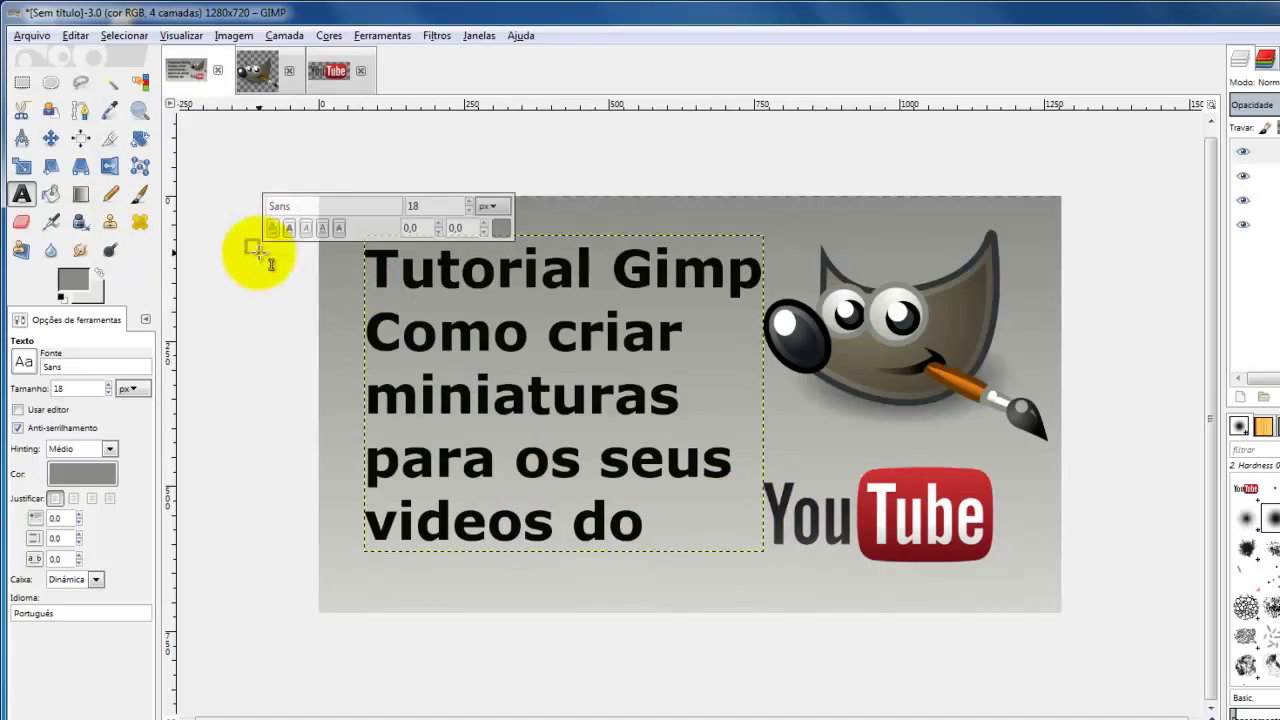
- Select the YouTube logo layer and drag the logo left beside 'videos do'
{"action": "left_click", "coordinate": [51, 137]}
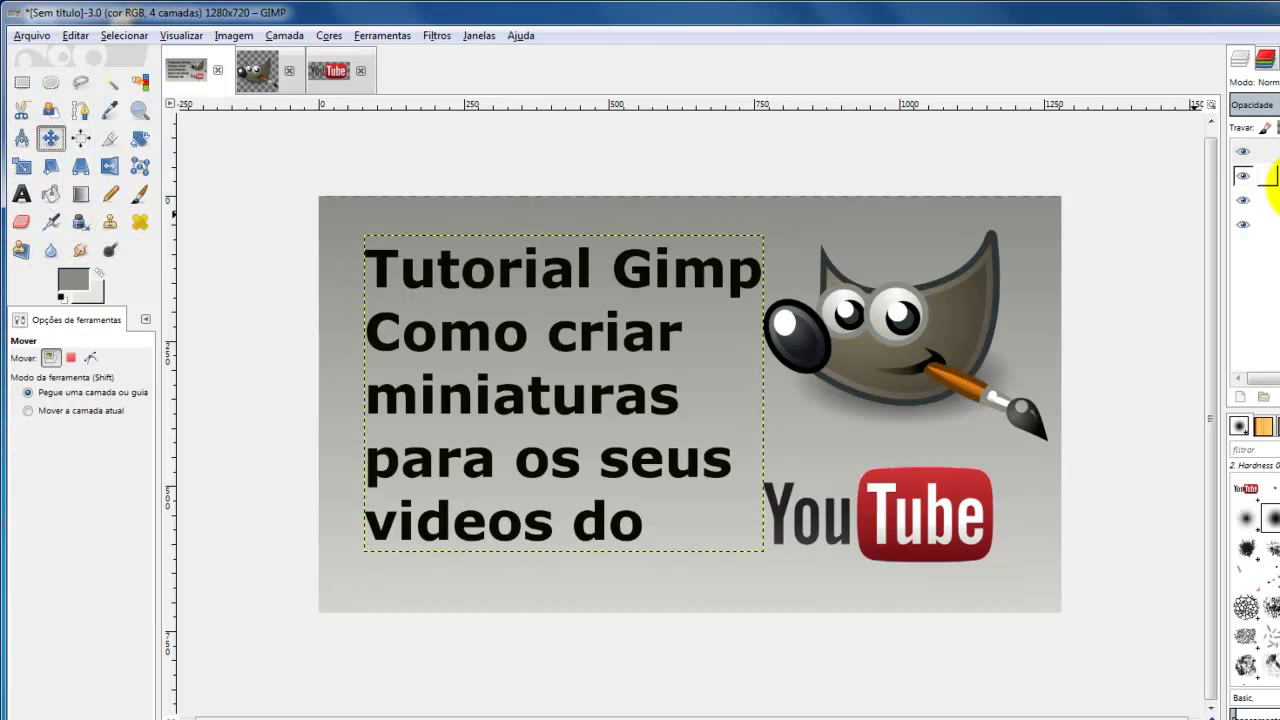
{"action": "left_click", "coordinate": [1268, 200]}
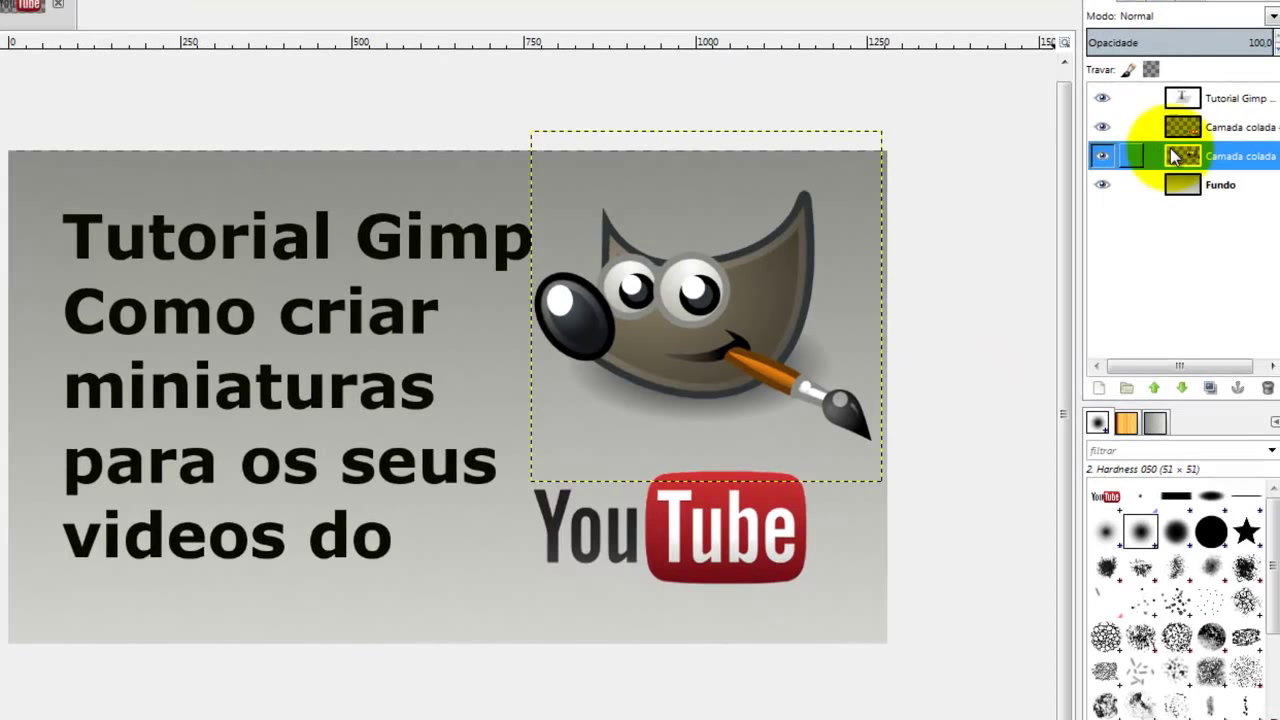
{"action": "left_click", "coordinate": [1180, 127]}
{"action": "left_click_drag", "start_coordinate": [656, 563], "coordinate": [545, 580]}
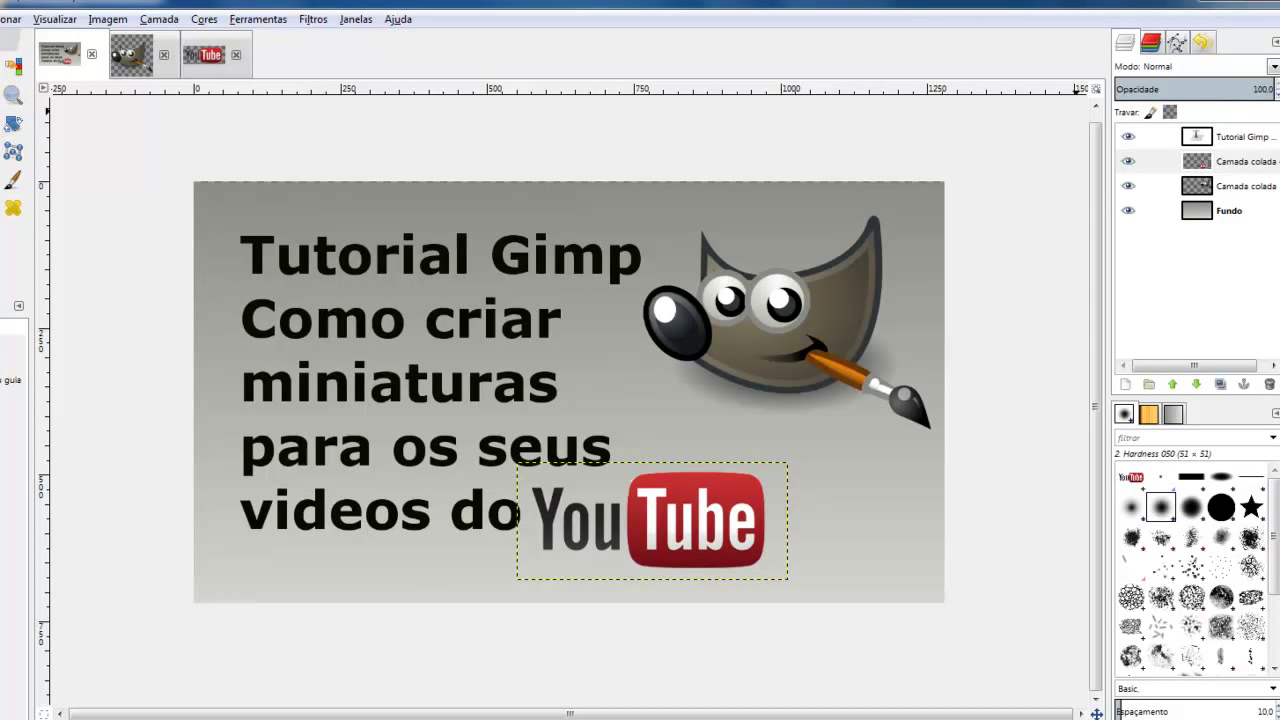
- Scale the YouTube logo down to 383×167 px and nudge it slightly upward
{"action": "left_click", "coordinate": [551, 514]}
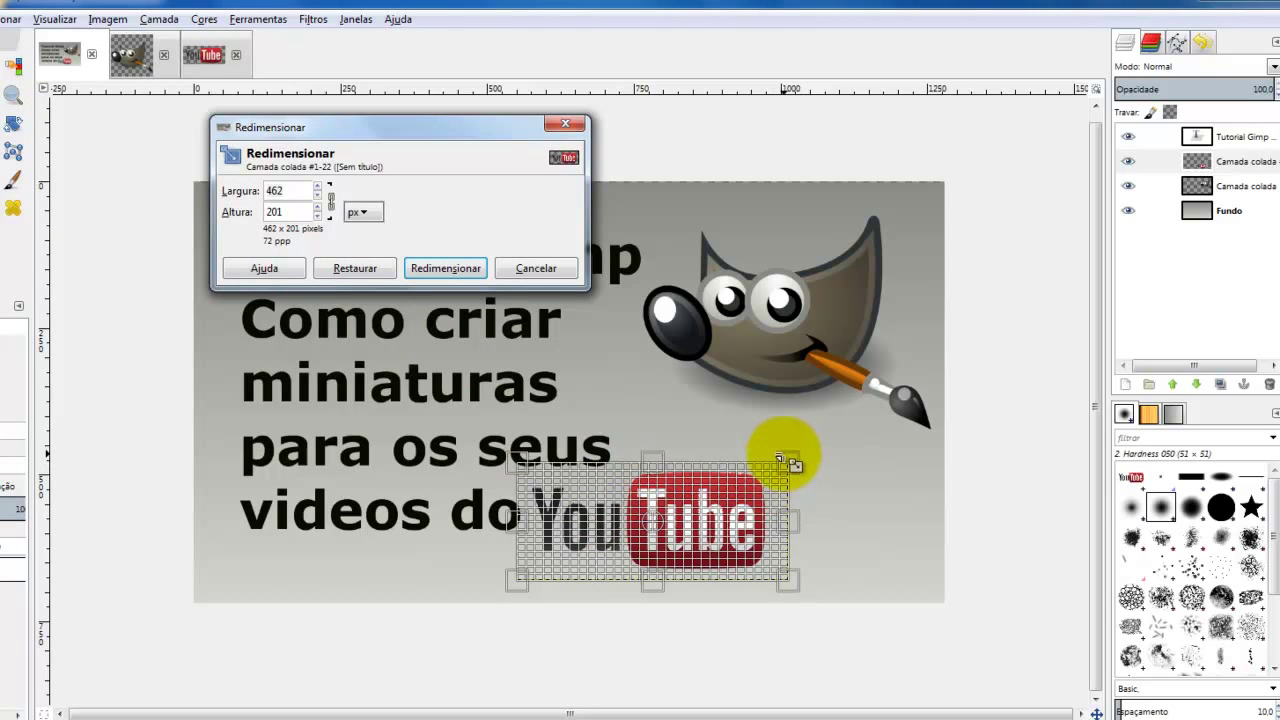
{"action": "left_click_drag", "start_coordinate": [780, 458], "coordinate": [742, 480]}
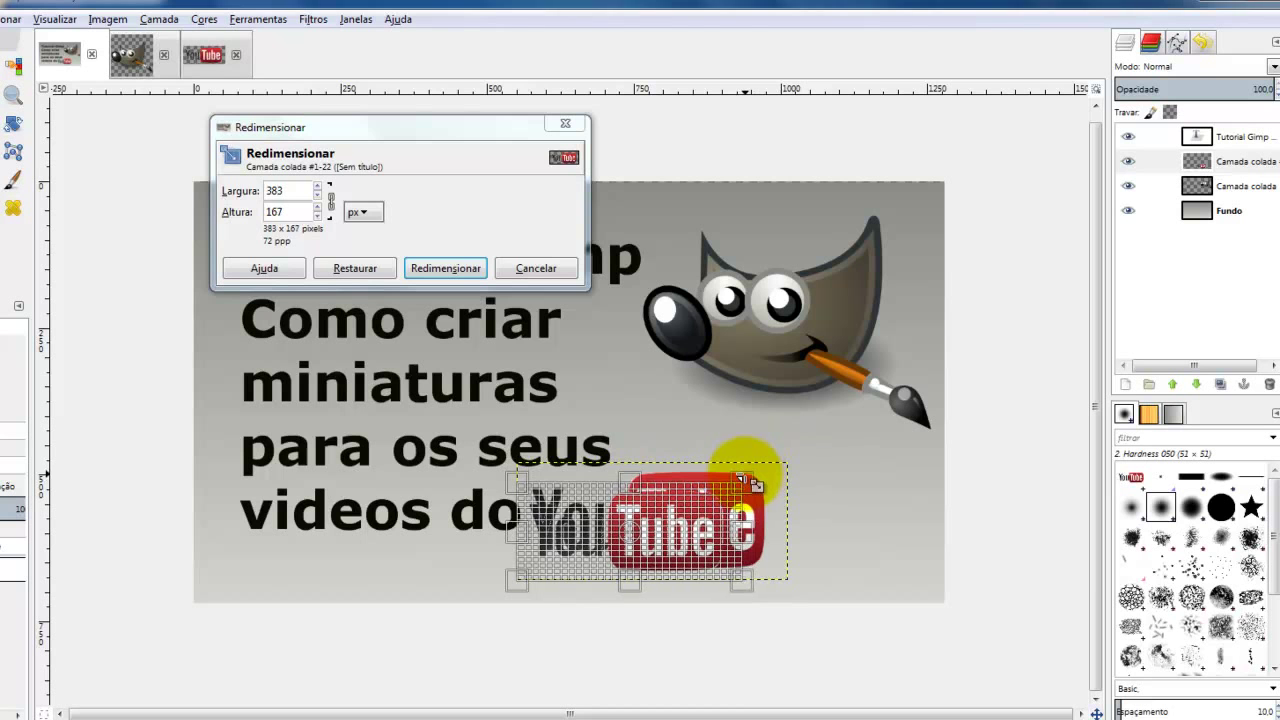
{"action": "left_click", "coordinate": [446, 268]}
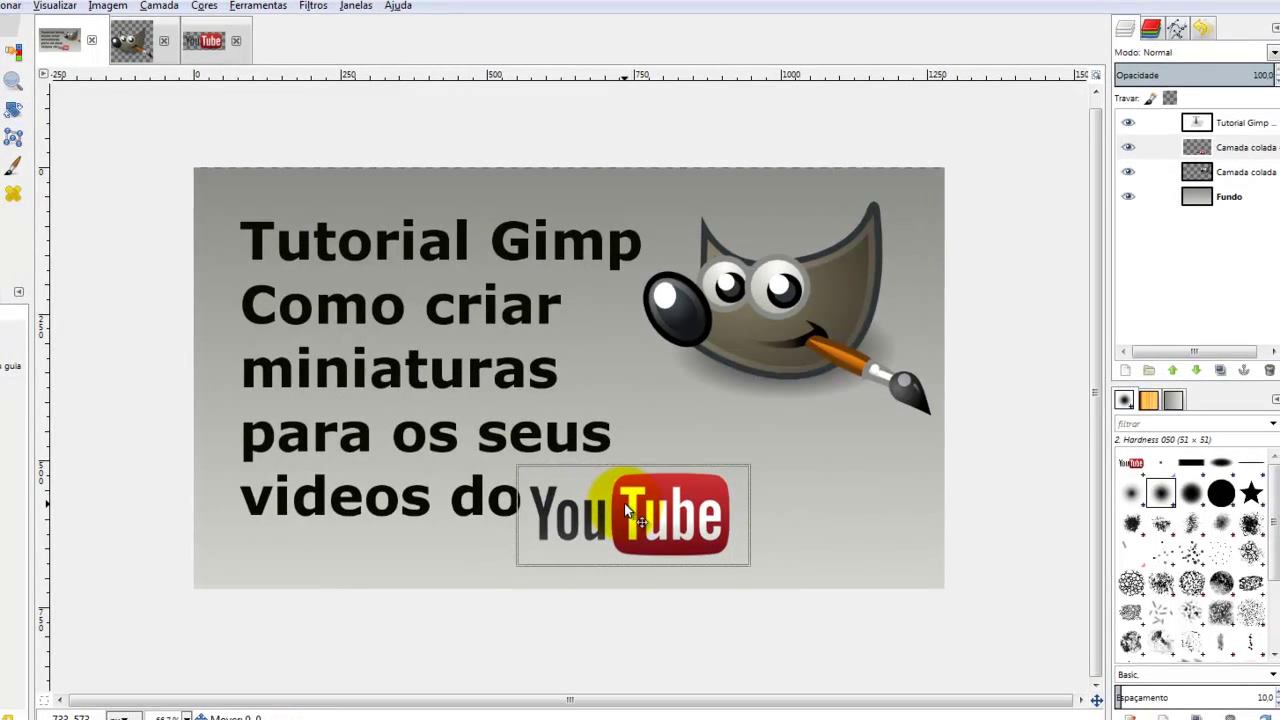
{"action": "left_click_drag", "start_coordinate": [624, 505], "coordinate": [626, 497]}
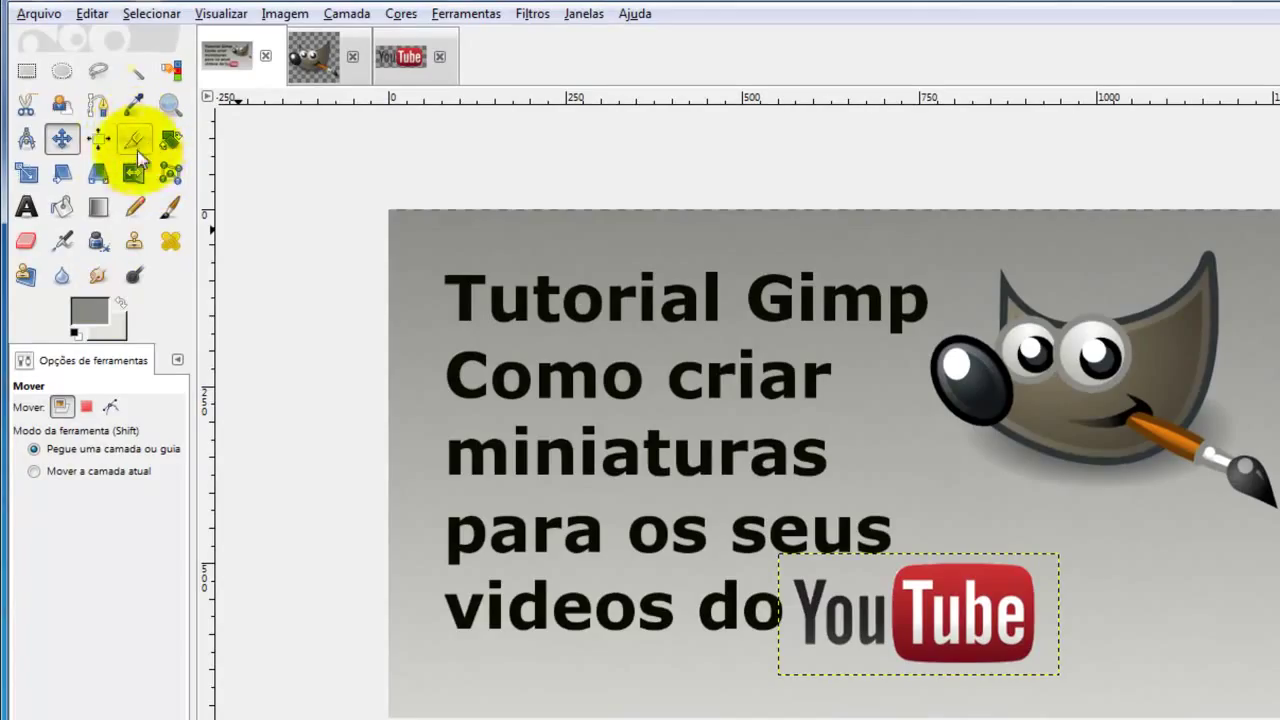
{"action": "left_click", "coordinate": [134, 104]}
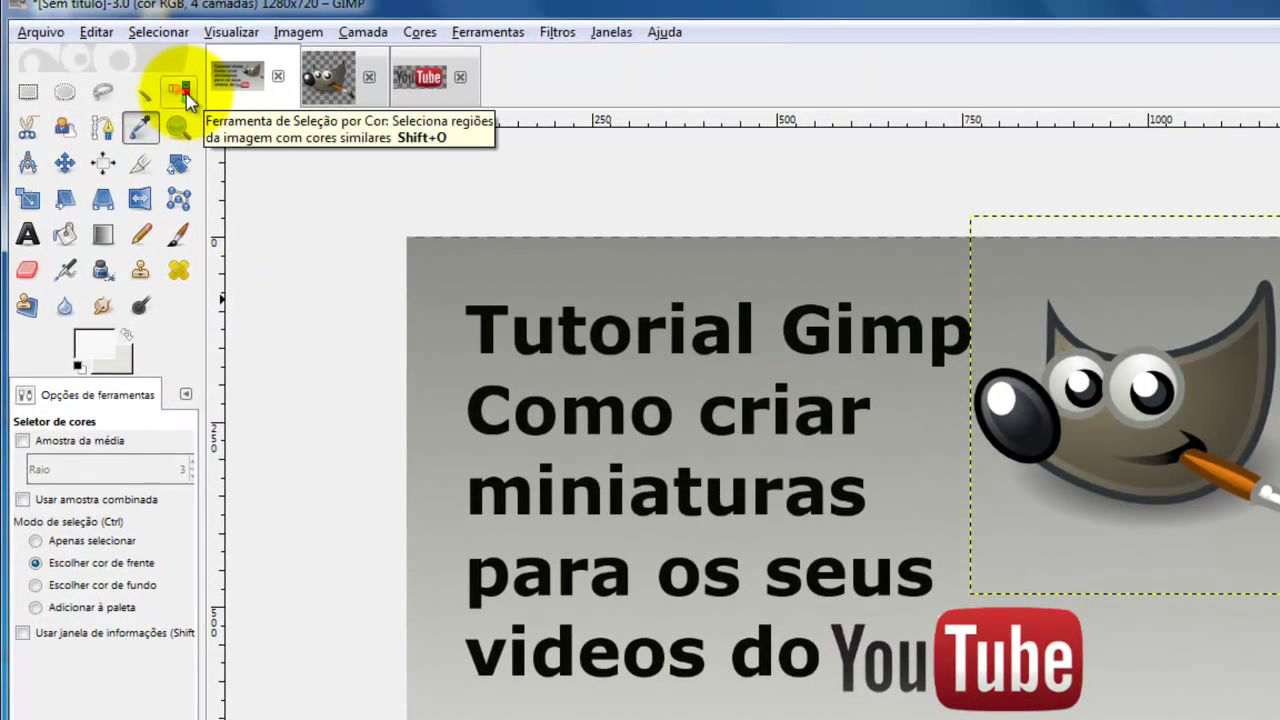
{"action": "left_click", "coordinate": [182, 94]}
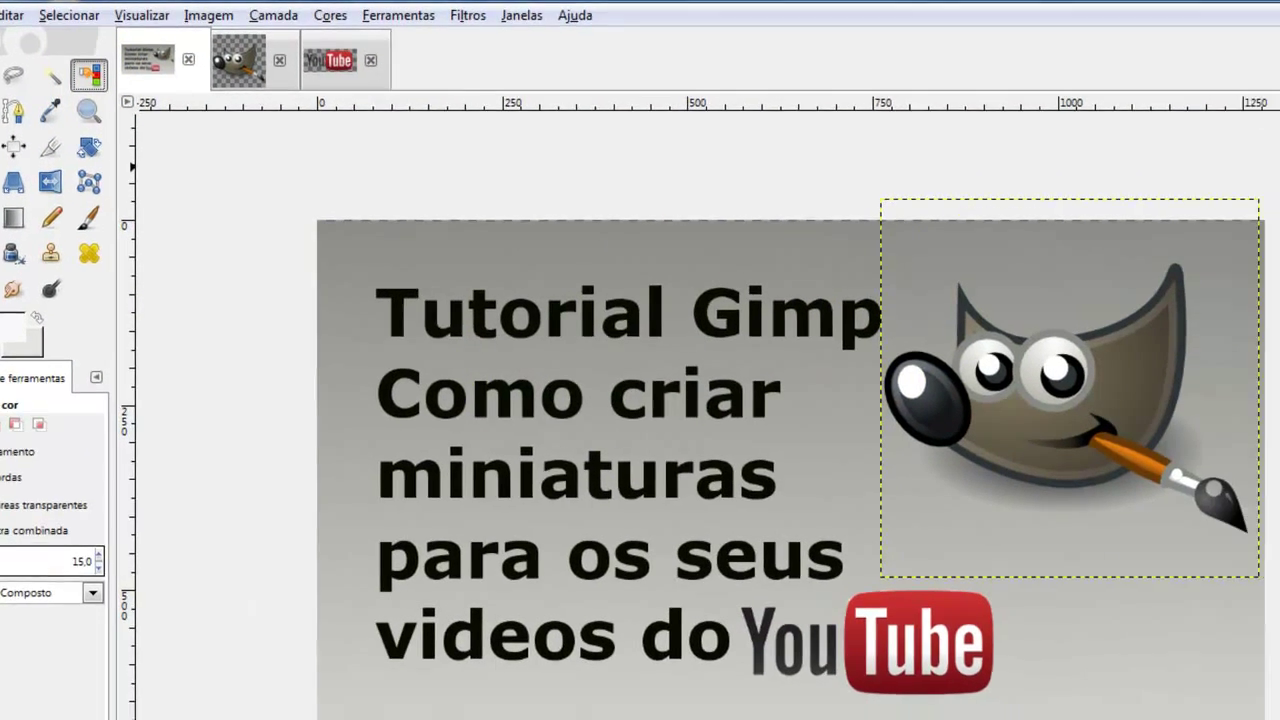
{"action": "left_click", "coordinate": [1229, 94]}
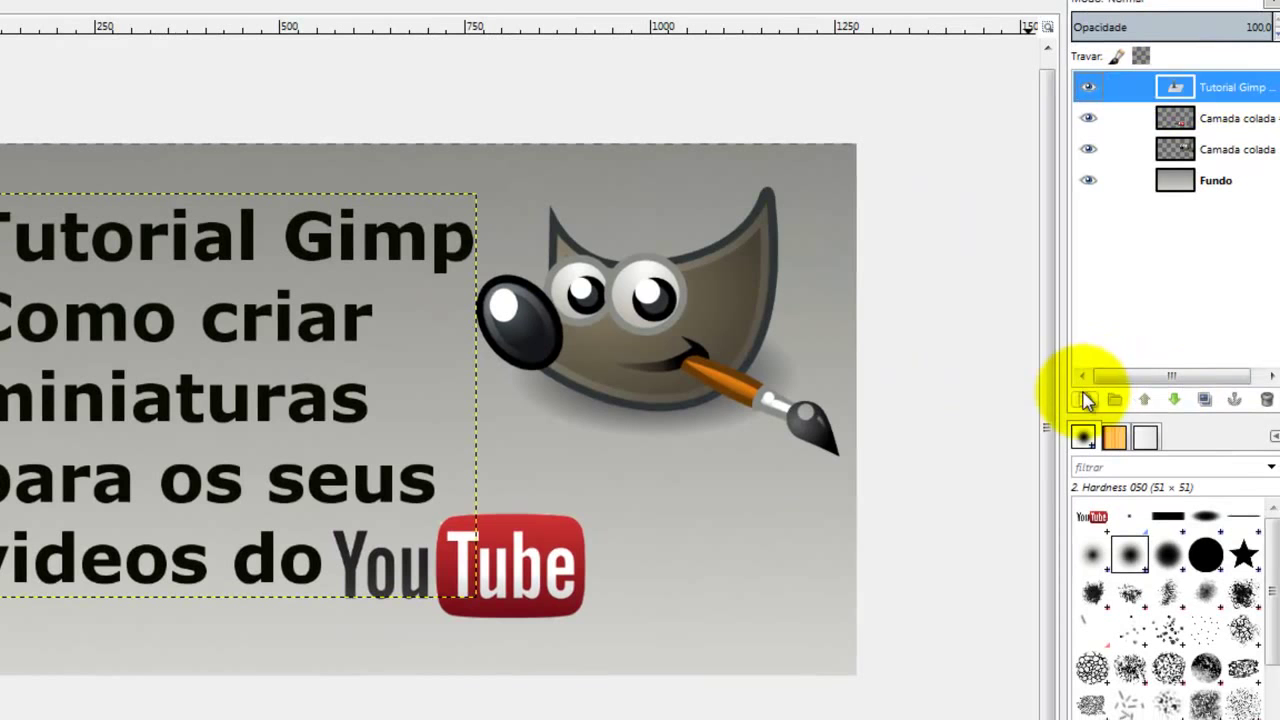
{"action": "left_click", "coordinate": [1088, 400]}
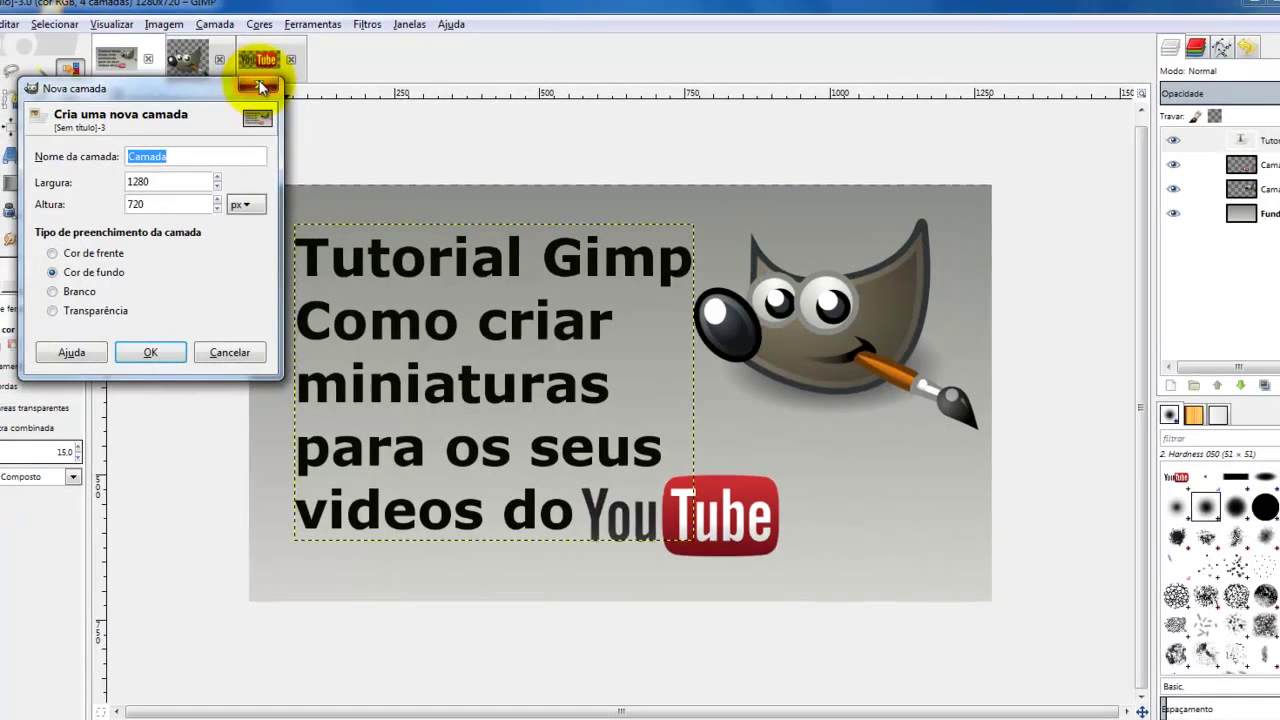
{"action": "key", "text": "Escape"}
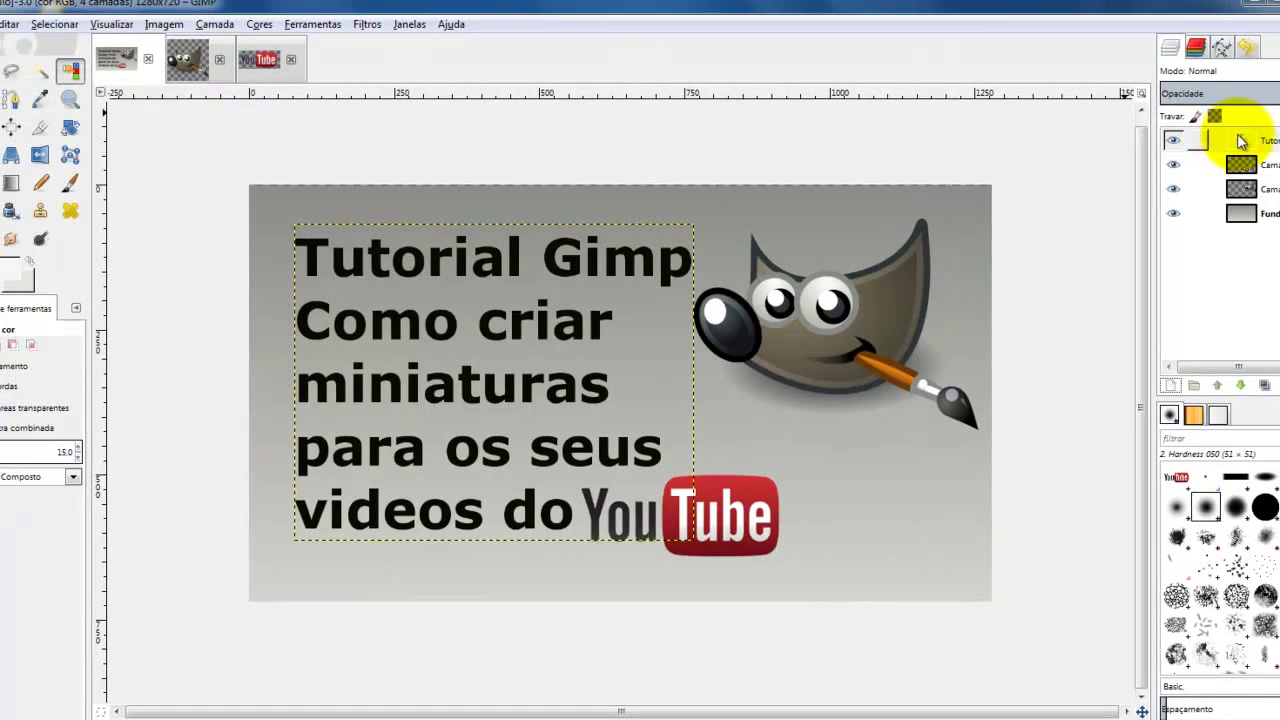
- Select the black title letters by colour, duplicate the title layer, and pick the lower copy
{"action": "left_click", "coordinate": [340, 263]}
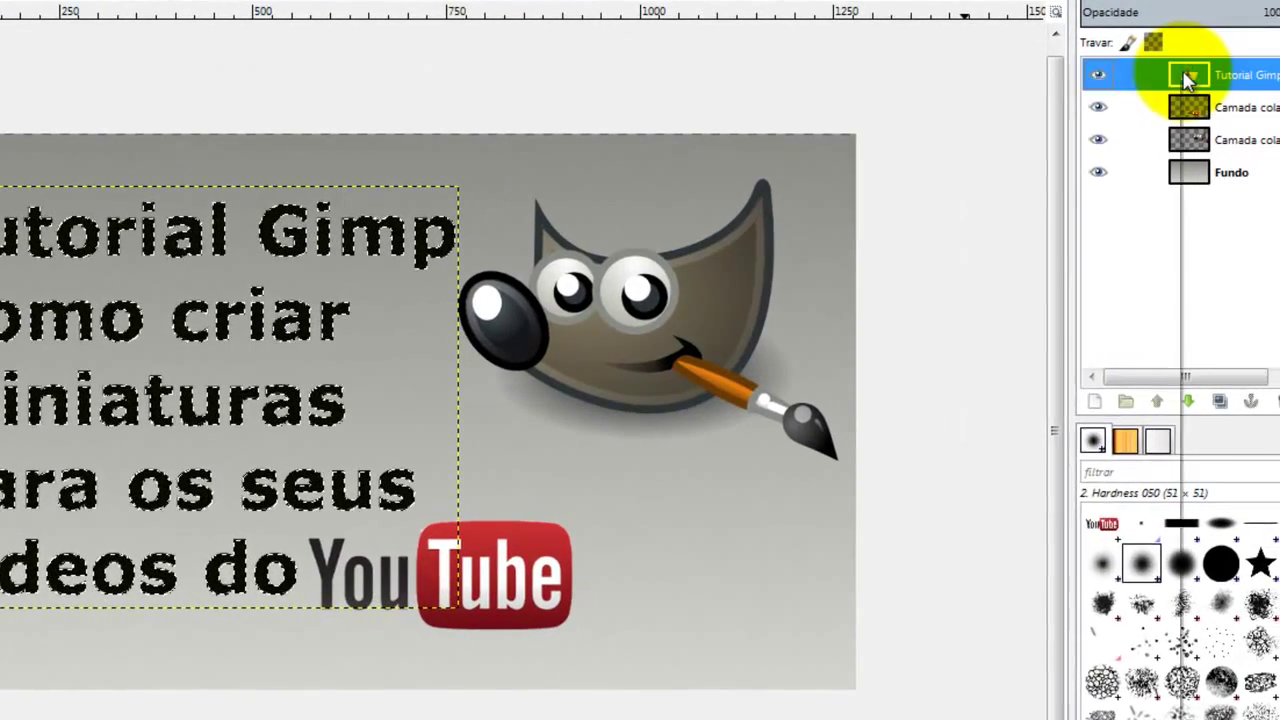
{"action": "right_click", "coordinate": [1195, 85]}
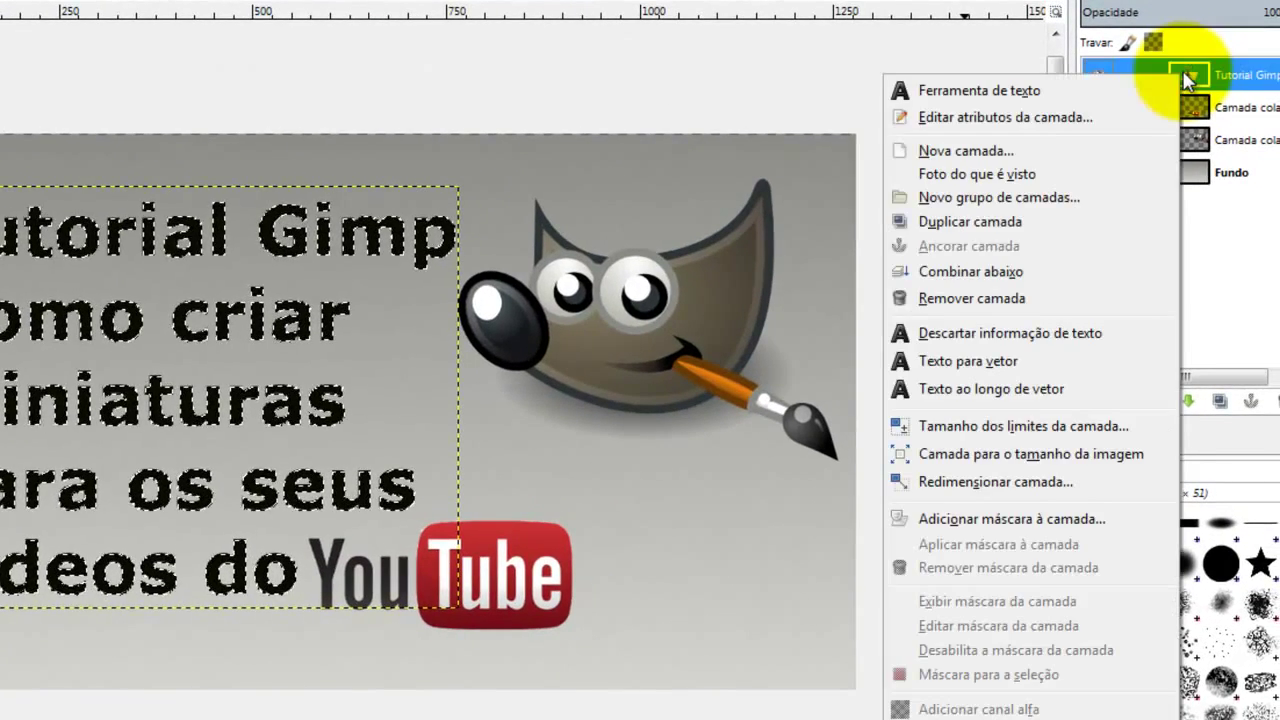
{"action": "left_click", "coordinate": [1005, 222]}
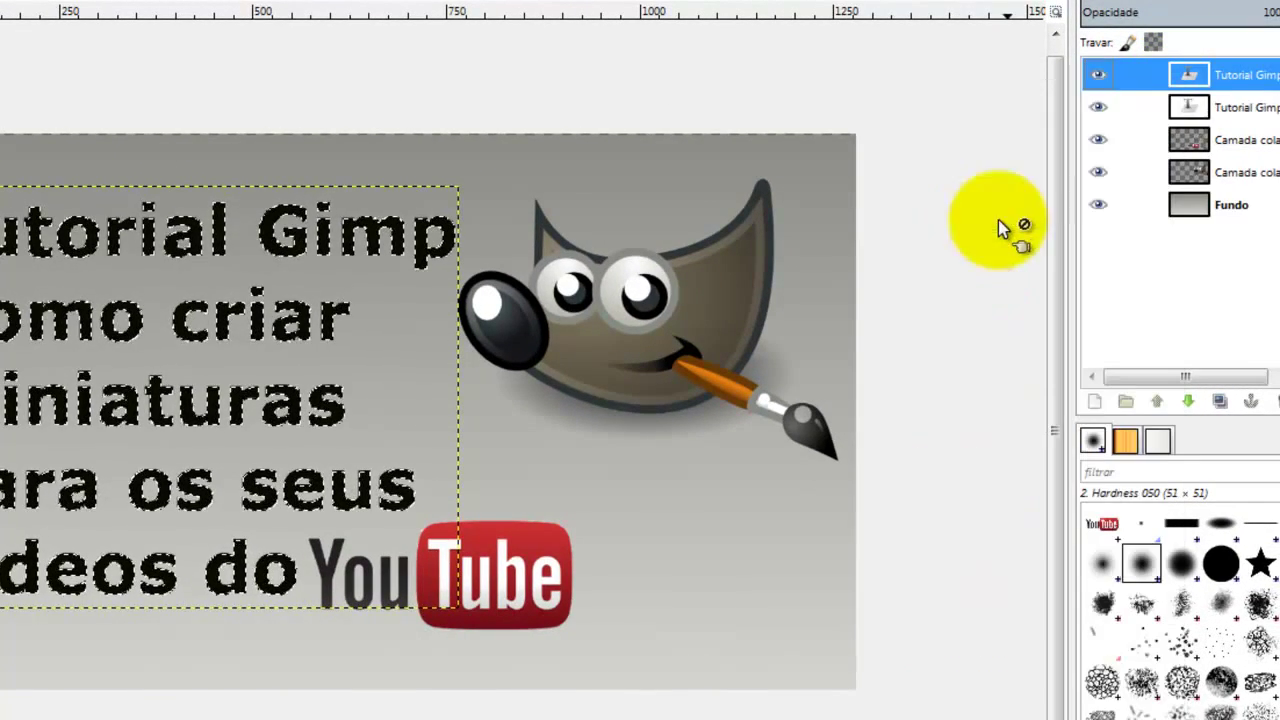
{"action": "left_click", "coordinate": [1190, 110]}
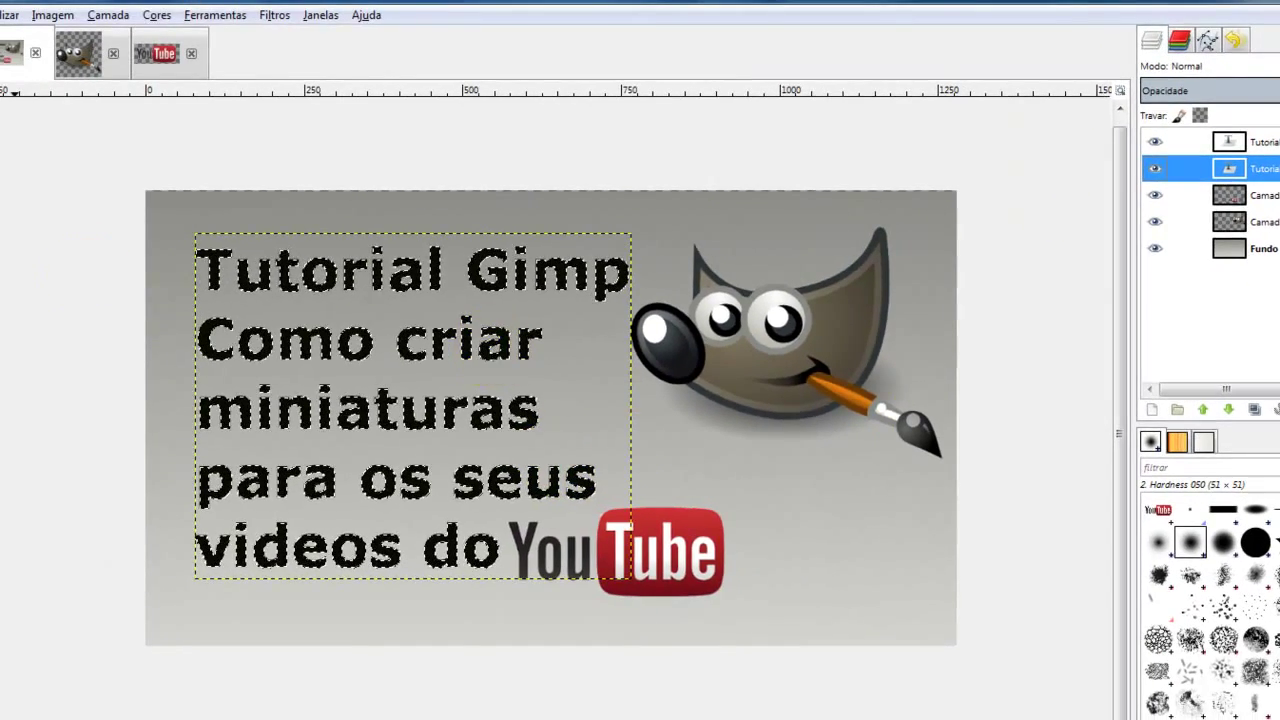
- Grow the letter selection by 5 px
{"action": "left_click", "coordinate": [2, 14]}
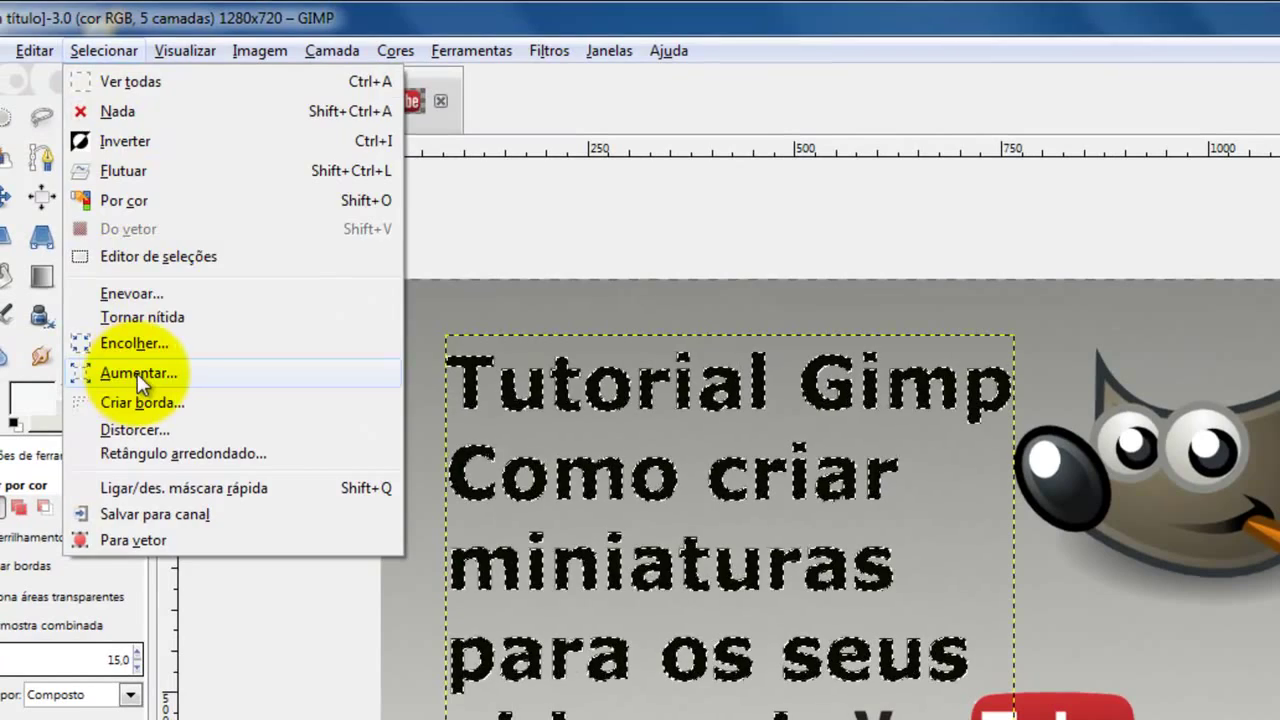
{"action": "left_click", "coordinate": [137, 373]}
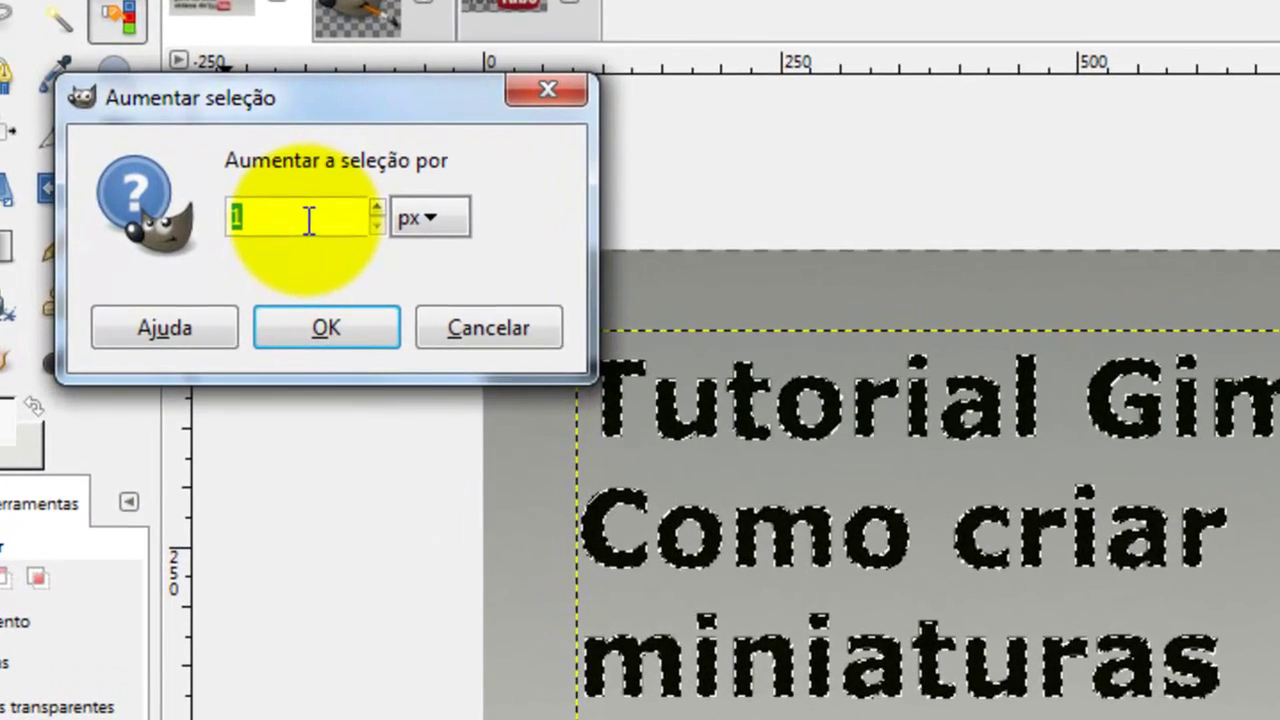
{"action": "type", "text": "5"}
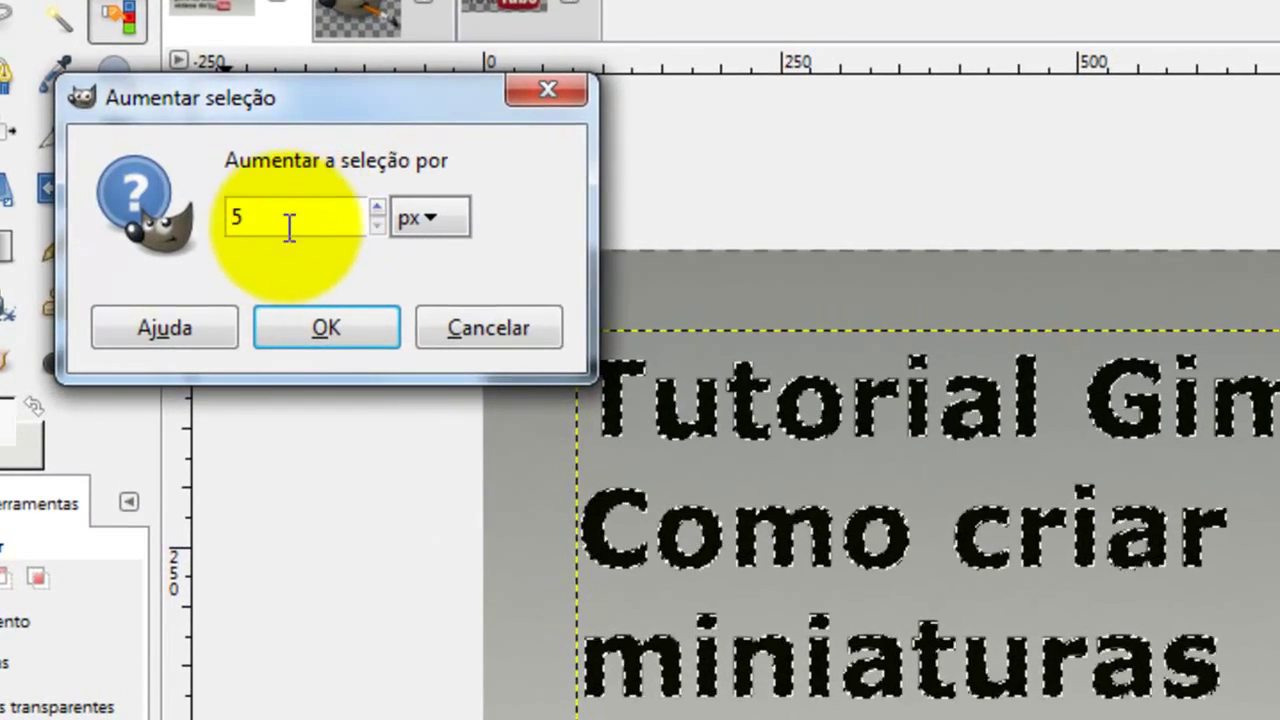
{"action": "left_click", "coordinate": [323, 323]}
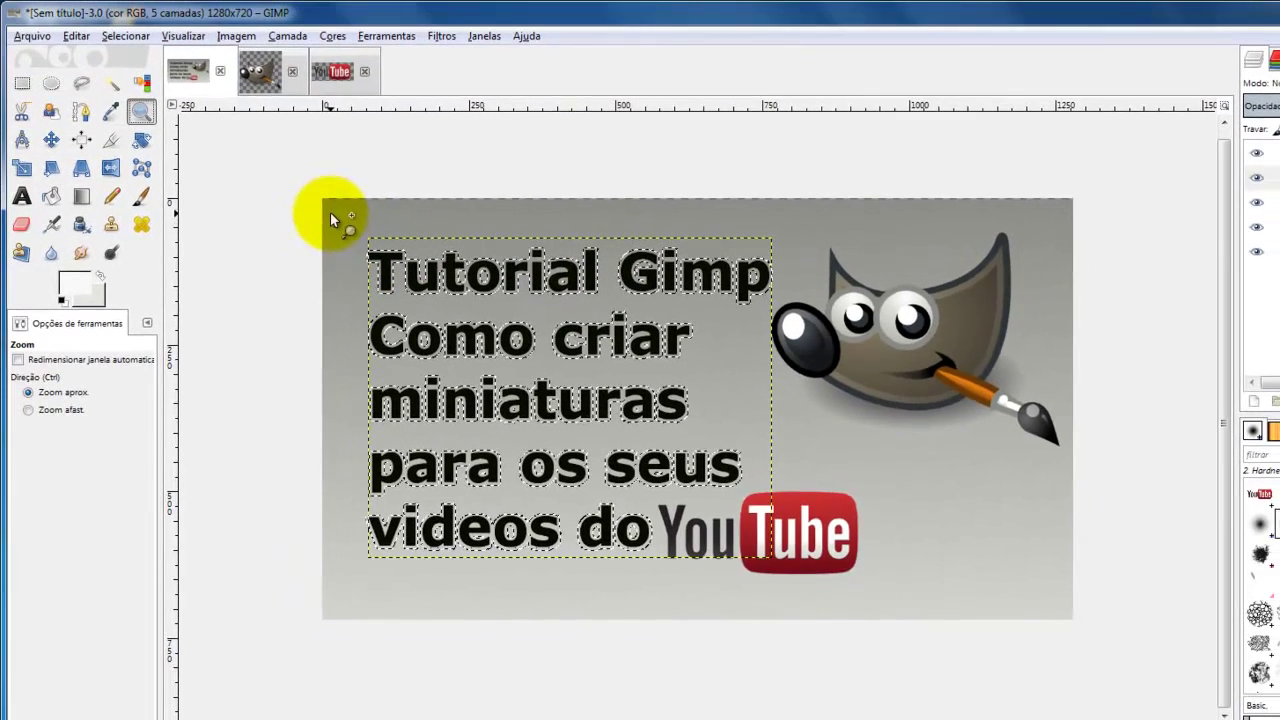
- Zoom into the title and bucket-fill the grown selection white, including inside the 'o' of 'os'
{"action": "left_click_drag", "start_coordinate": [331, 214], "coordinate": [562, 535]}
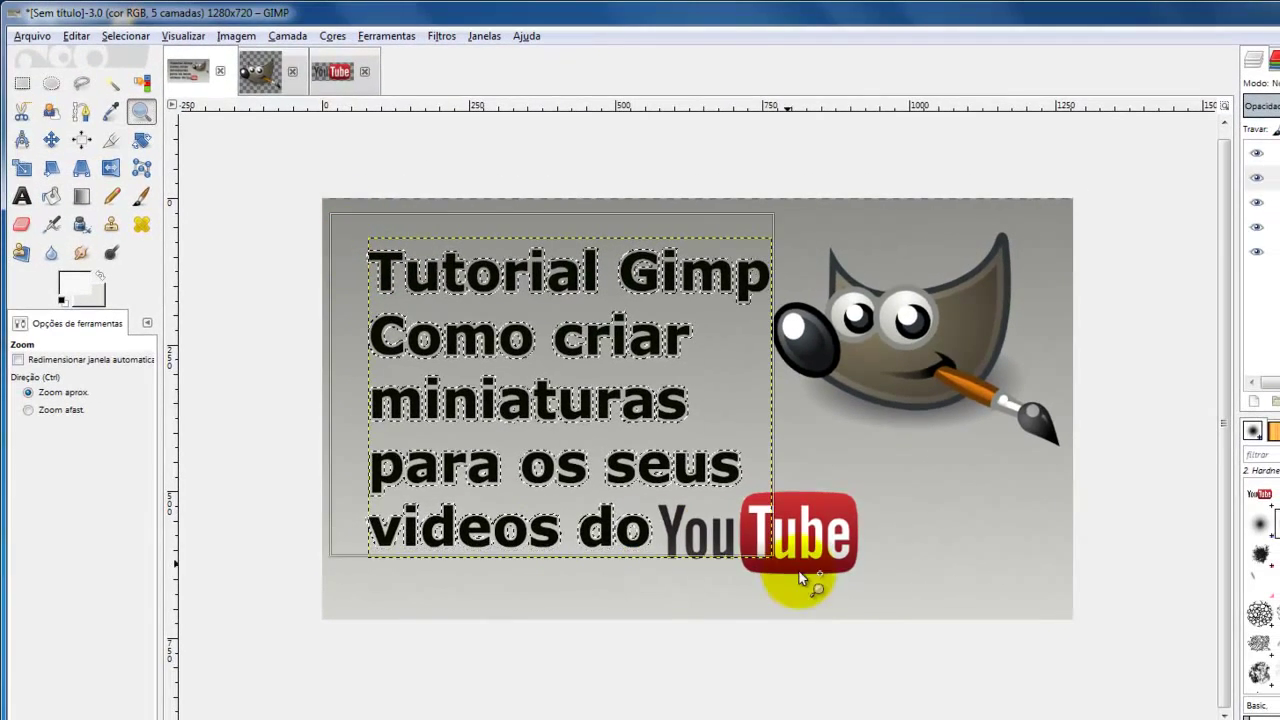
{"action": "left_click_drag", "start_coordinate": [796, 566], "coordinate": [797, 568]}
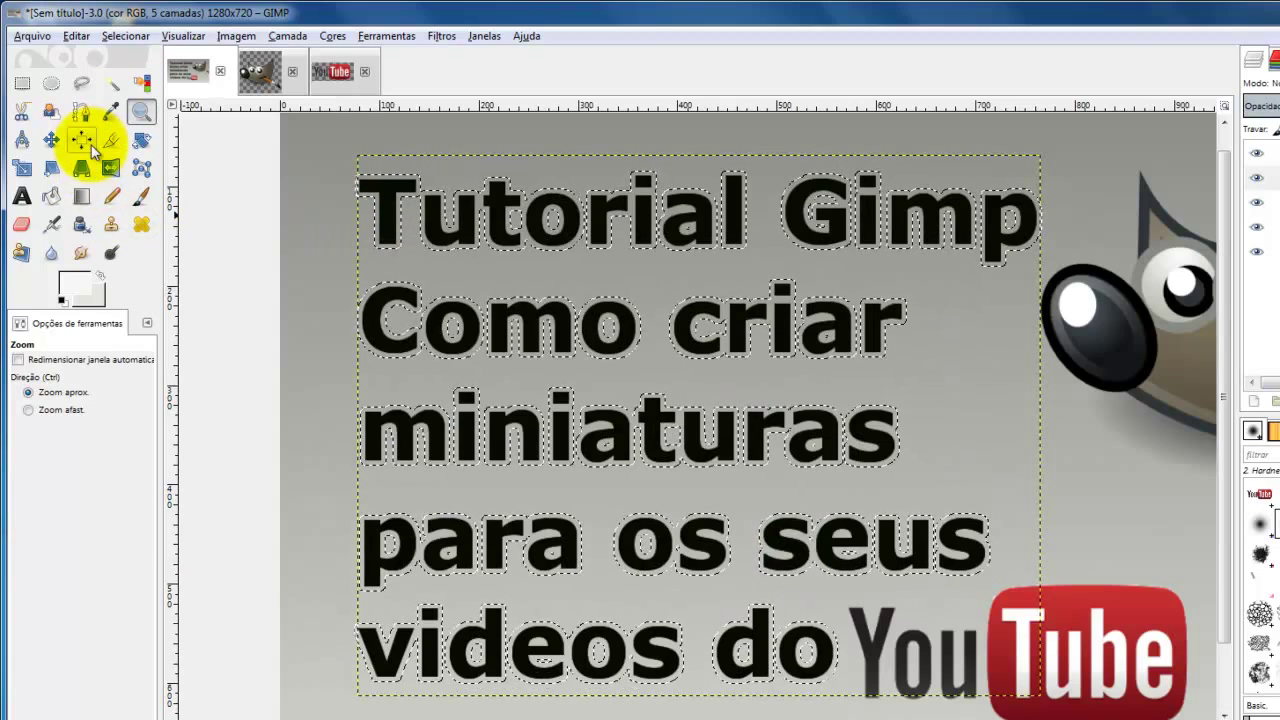
{"action": "left_click", "coordinate": [52, 198]}
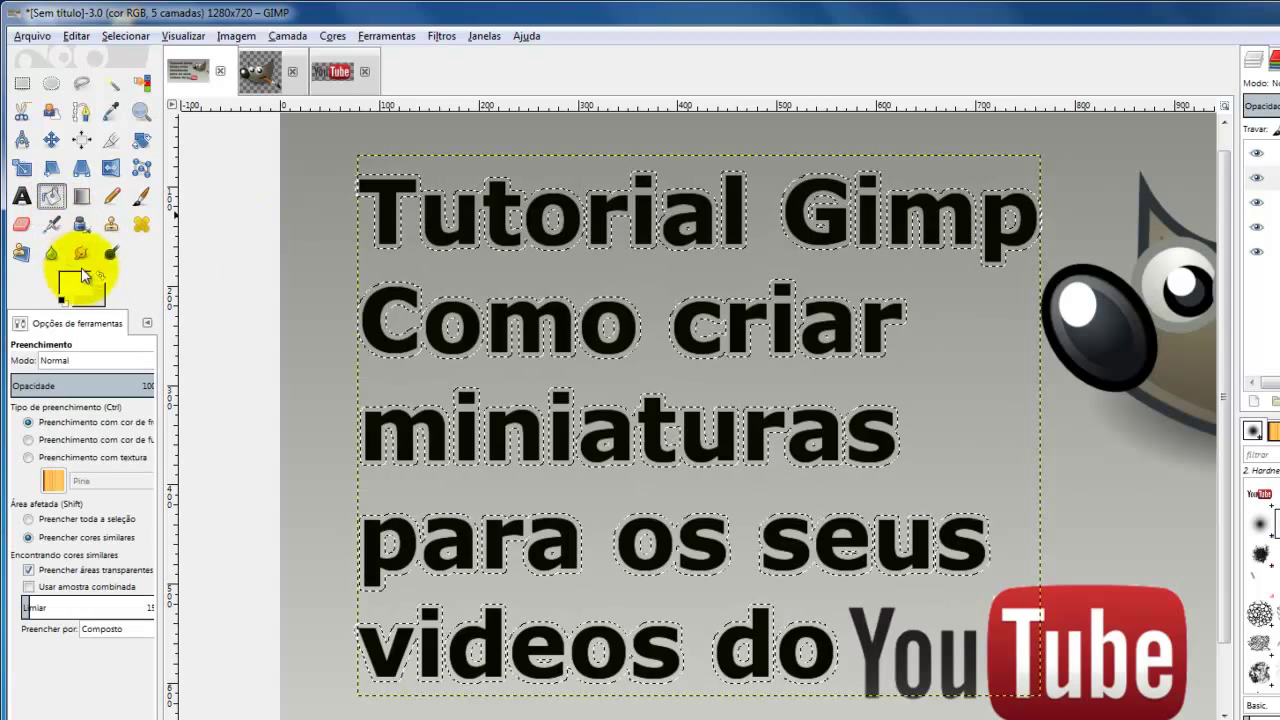
{"action": "left_click", "coordinate": [406, 201]}
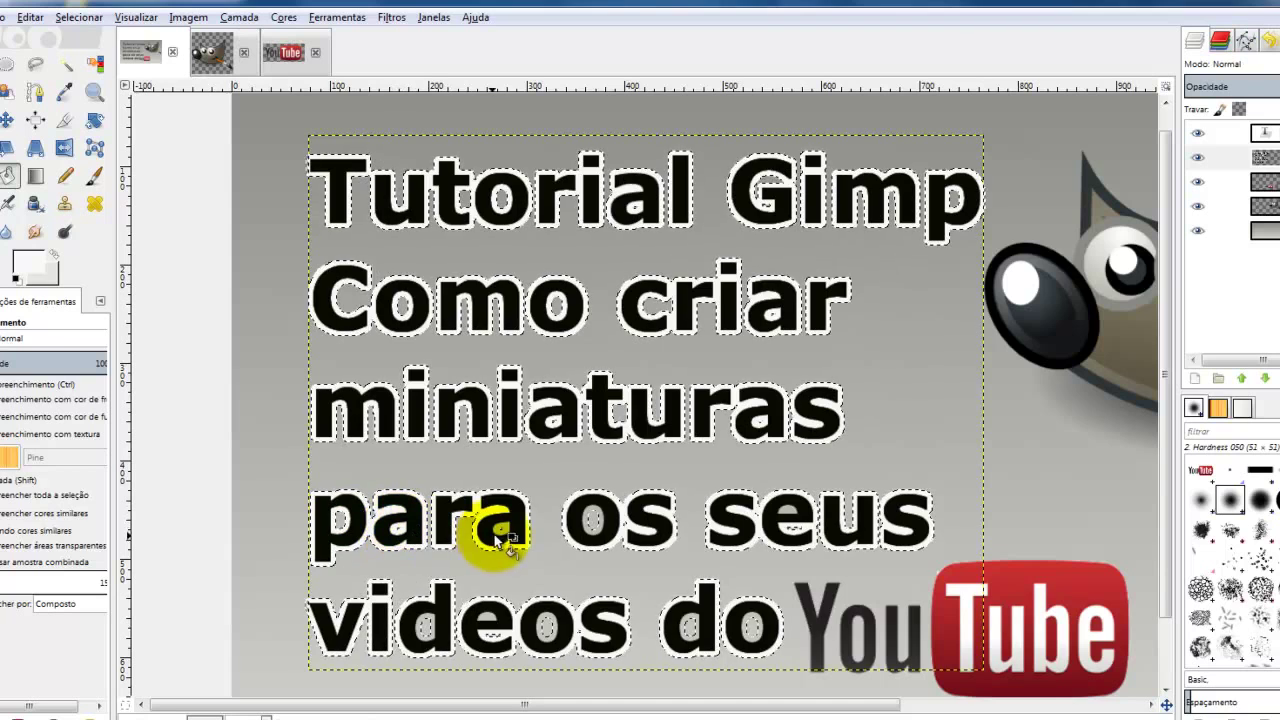
{"action": "left_click", "coordinate": [604, 524]}
{"action": "left_click", "coordinate": [622, 524]}
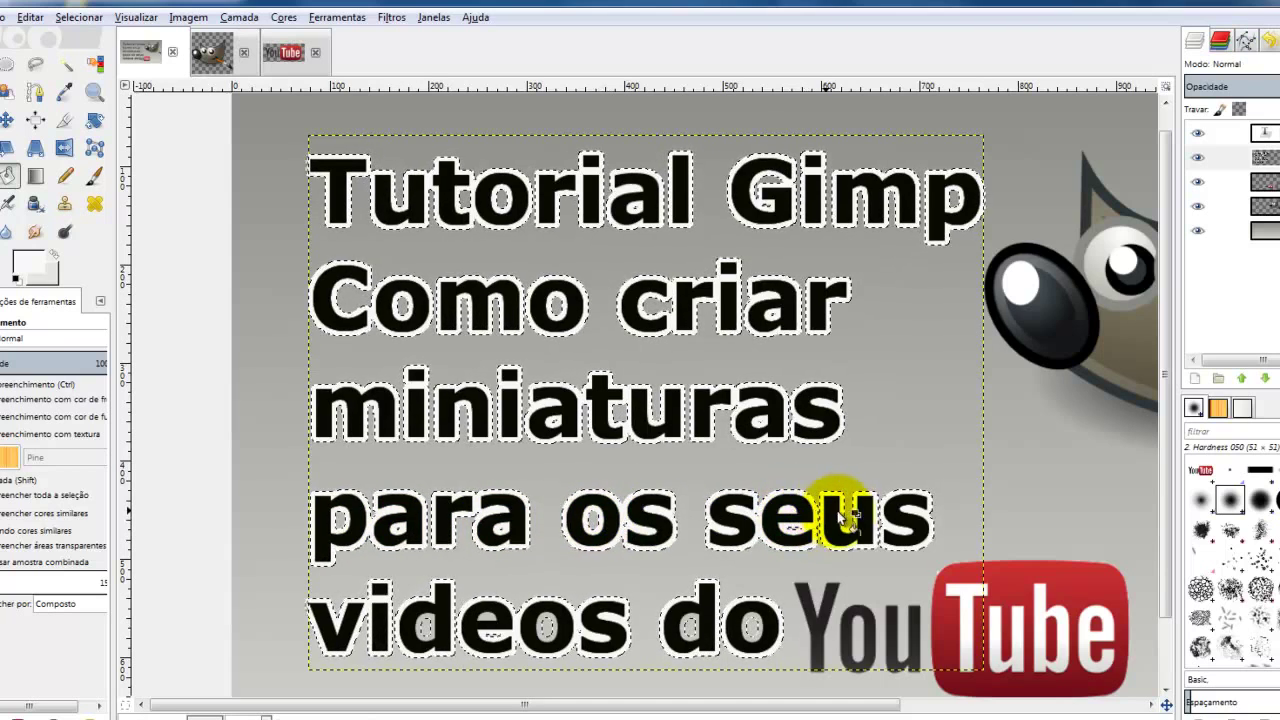
{"action": "scroll", "coordinate": [440, 560], "scroll_direction": "up", "scroll_amount": 1}
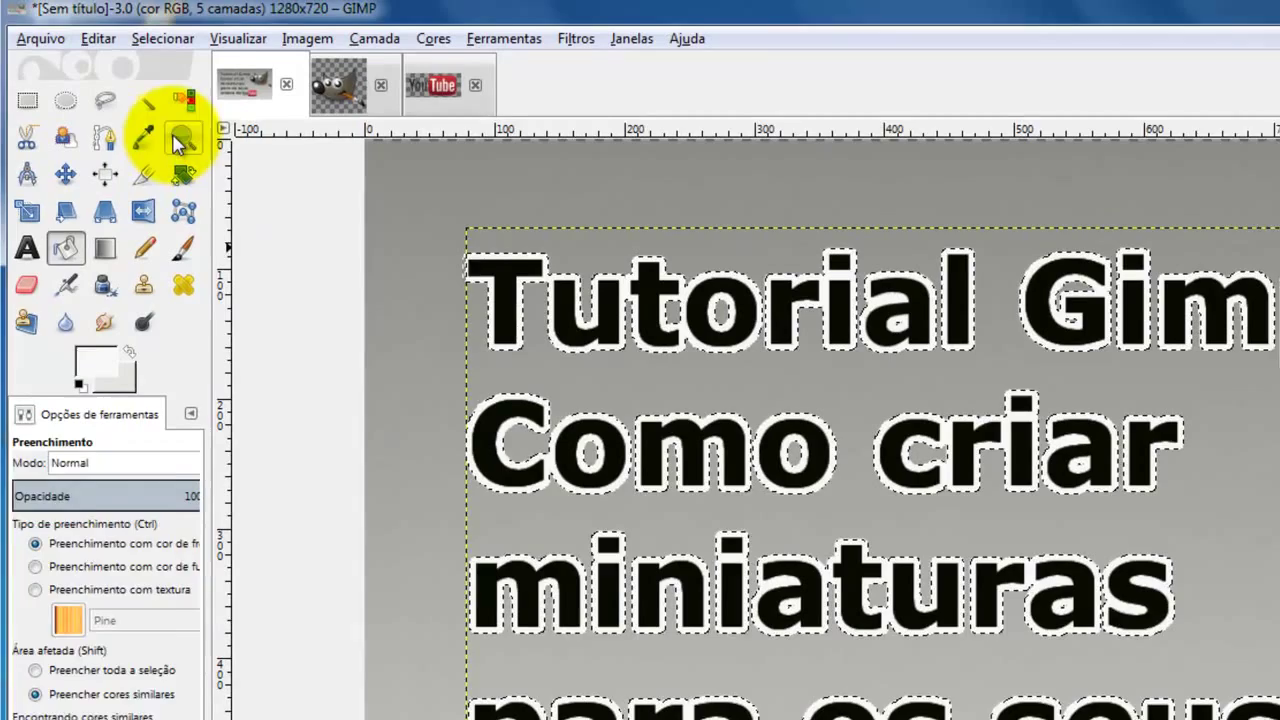
{"action": "left_click", "coordinate": [178, 140]}
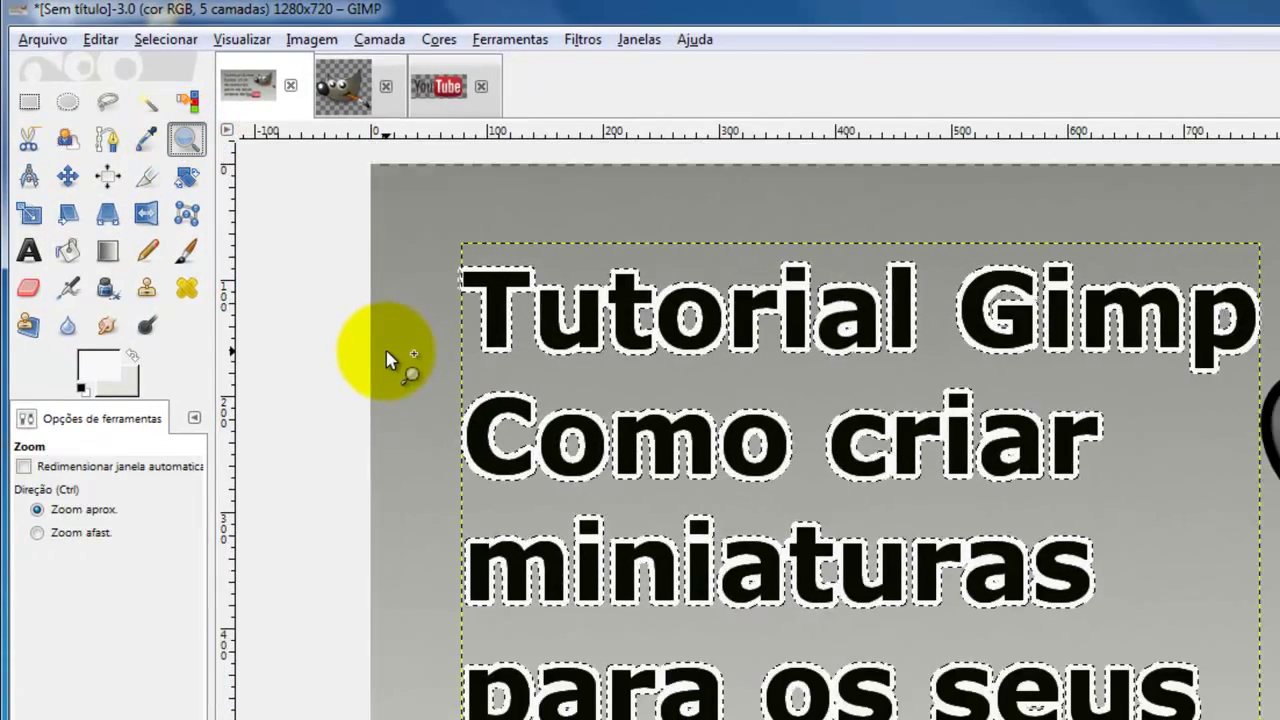
- Zoom out to the whole image and remove the selection around the text
{"action": "left_click", "coordinate": [385, 360], "text": "ctrl"}
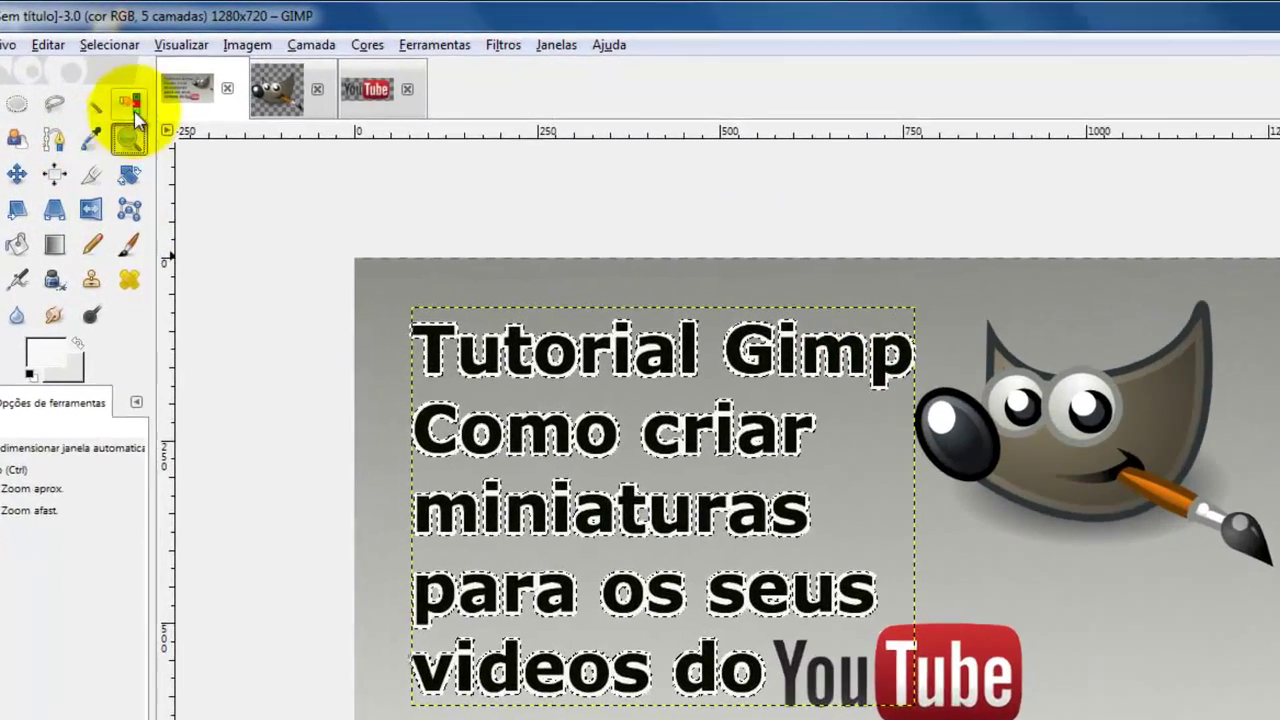
{"action": "left_click", "coordinate": [109, 45]}
{"action": "left_click", "coordinate": [125, 101]}
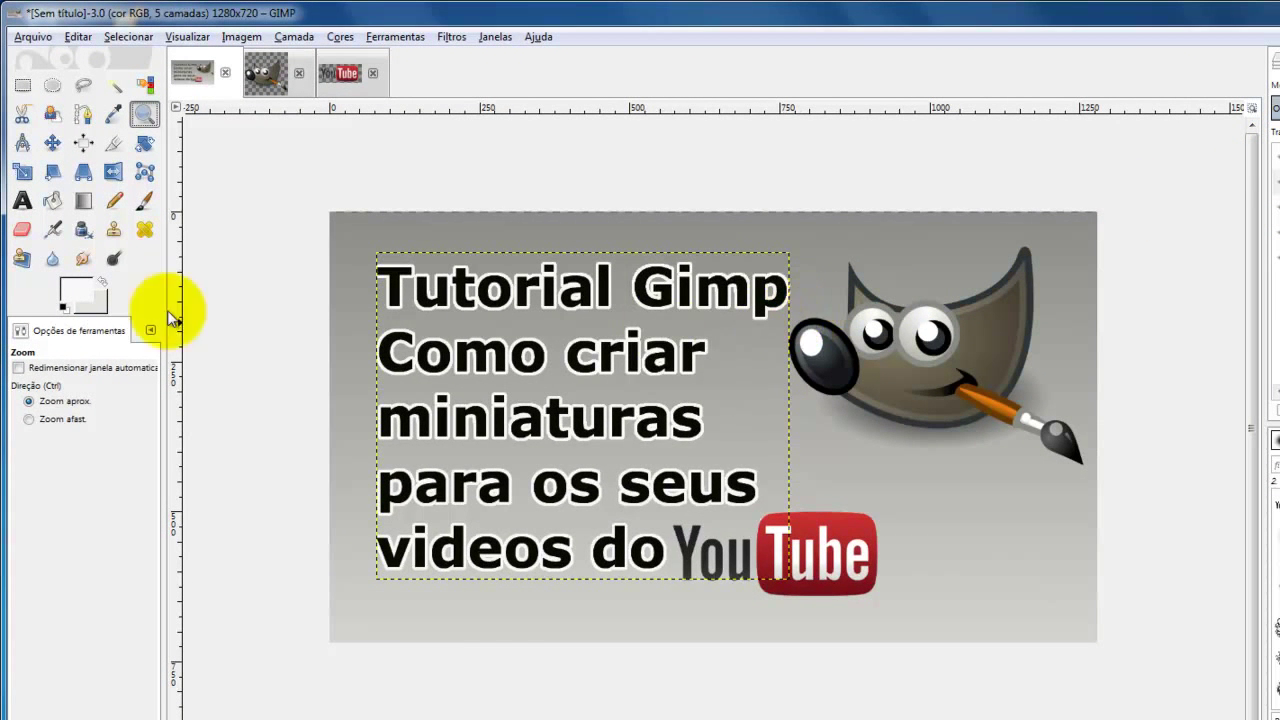
- Scale the YouTube logo layer to 342×149 px and move it right after 'videos do'
{"action": "left_click", "coordinate": [23, 171]}
{"action": "left_click", "coordinate": [839, 574]}
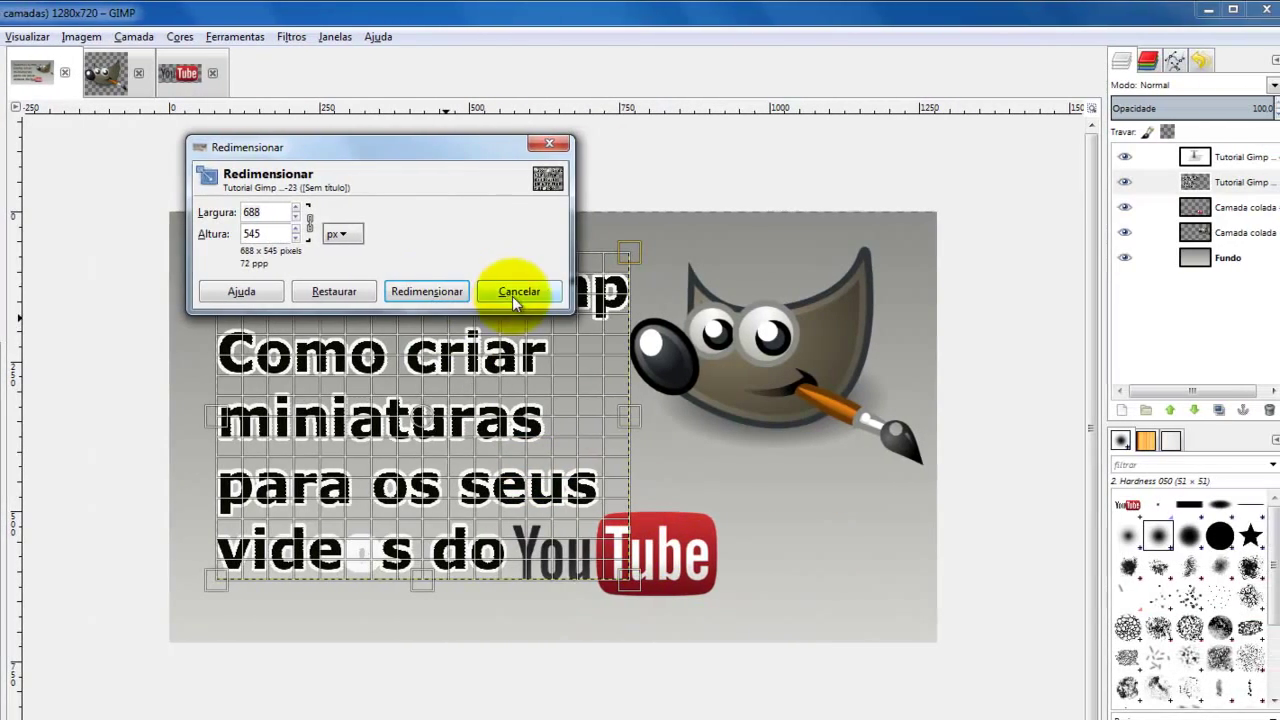
{"action": "left_click", "coordinate": [676, 291]}
{"action": "left_click", "coordinate": [1150, 232]}
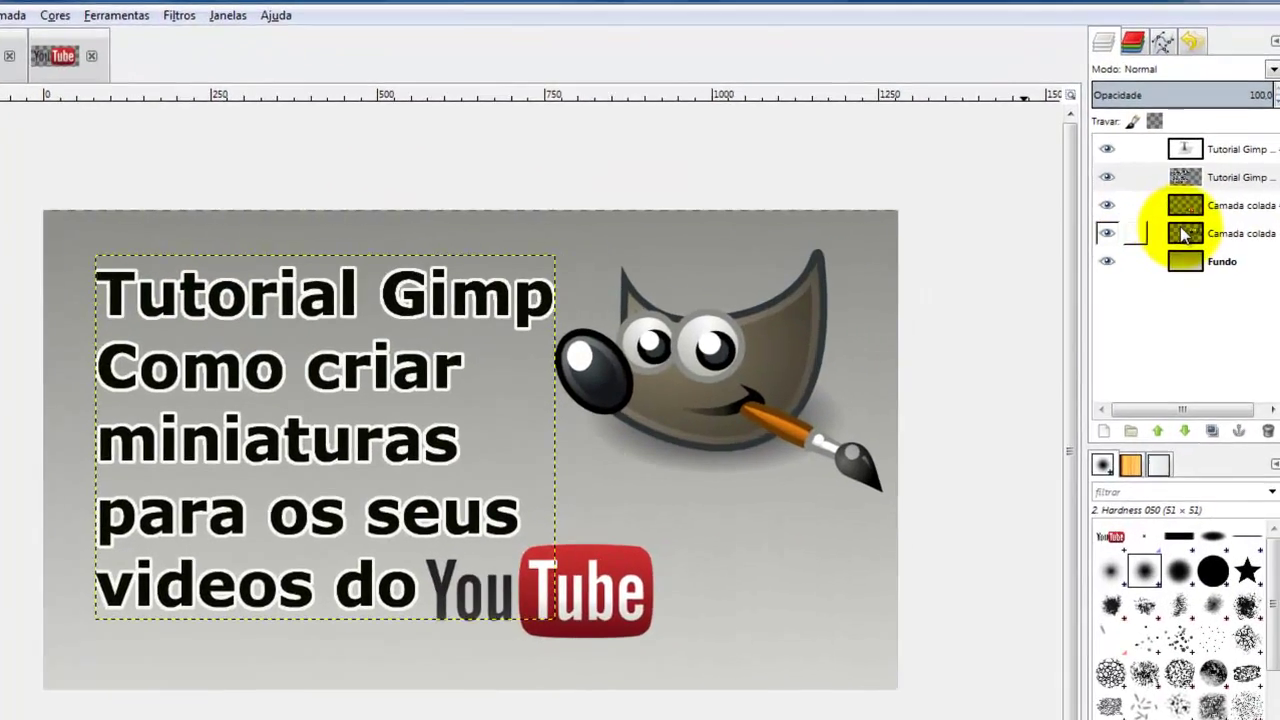
{"action": "left_click", "coordinate": [1160, 203]}
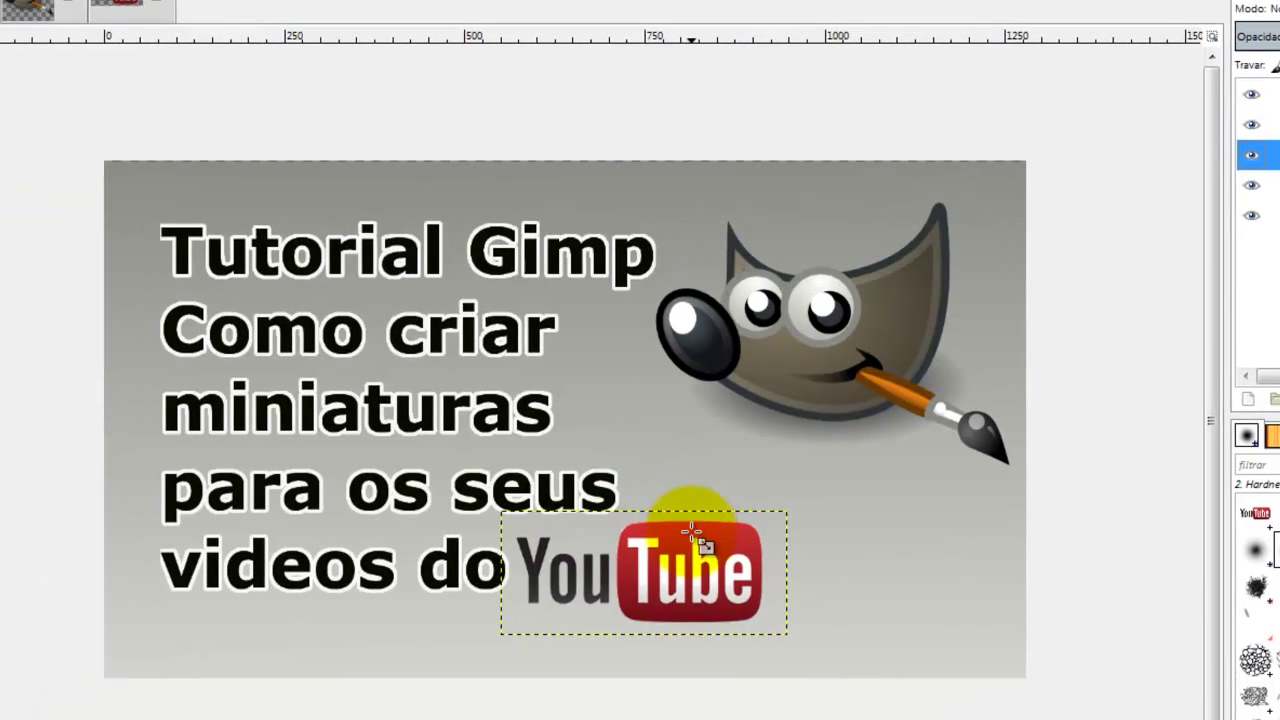
{"action": "left_click", "coordinate": [539, 560]}
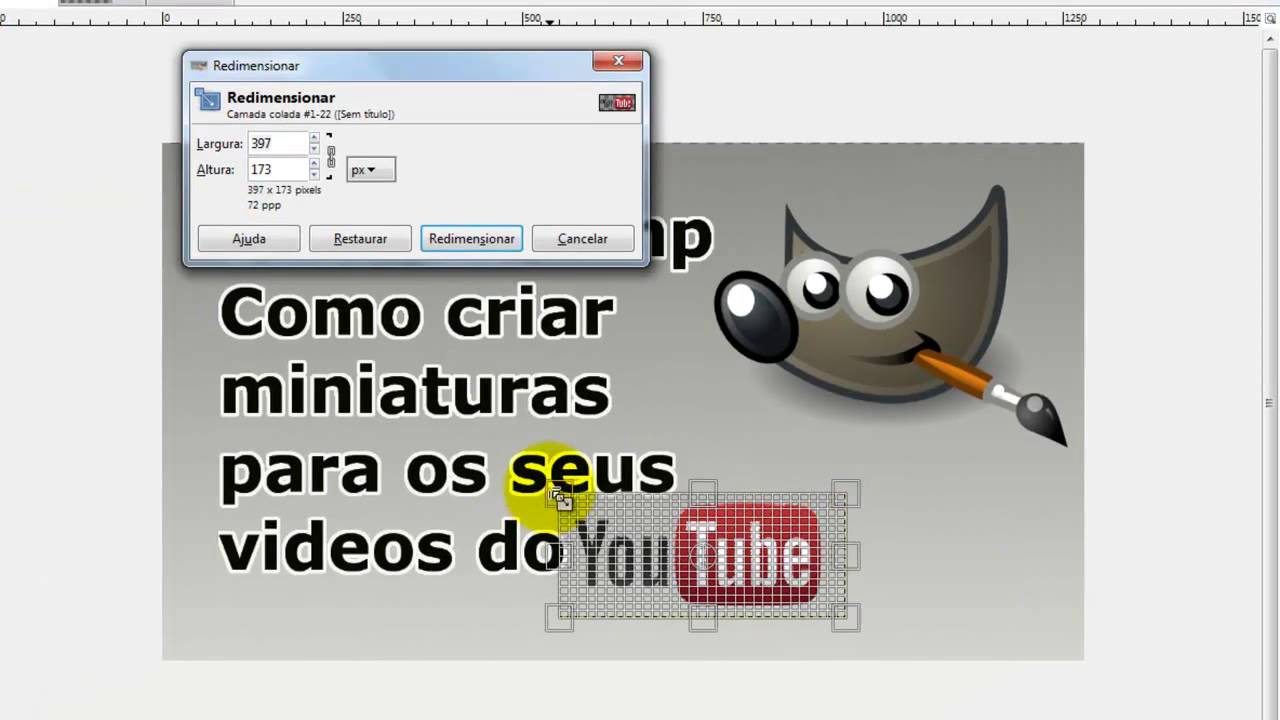
{"action": "left_click_drag", "start_coordinate": [556, 511], "coordinate": [598, 512]}
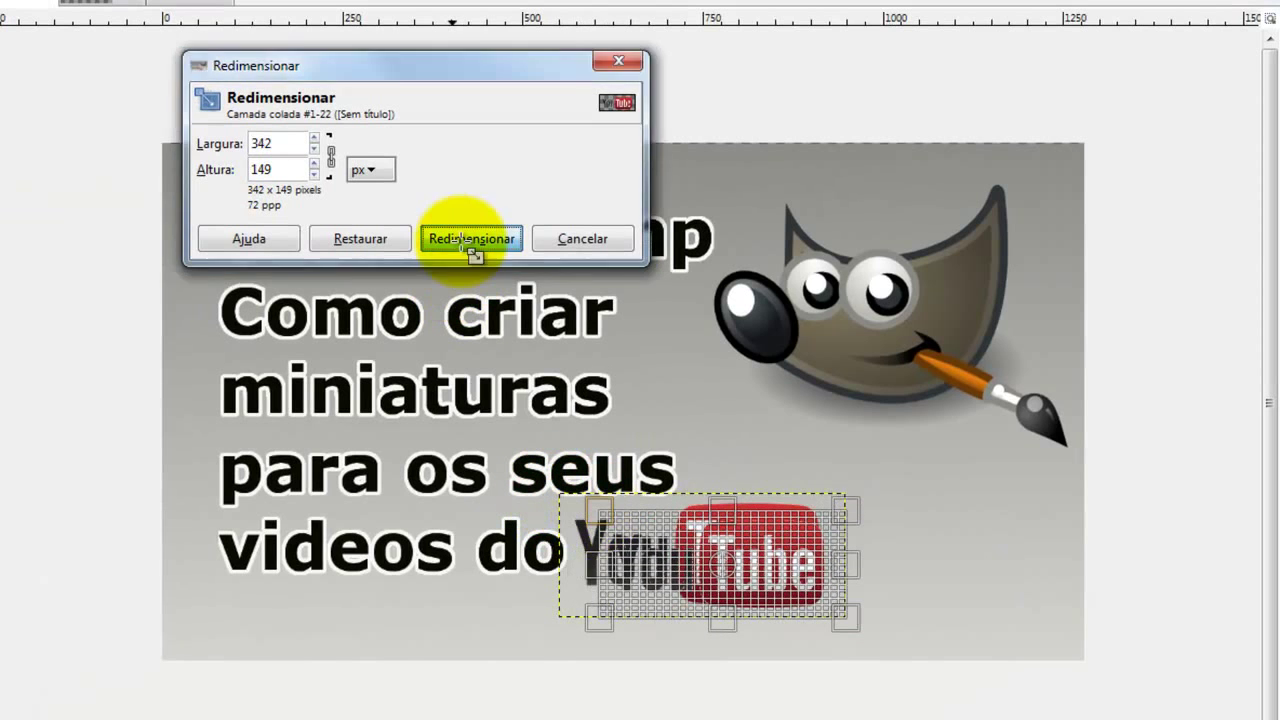
{"action": "left_click", "coordinate": [468, 238]}
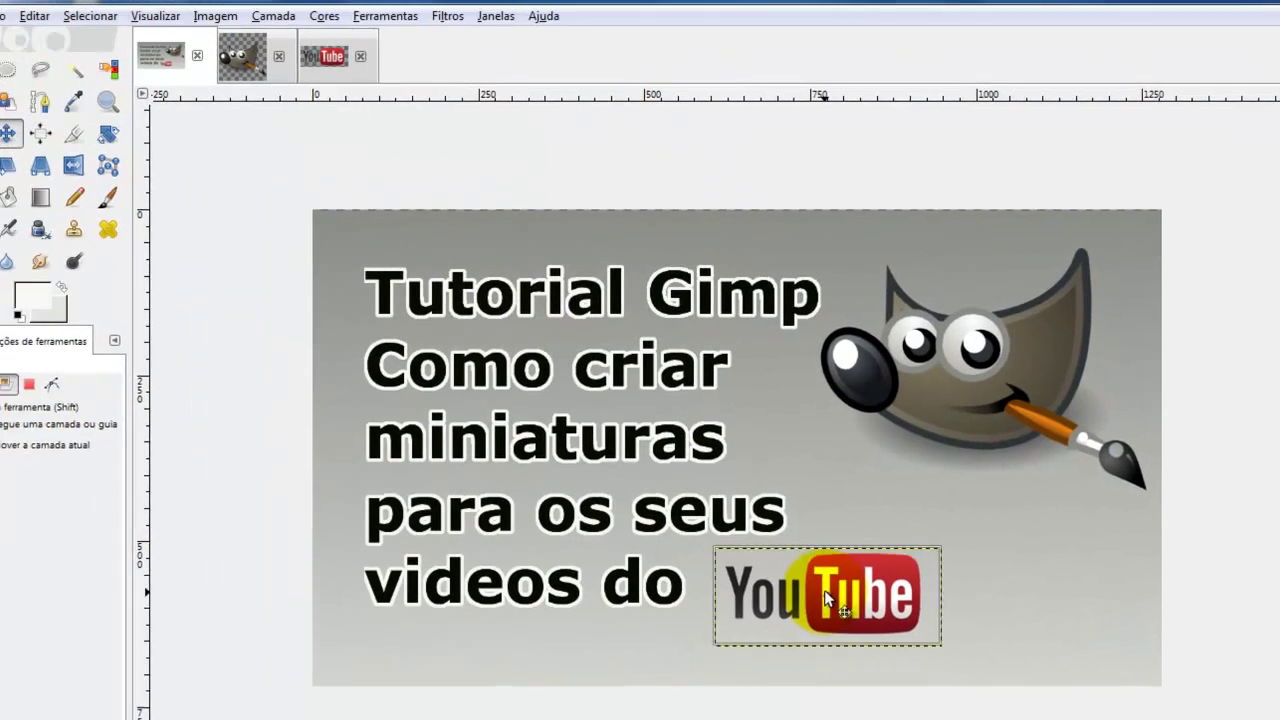
{"action": "mouse_move", "coordinate": [826, 598]}
{"action": "left_mouse_down"}
{"action": "mouse_move", "coordinate": [797, 590]}
{"action": "mouse_move", "coordinate": [826, 596]}
{"action": "left_mouse_up"}
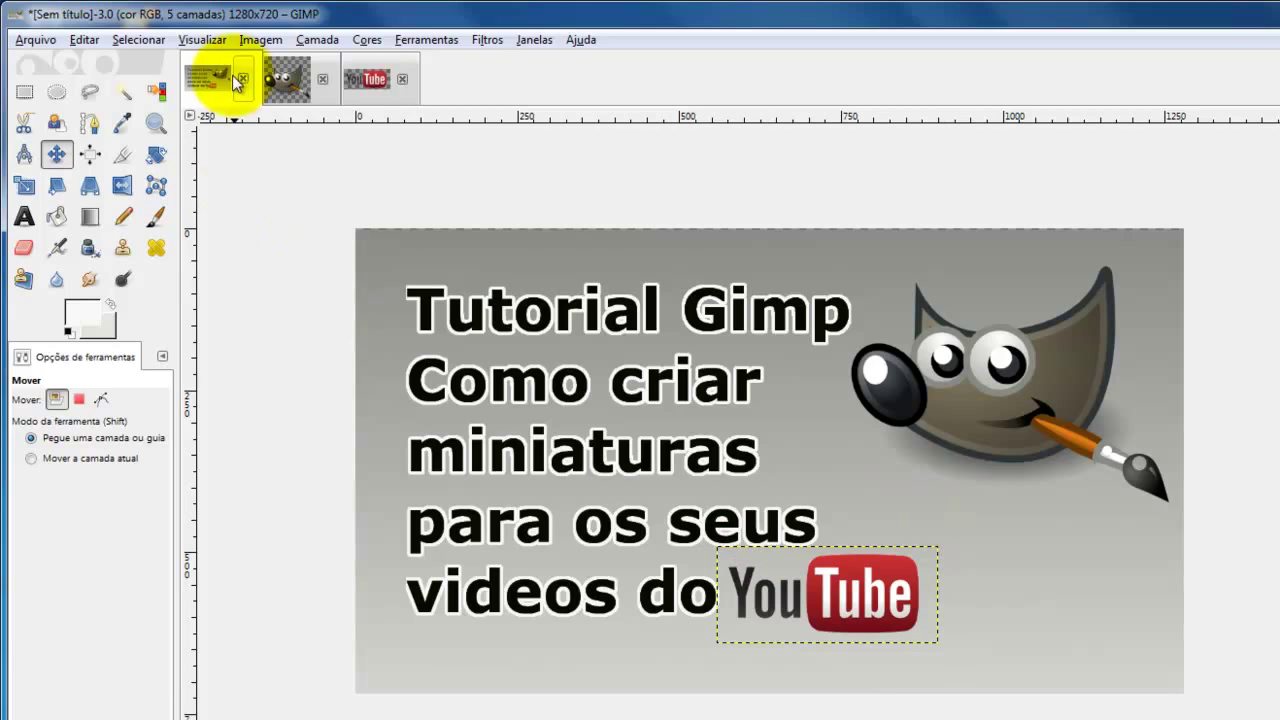
- Flatten the image so title, Wilber and YouTube logo merge into one layer
{"action": "left_click", "coordinate": [257, 40]}
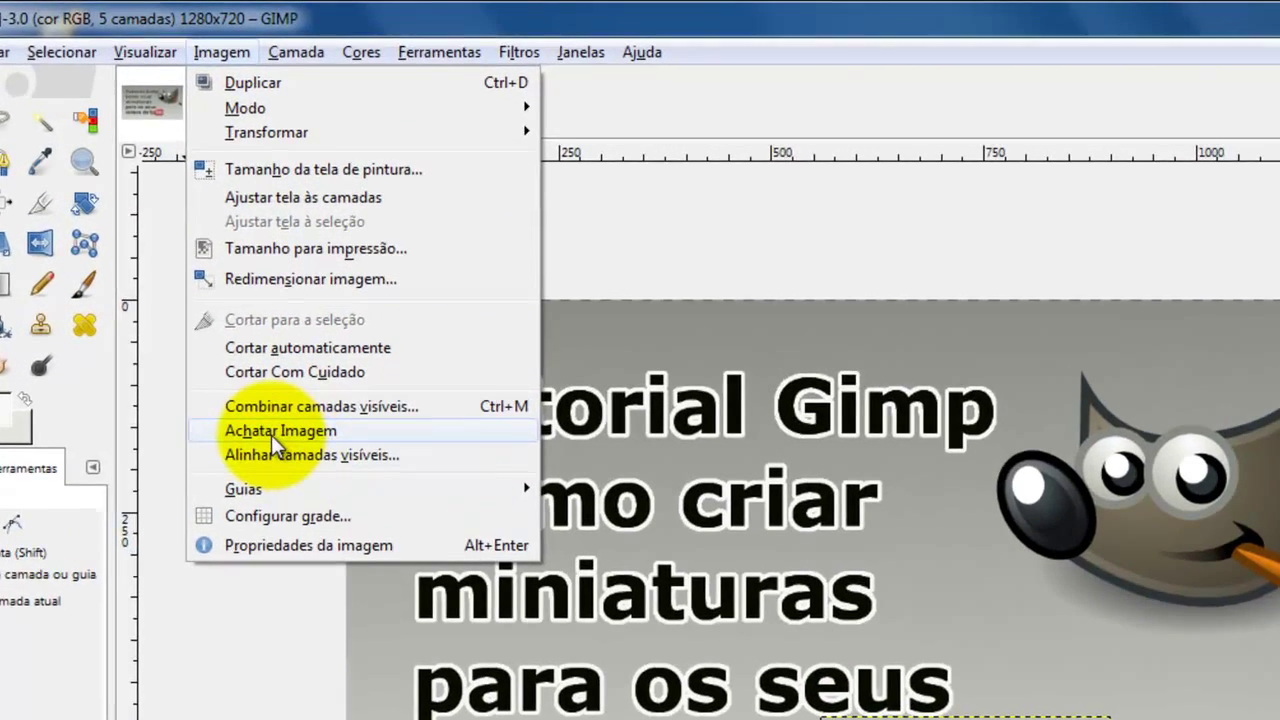
{"action": "left_click", "coordinate": [280, 431]}
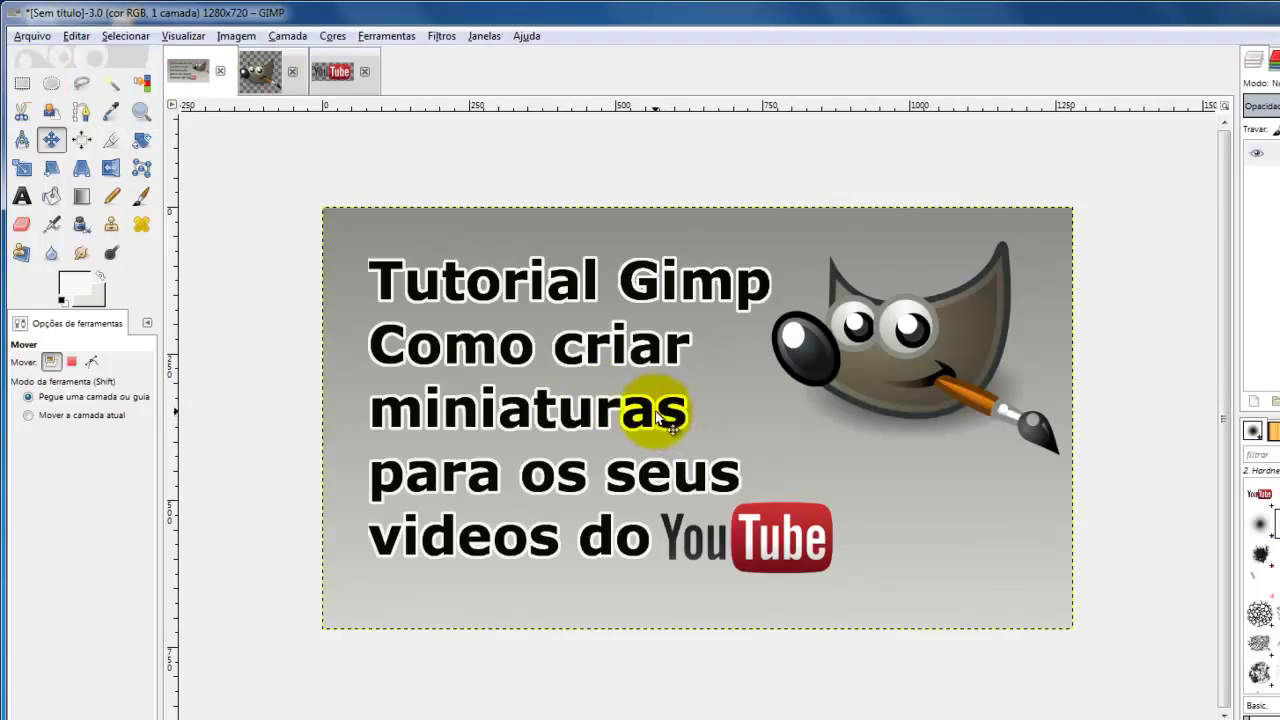
- Export the thumbnail to the Desktop as 'Sem título.png' with default PNG options
{"action": "left_click", "coordinate": [22, 40]}
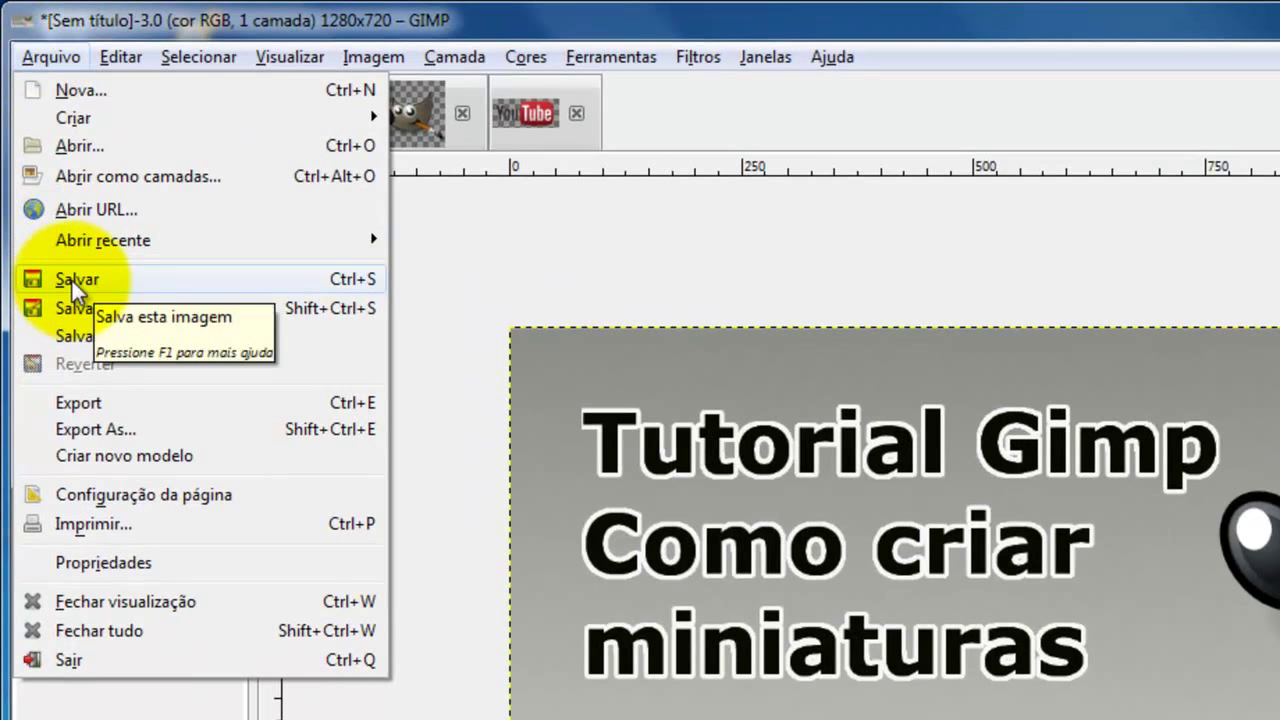
{"action": "left_click", "coordinate": [105, 431]}
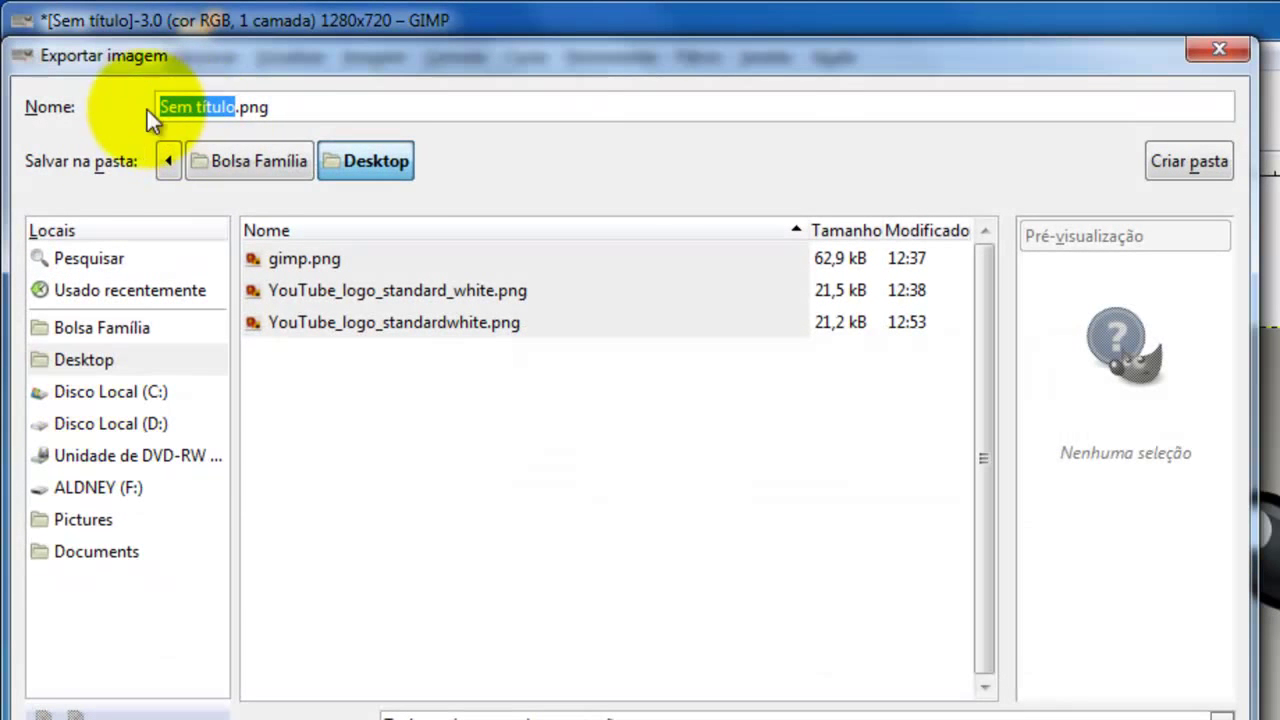
{"action": "left_click", "coordinate": [63, 358]}
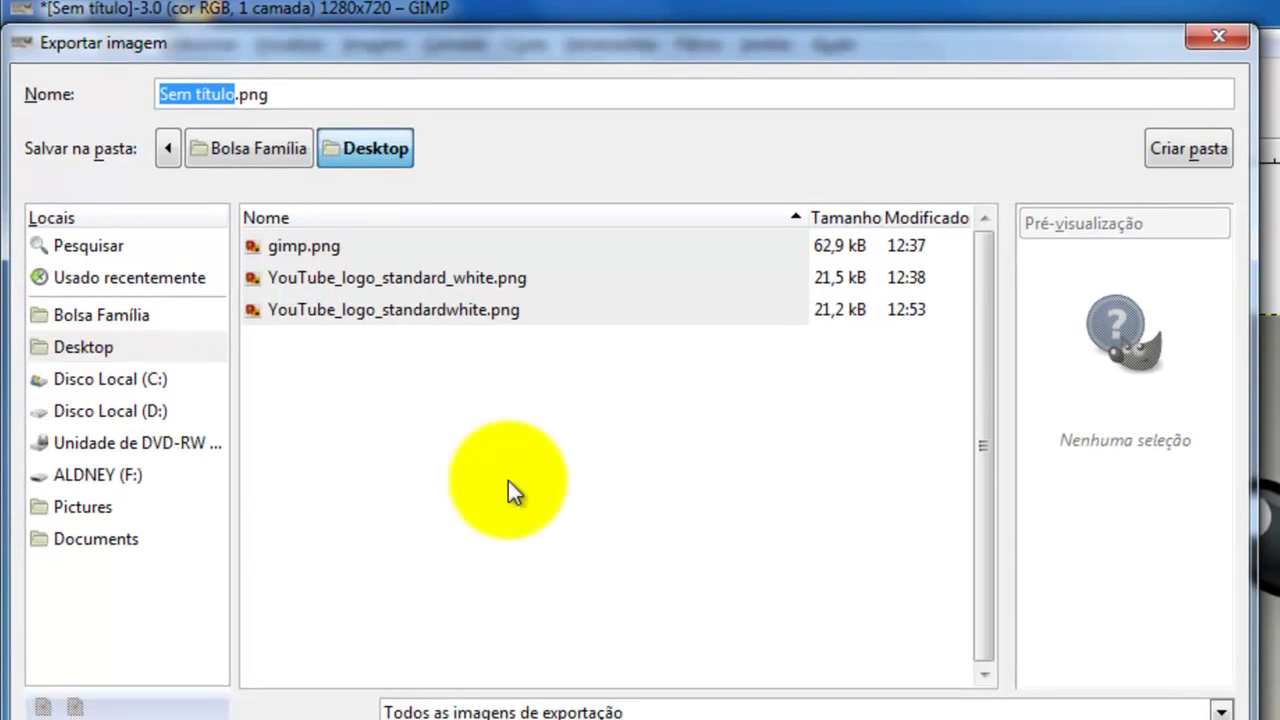
{"action": "left_click", "coordinate": [1037, 668]}
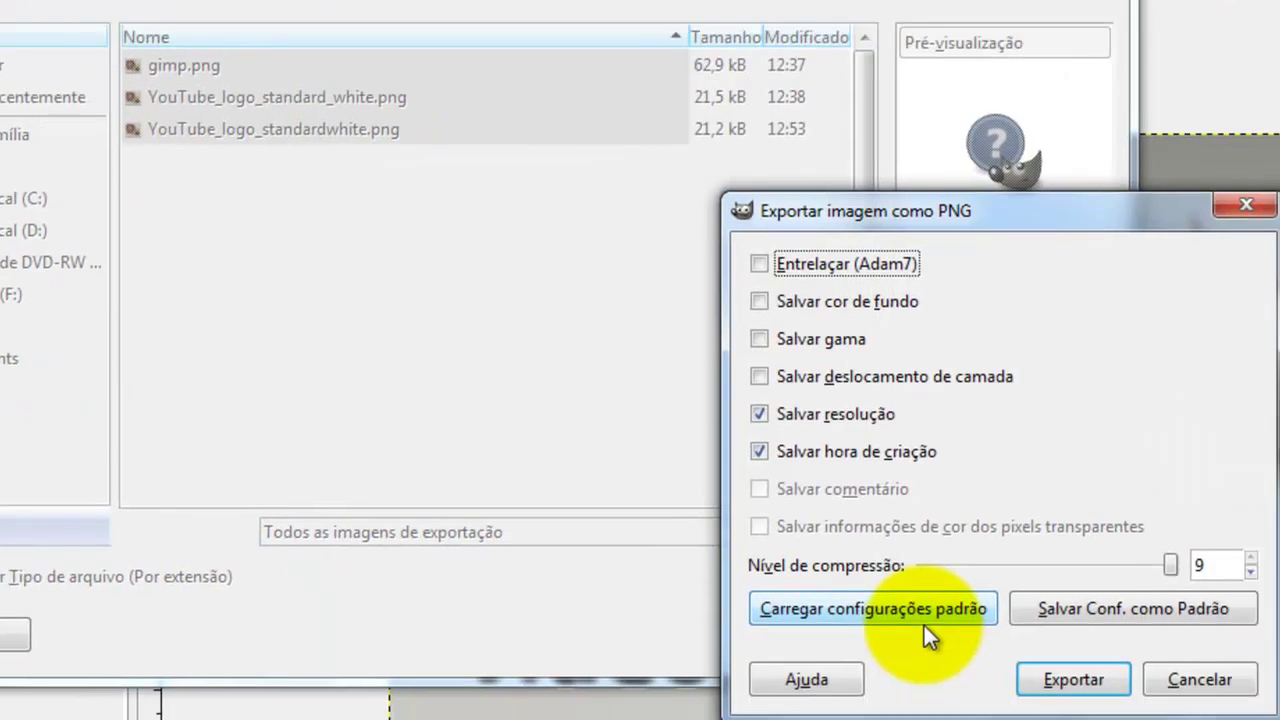
{"action": "left_click", "coordinate": [778, 582]}
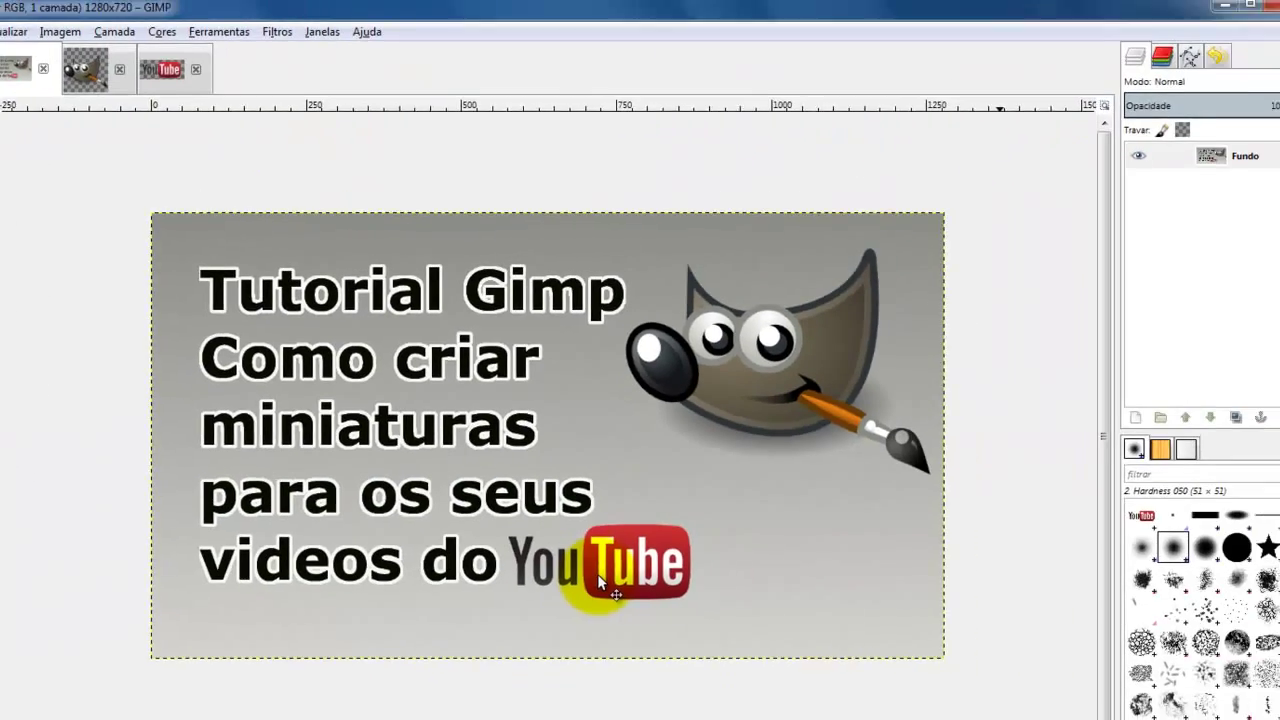
- Minimize GIMP and open the Desktop's 'Sem título' thumbnail maximized in Windows Photo Viewer
{"action": "left_click", "coordinate": [1166, 33]}
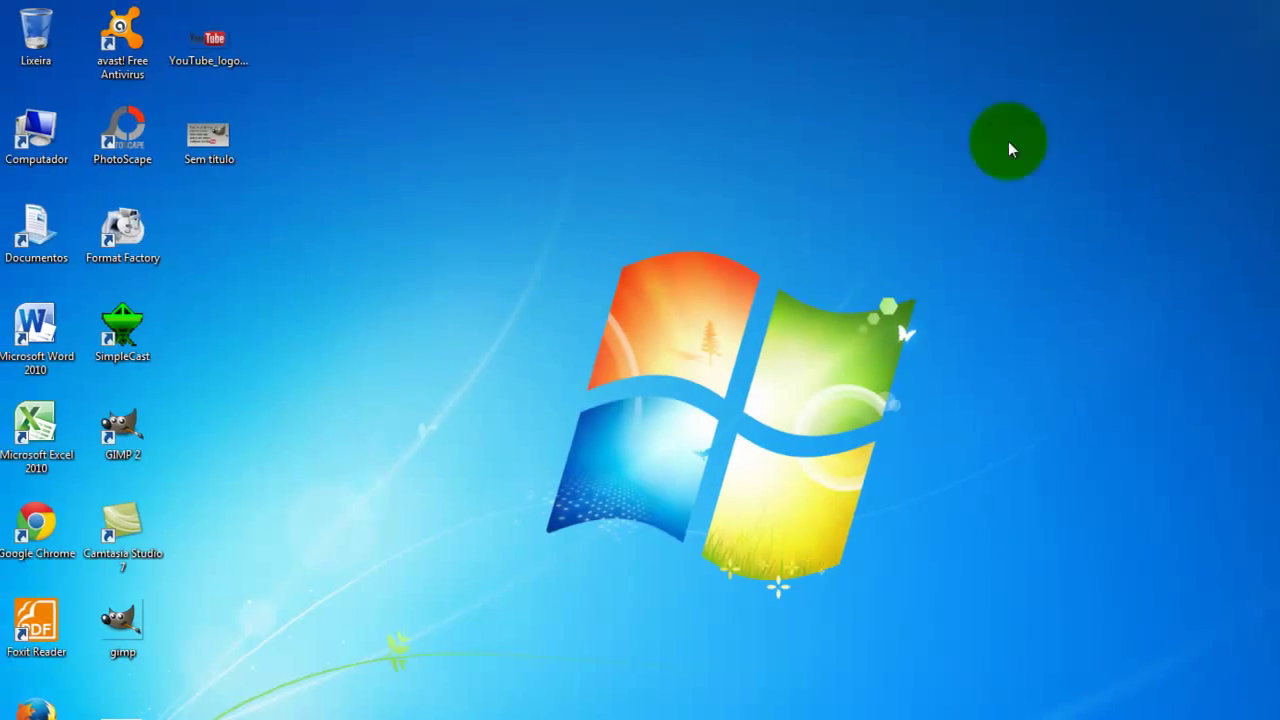
{"action": "double_click", "coordinate": [206, 142]}
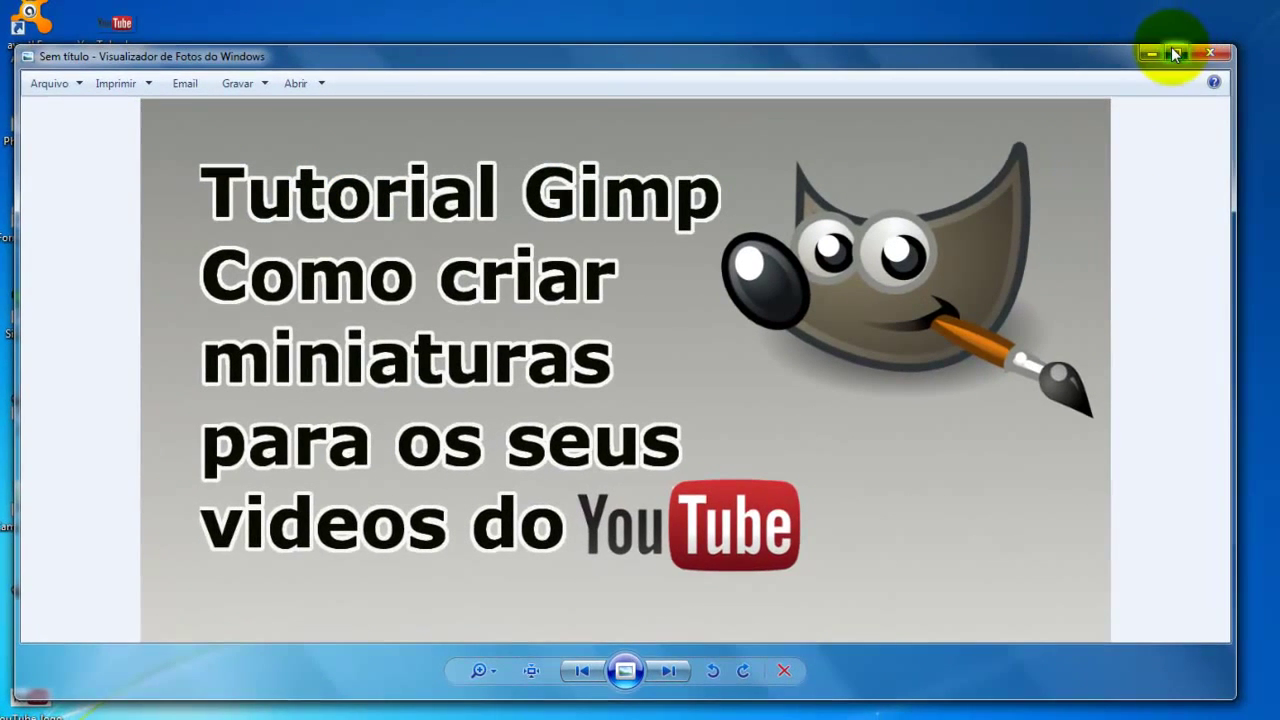
{"action": "left_click", "coordinate": [1176, 50]}
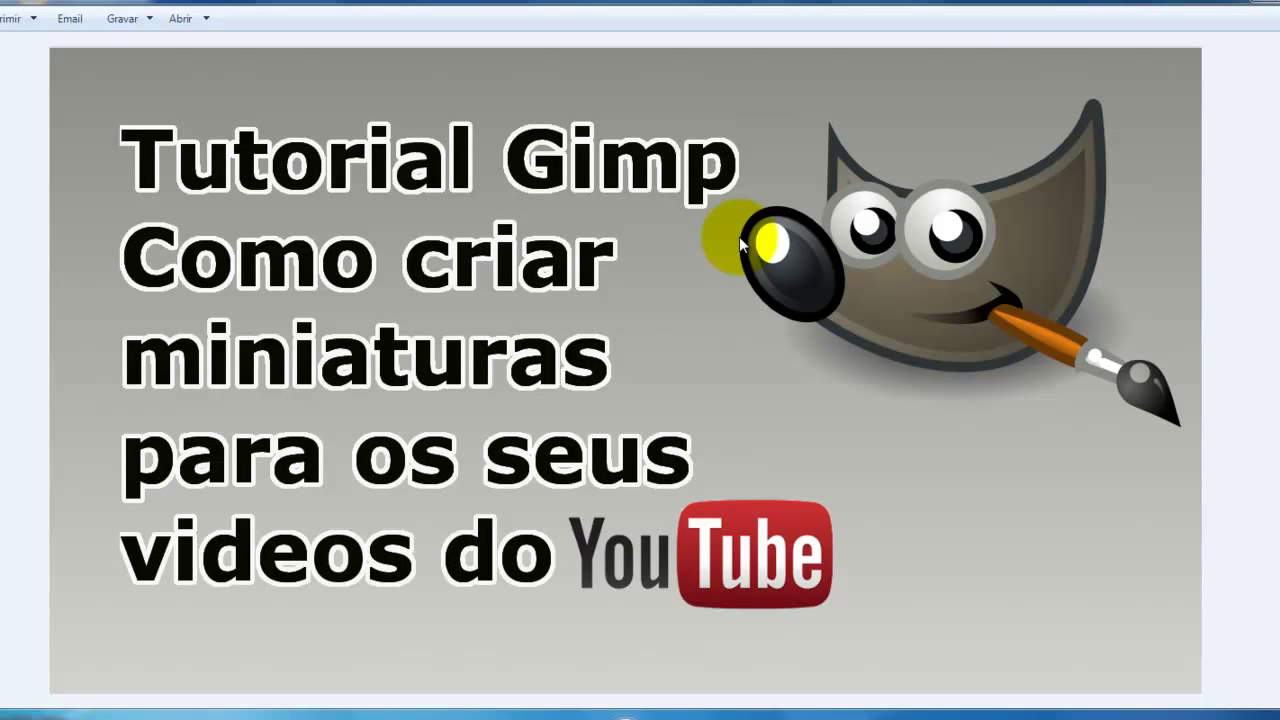